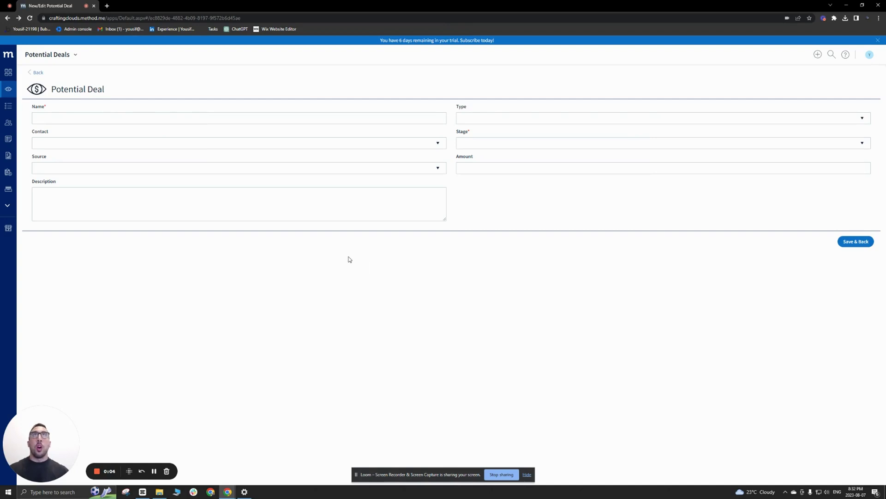
pyautogui.click(244, 218)
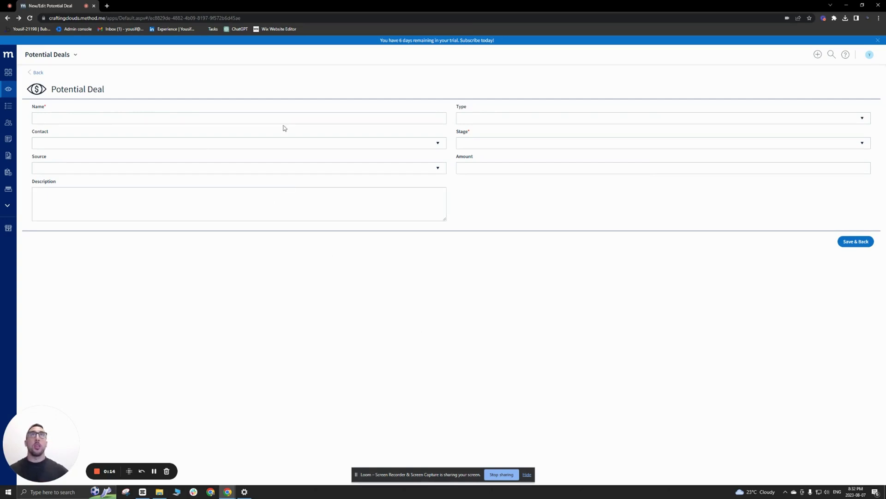
pyautogui.click(438, 143)
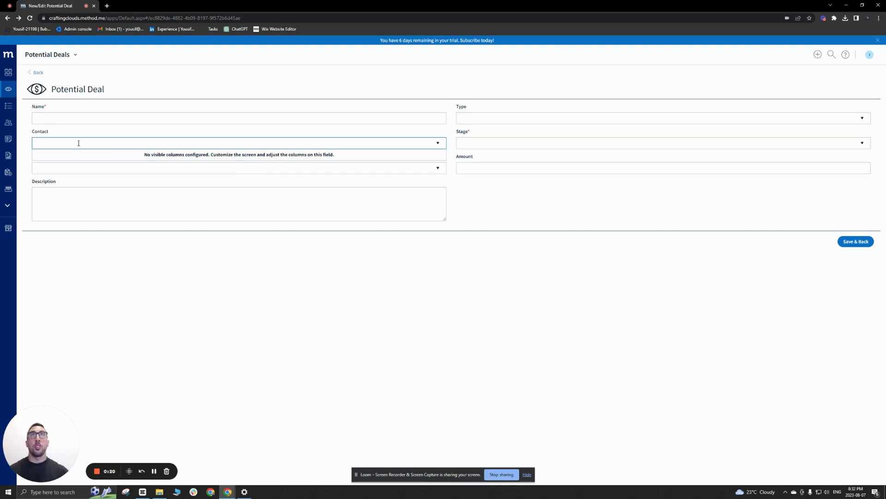
pyautogui.click(75, 118)
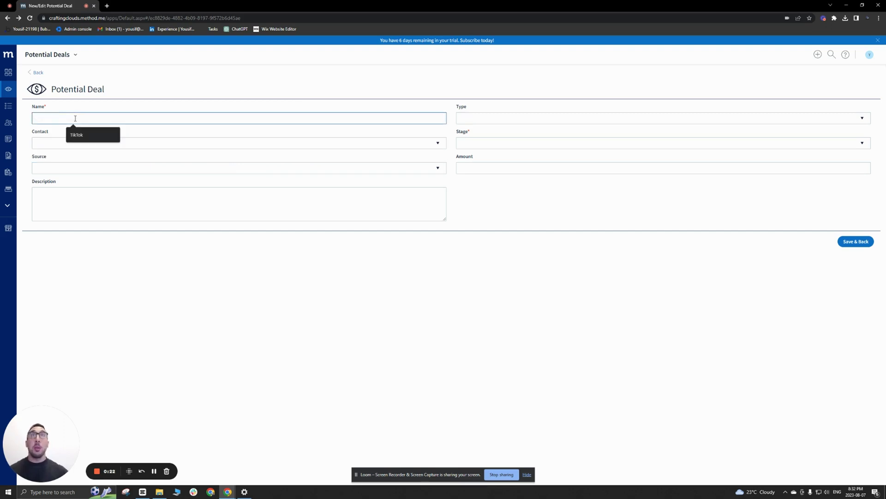
pyautogui.click(265, 180)
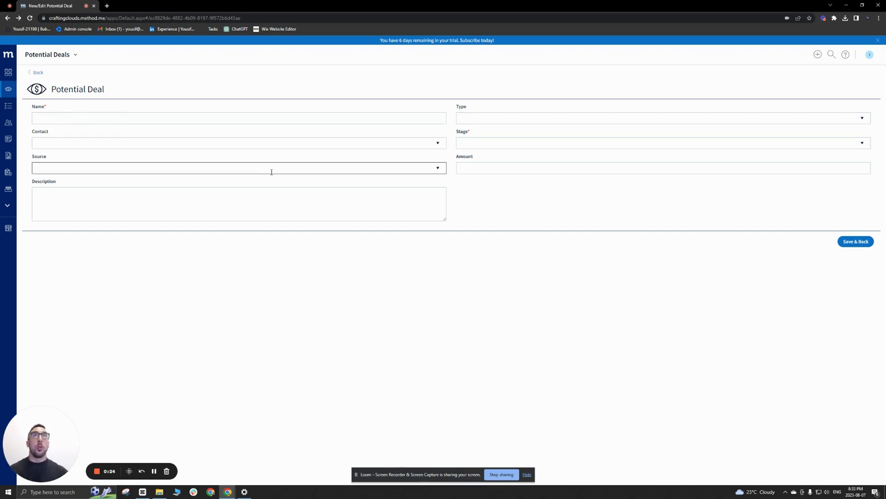
pyautogui.click(182, 196)
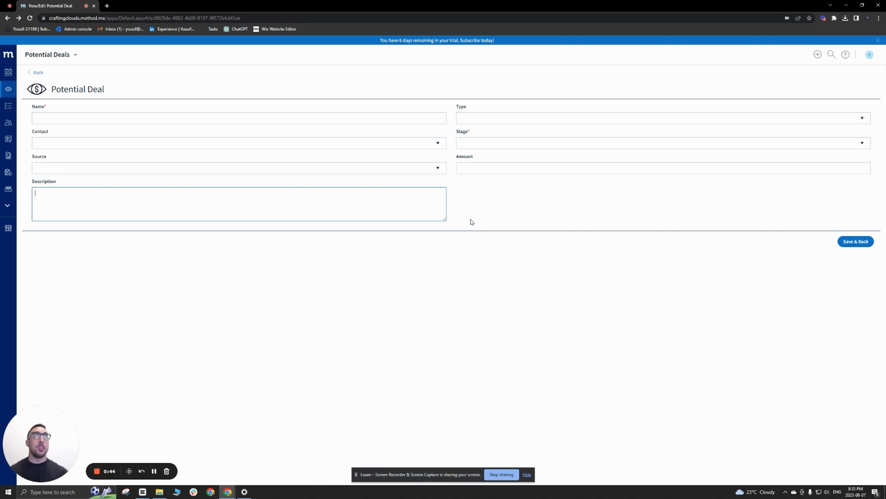
# - Look through the available Stage options on the Potential Deal form
pyautogui.click(812, 142)
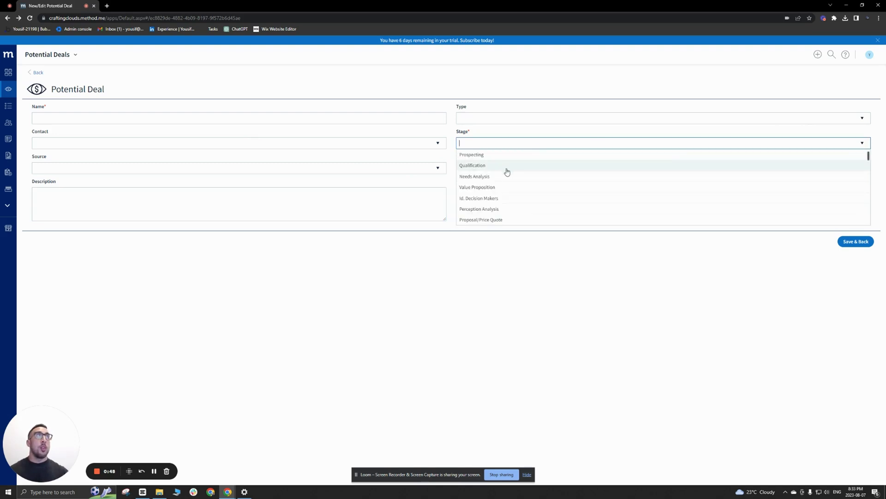
pyautogui.scroll(-1, 507, 174)
pyautogui.scroll(1, 493, 201)
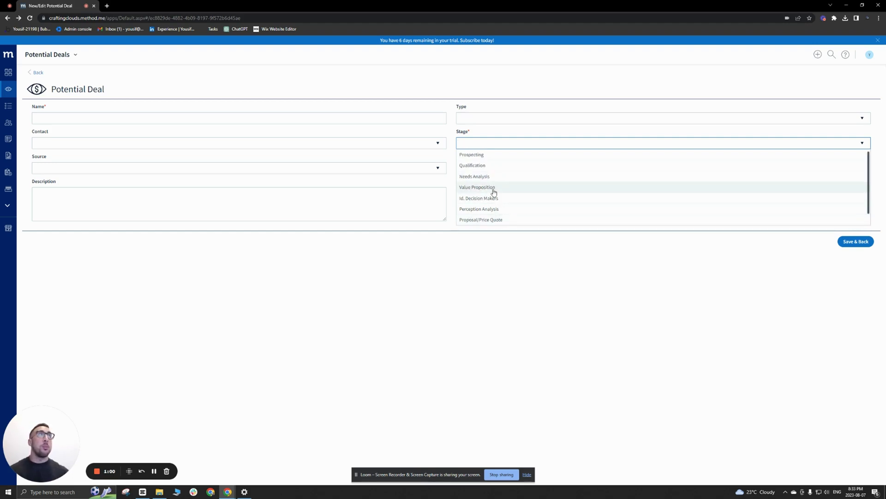
pyautogui.scroll(-1, 498, 213)
pyautogui.scroll(1, 490, 171)
pyautogui.scroll(-1, 490, 162)
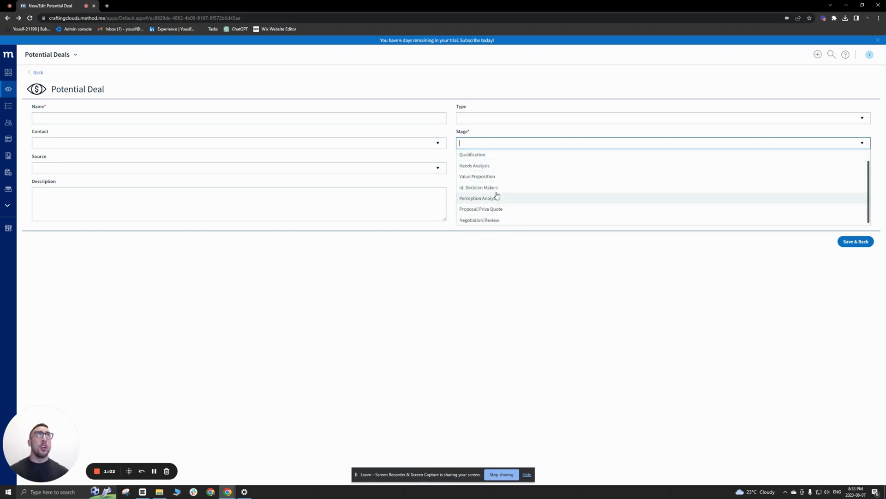
pyautogui.scroll(1, 493, 201)
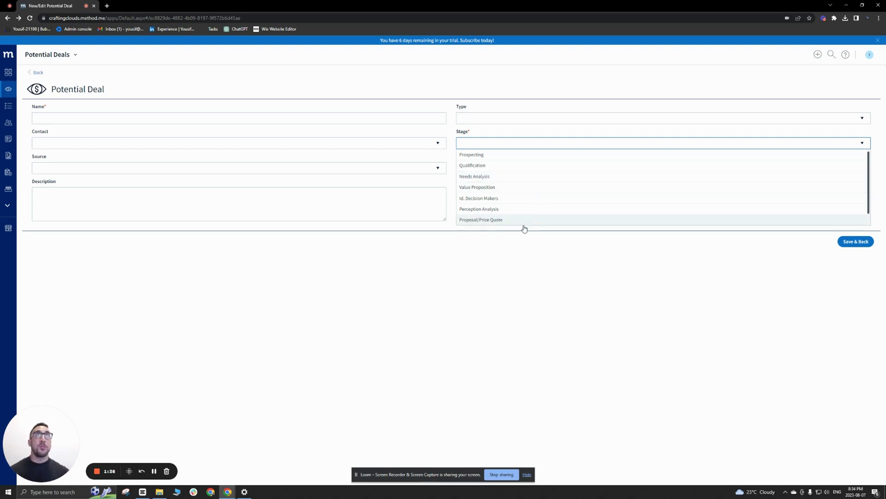
pyautogui.click(519, 255)
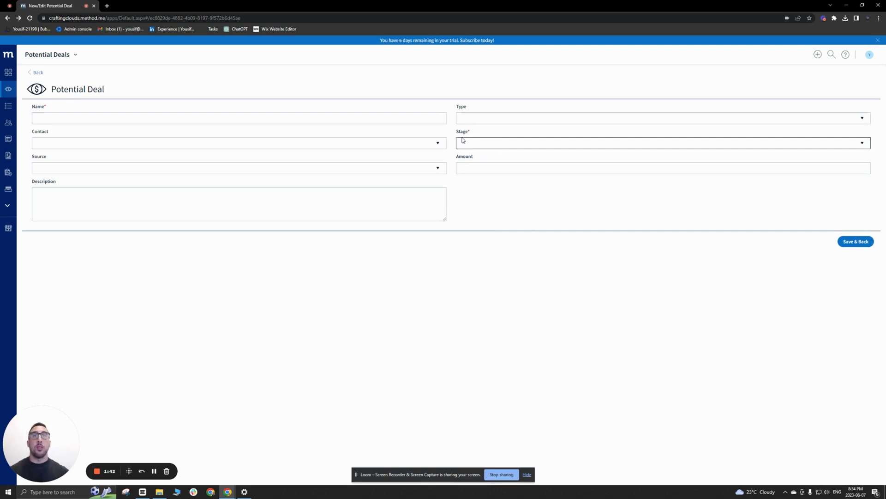
# - Check the base table of the OpportunityStage dropdown in the screen's designer and close the designer
pyautogui.click(75, 55)
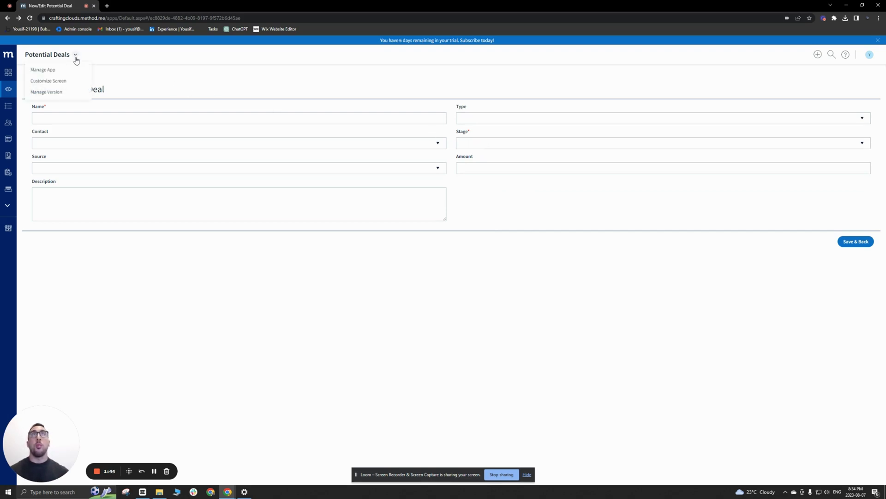
pyautogui.click(51, 82)
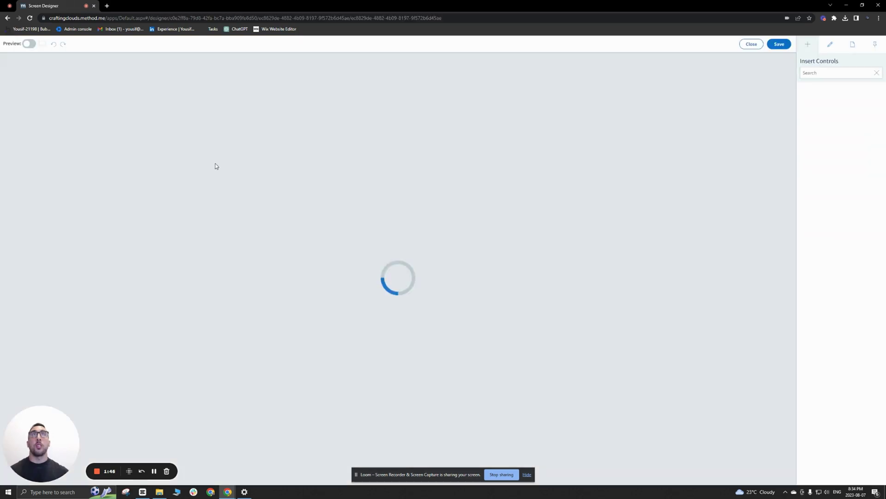
pyautogui.click(433, 170)
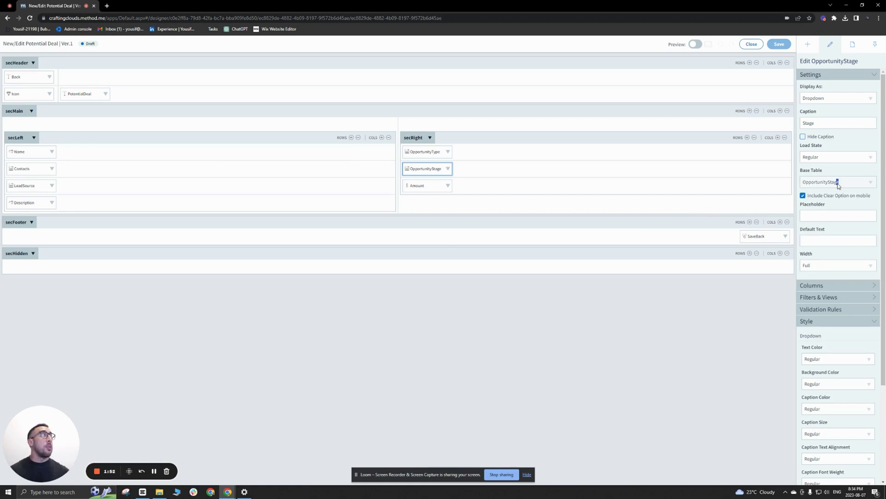
pyautogui.moveTo(837, 184); pyautogui.dragTo(804, 187)
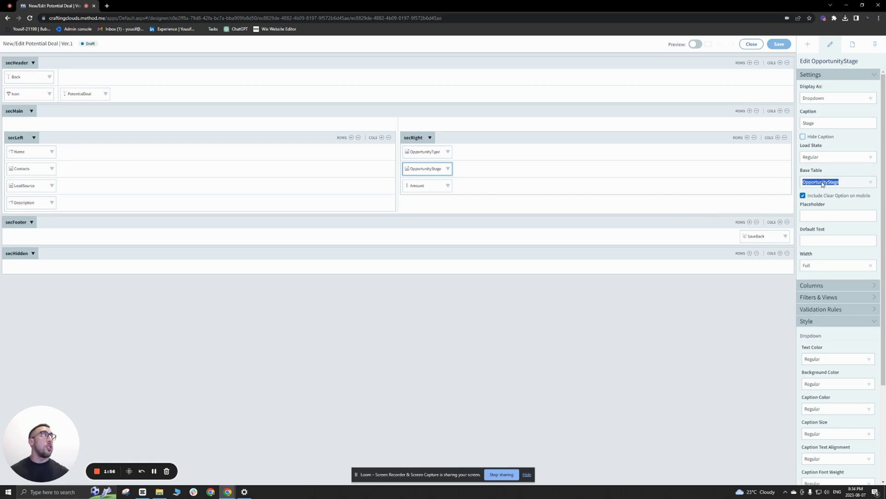
pyautogui.click(843, 184)
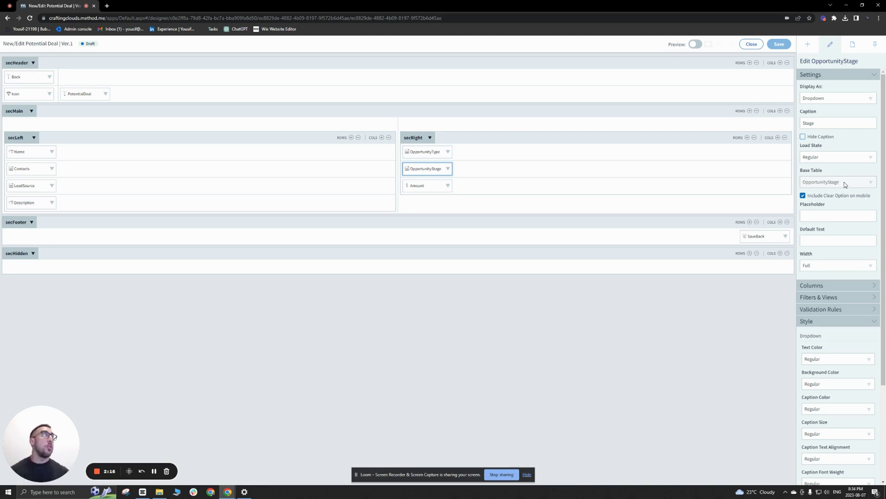
pyautogui.moveTo(841, 185); pyautogui.dragTo(805, 182)
pyautogui.click(480, 180)
pyautogui.click(437, 169)
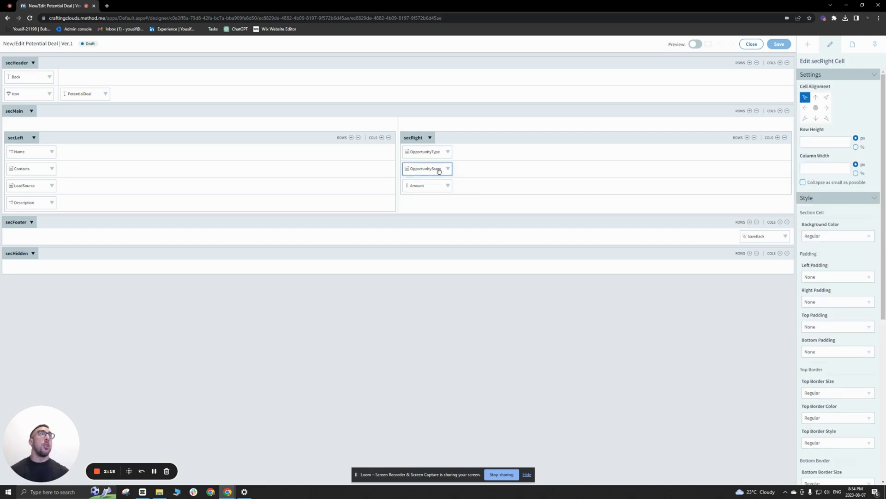
pyautogui.click(752, 44)
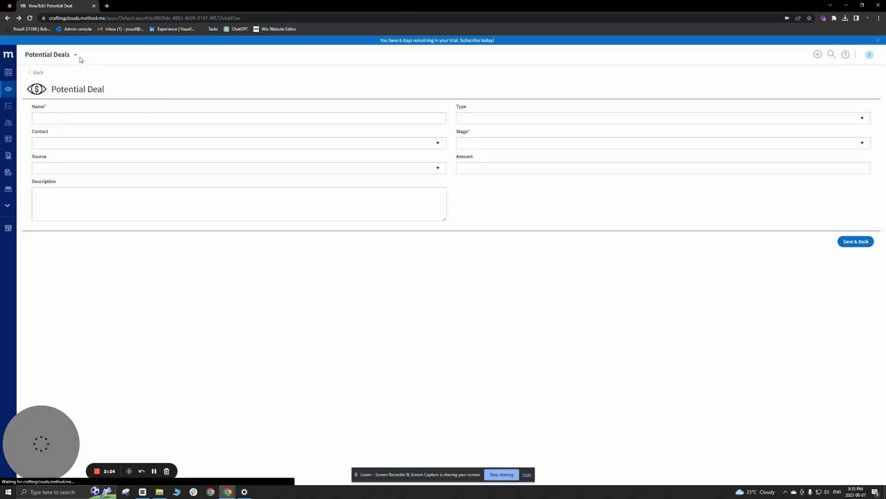
# - Start a new screen in the Potential Deals app with OpportunityStage as its base table
pyautogui.click(76, 56)
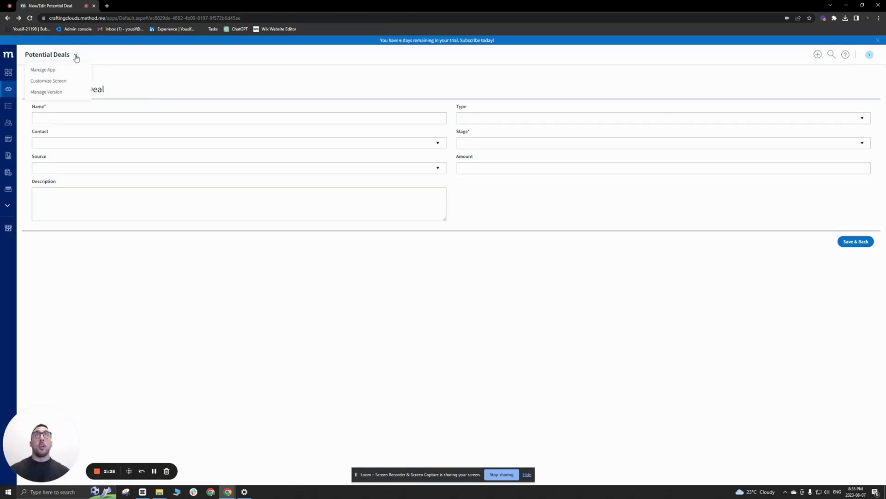
pyautogui.click(35, 71)
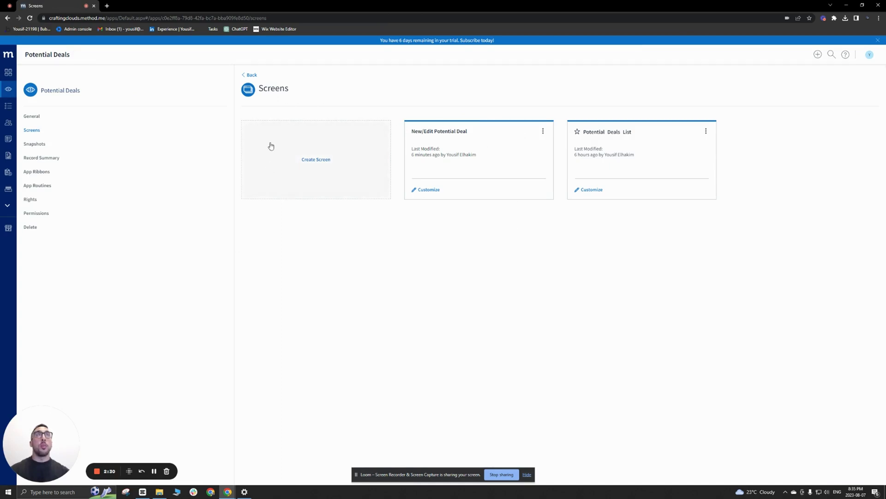
pyautogui.click(312, 166)
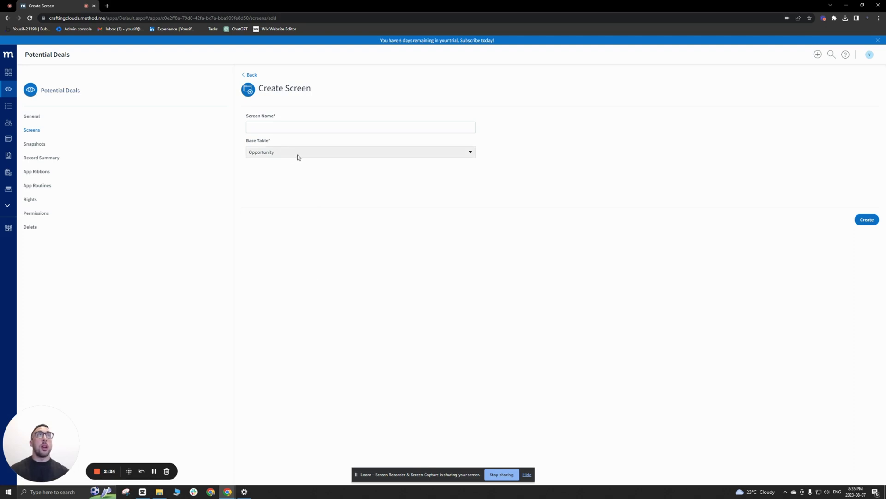
pyautogui.click(268, 155)
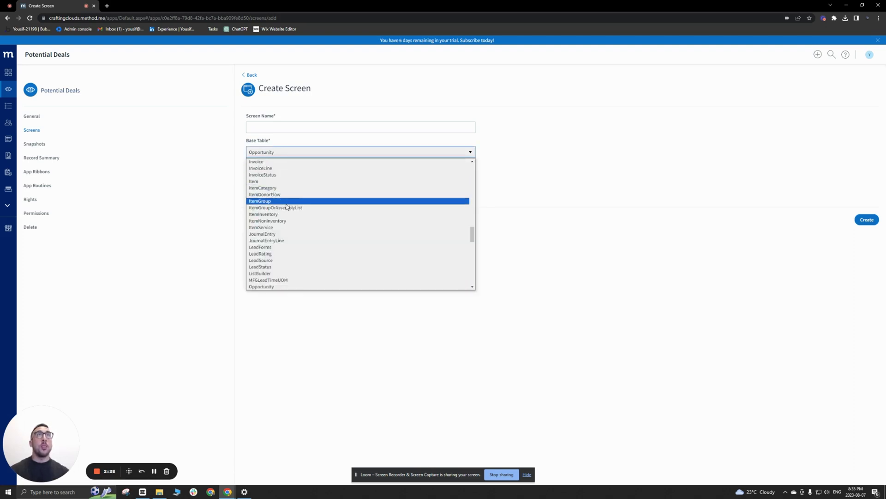
pyautogui.scroll(-10, 291, 205)
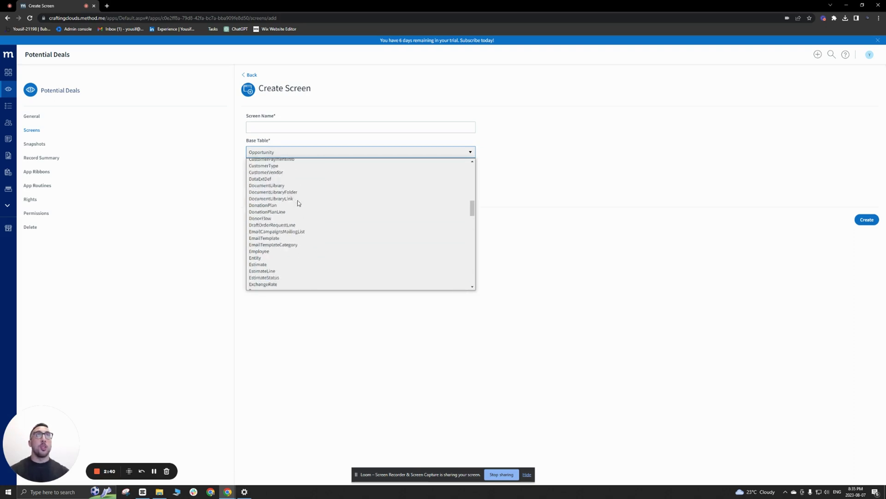
pyautogui.scroll(-5, 298, 203)
pyautogui.scroll(10, 298, 203)
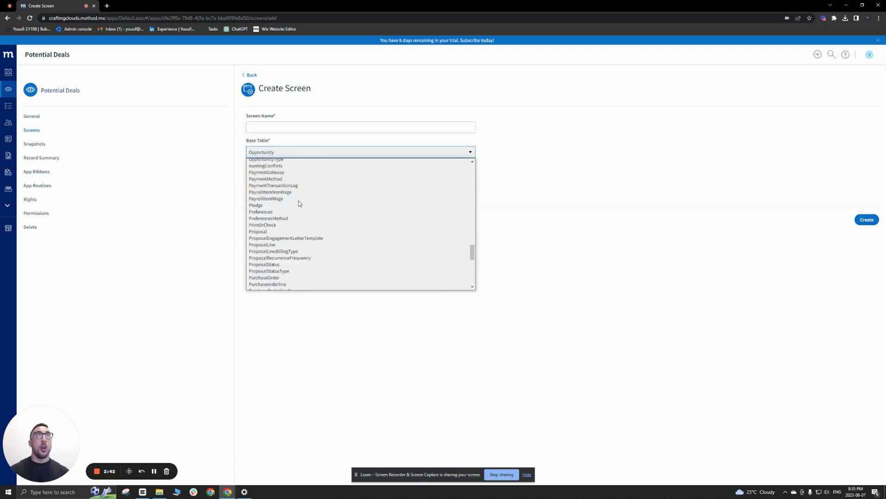
pyautogui.scroll(-3, 299, 204)
pyautogui.click(299, 214)
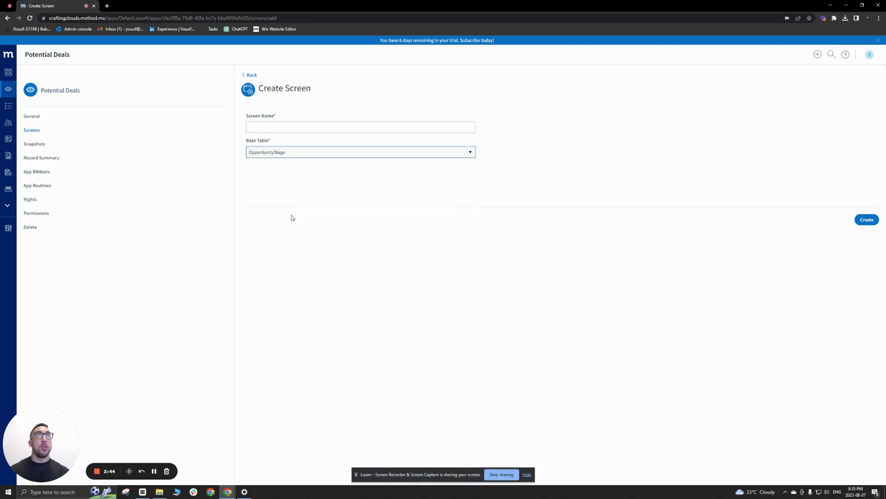
# - Name the new screen "New/Edit Stage" and create it
pyautogui.click(288, 128)
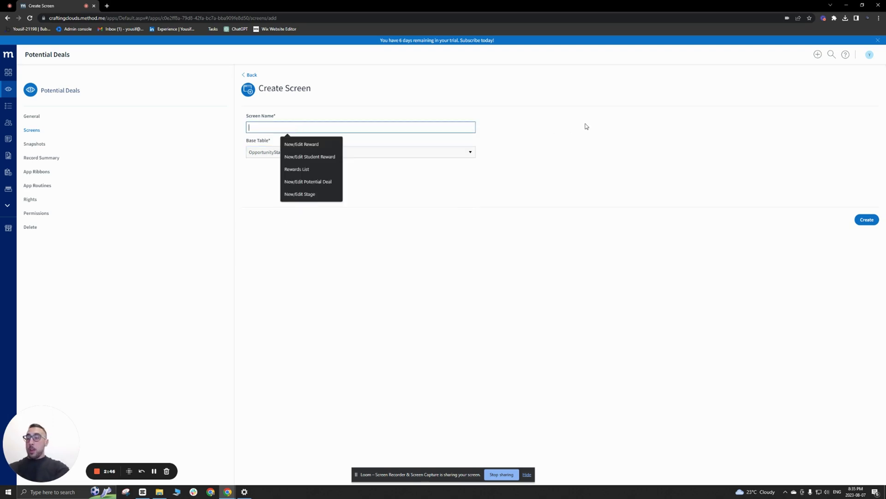
pyautogui.write('New/Edit')
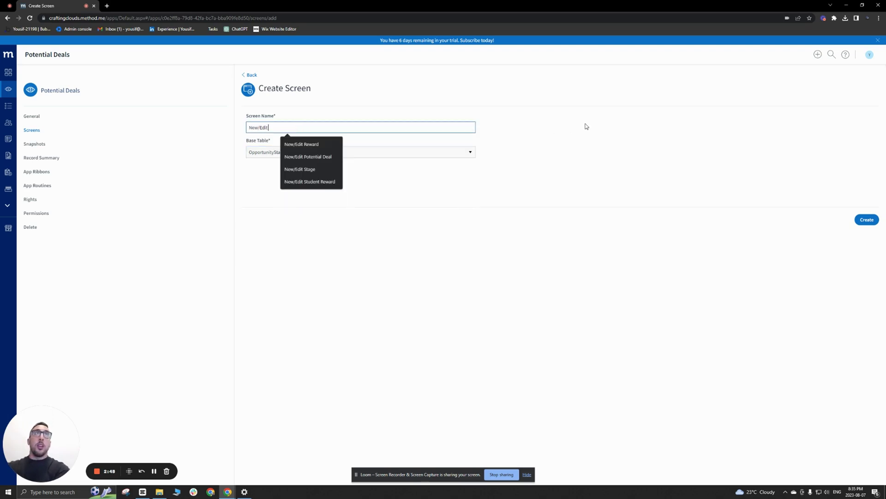
pyautogui.write(' Stage')
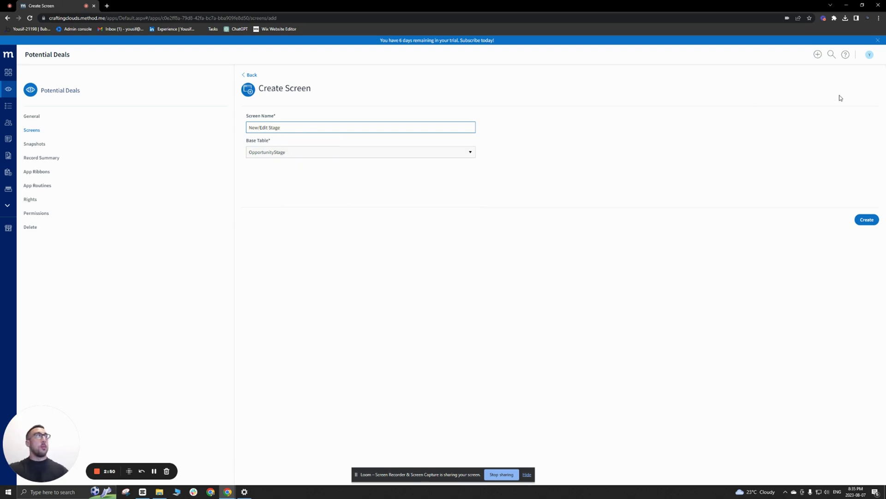
pyautogui.click(866, 220)
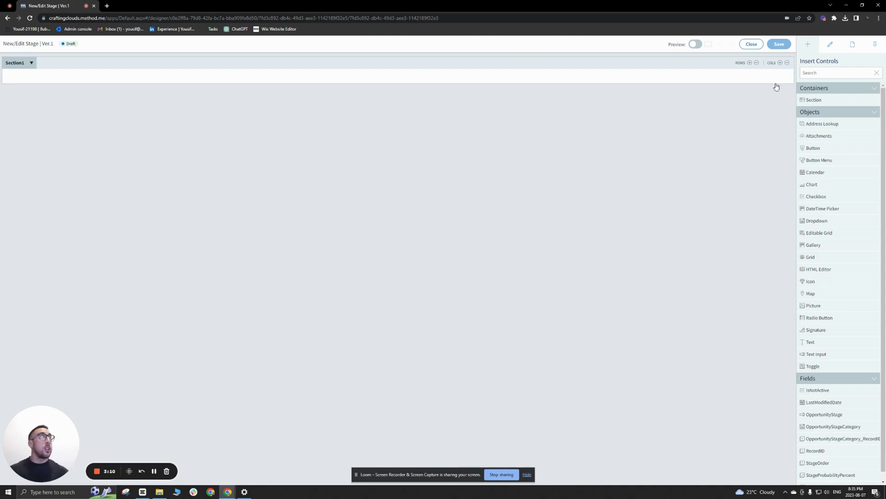
# - Add a second section below Section1, and give Section1 an extra row and an extra column
pyautogui.moveTo(813, 100); pyautogui.dragTo(618, 101)
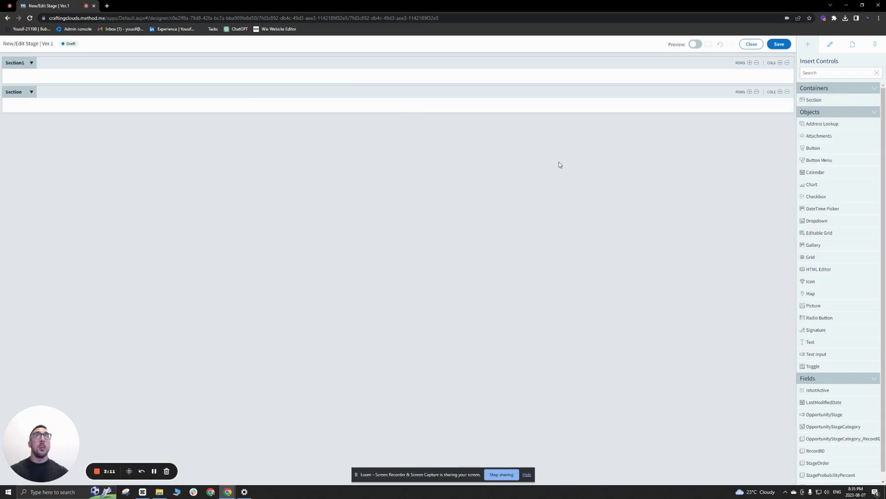
pyautogui.click(189, 68)
pyautogui.click(749, 63)
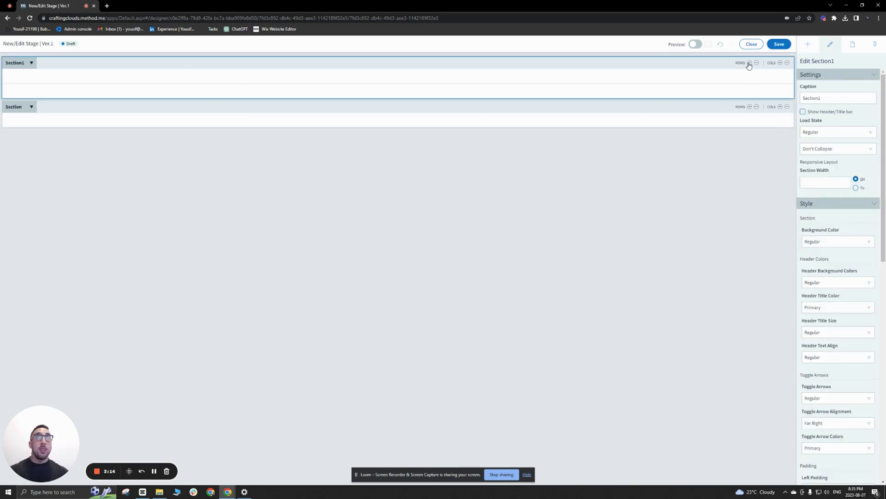
pyautogui.click(780, 62)
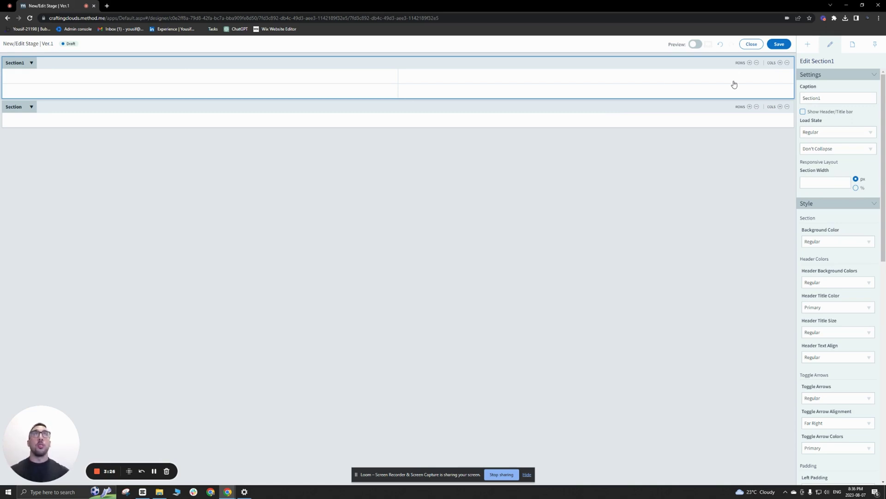
# - Insert a Text control in the first cell of Section1 and set its text to "Back"
pyautogui.click(807, 44)
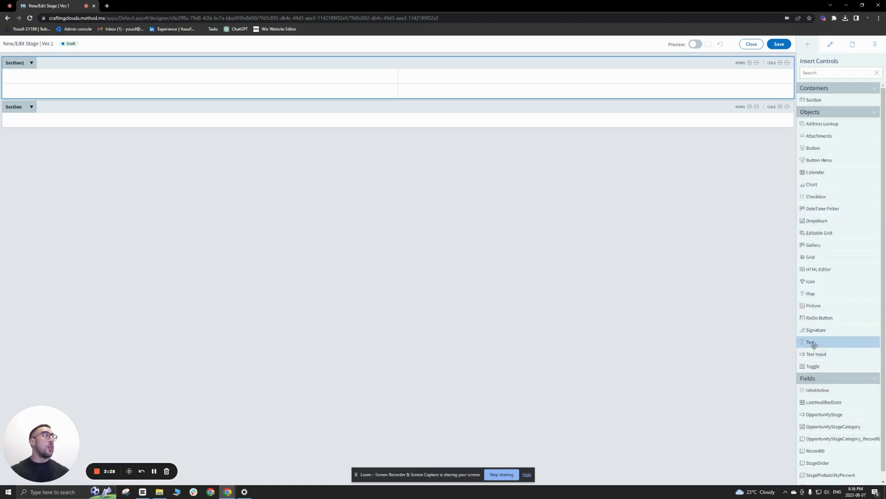
pyautogui.moveTo(811, 342); pyautogui.dragTo(159, 83)
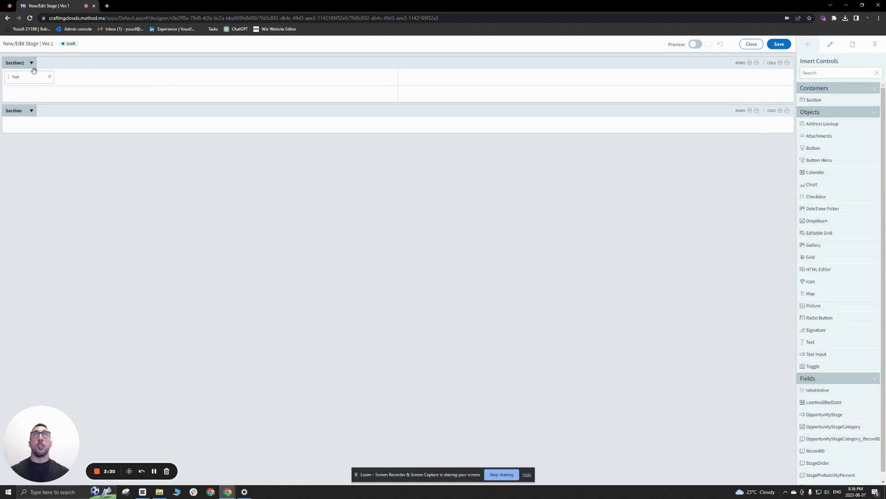
pyautogui.click(29, 77)
pyautogui.click(838, 97)
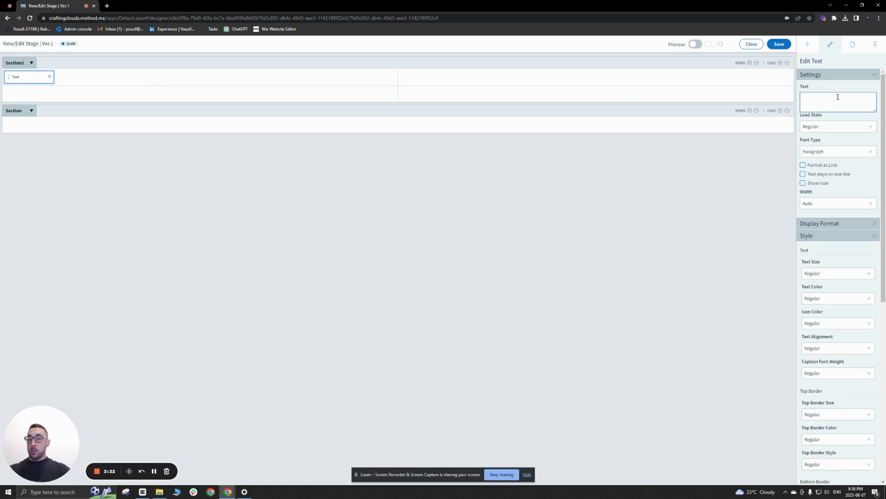
pyautogui.write('Back')
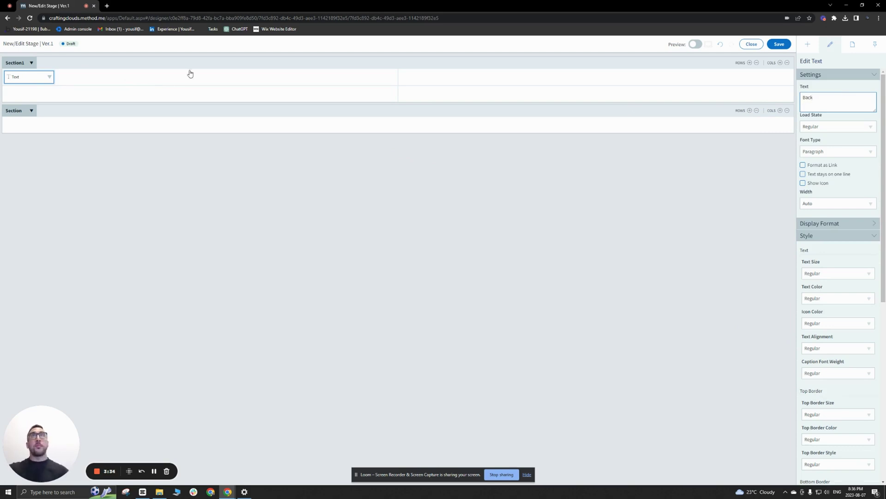
# - Give the Back text a click action that goes to the Back (Browser History) screen, with the internal note "go back"
pyautogui.click(49, 78)
pyautogui.click(28, 88)
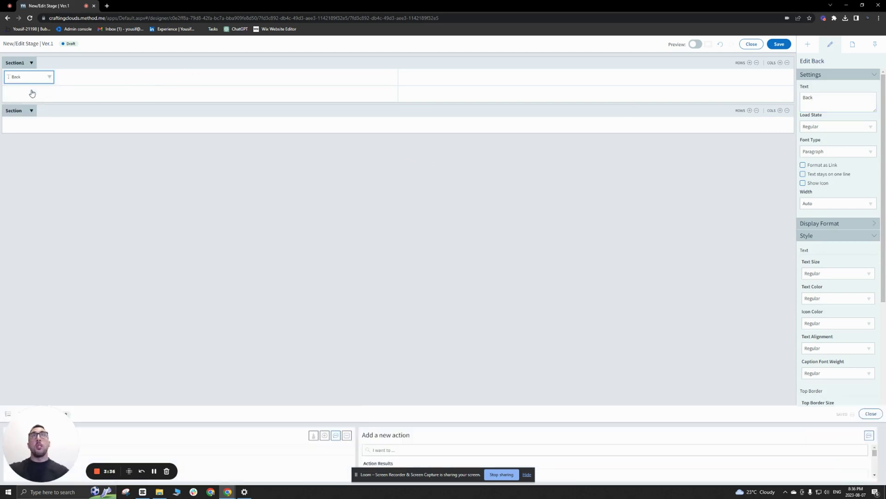
pyautogui.write('go to')
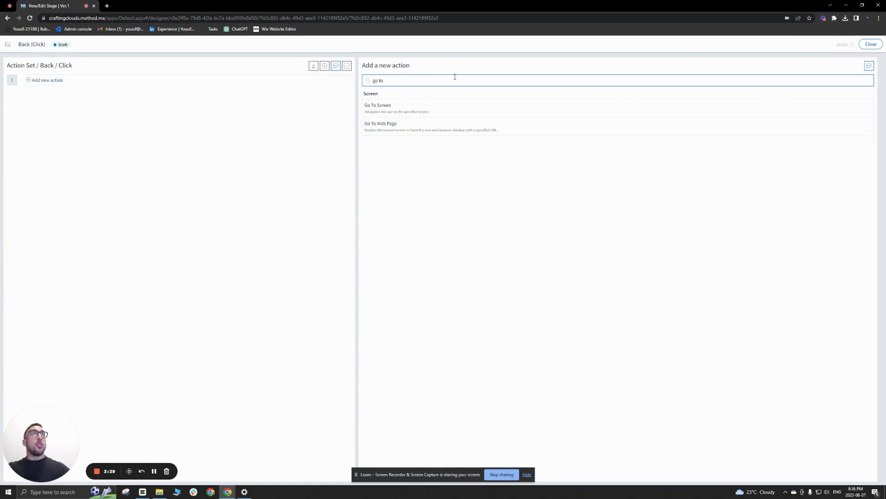
pyautogui.click(396, 113)
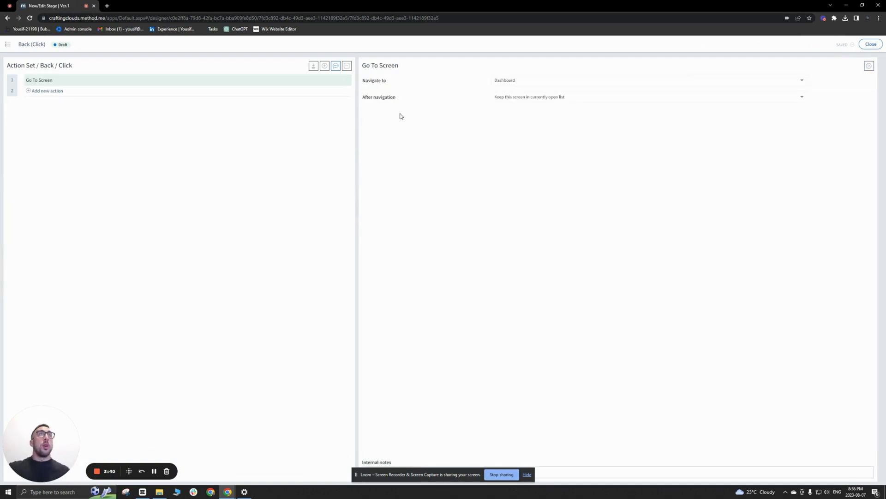
pyautogui.click(550, 83)
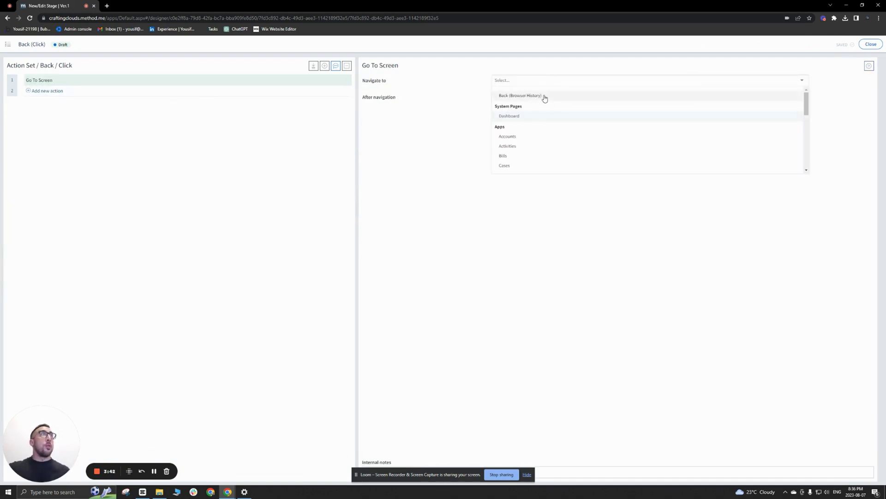
pyautogui.click(547, 97)
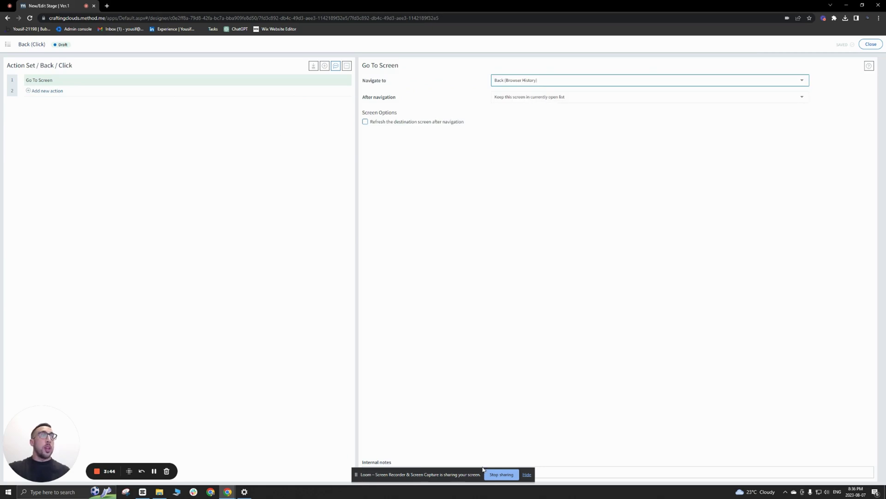
pyautogui.click(607, 471)
pyautogui.write('go back')
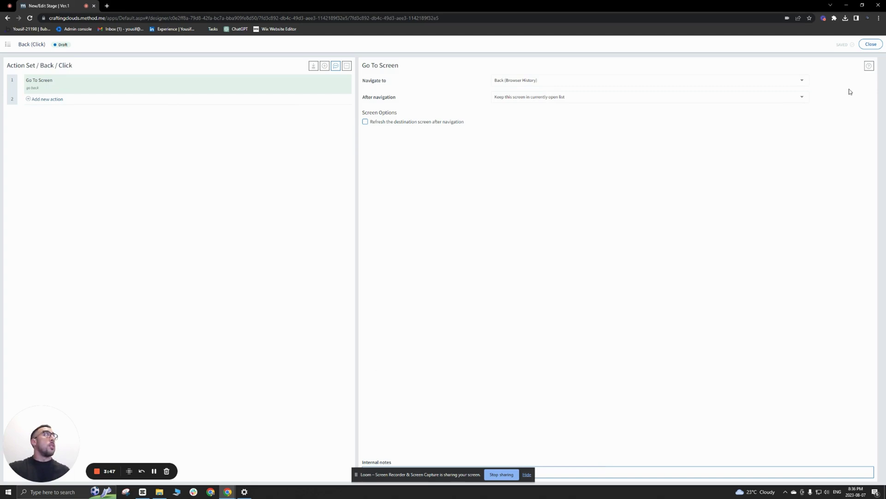
pyautogui.click(871, 46)
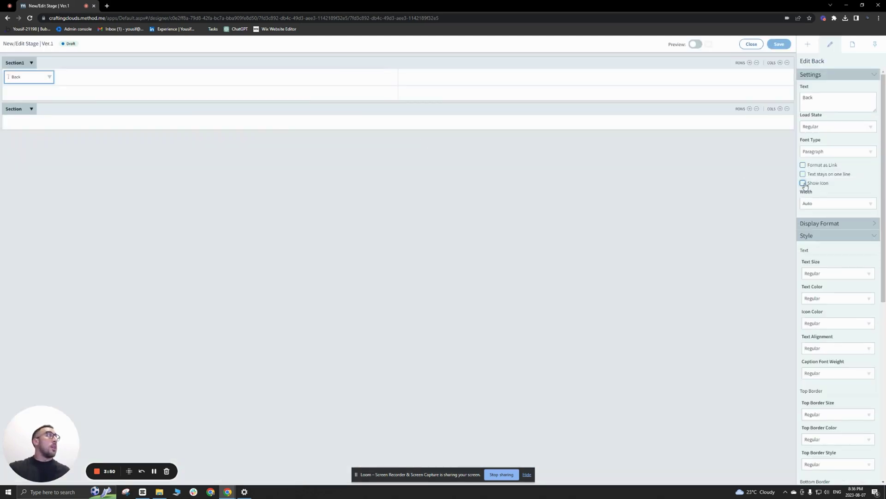
# - Show an icon on the Back text control and choose Chevron for it
pyautogui.click(803, 183)
pyautogui.write('chevron')
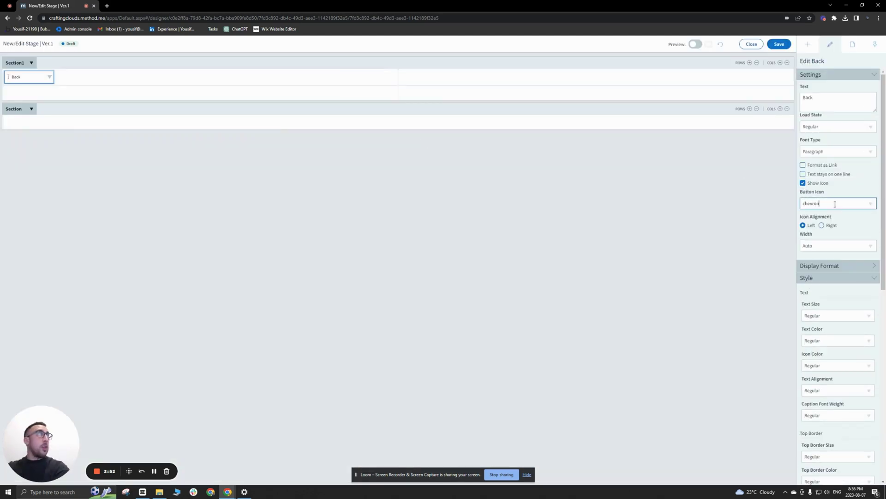
pyautogui.click(828, 219)
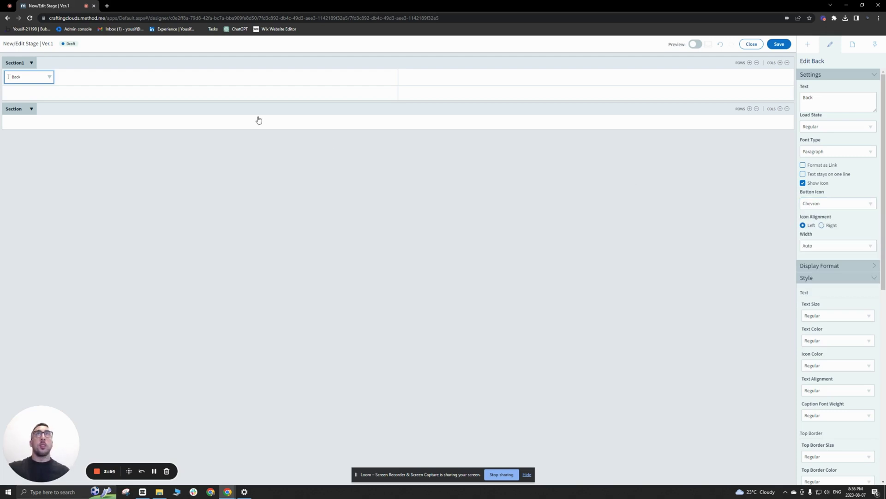
# - Insert a Text control in the first cell of Section1's second row
pyautogui.click(278, 96)
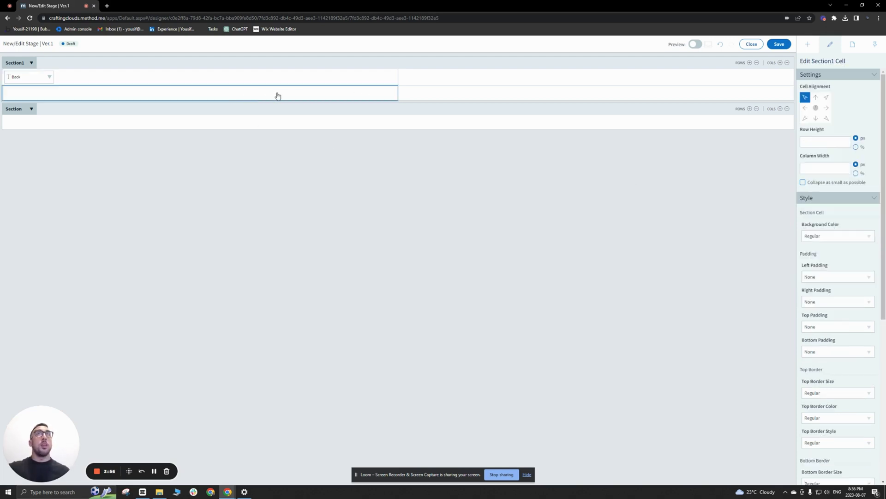
pyautogui.click(807, 44)
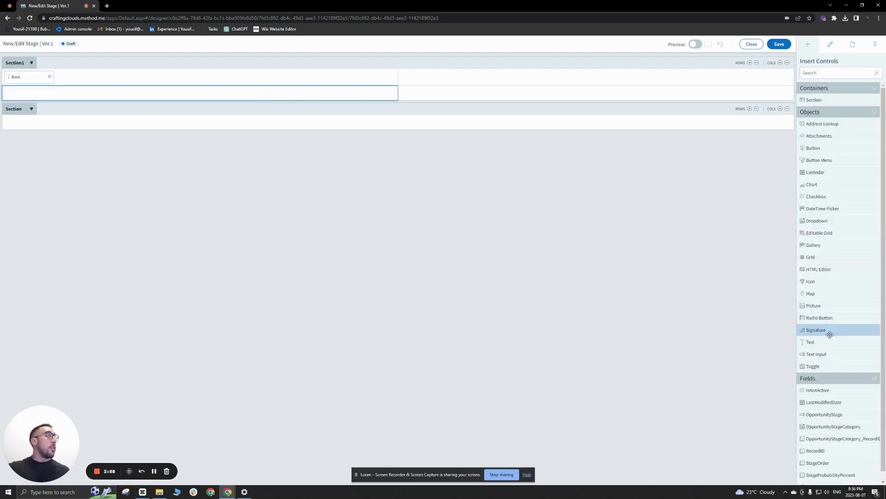
pyautogui.moveTo(826, 341); pyautogui.dragTo(347, 93)
pyautogui.click(33, 96)
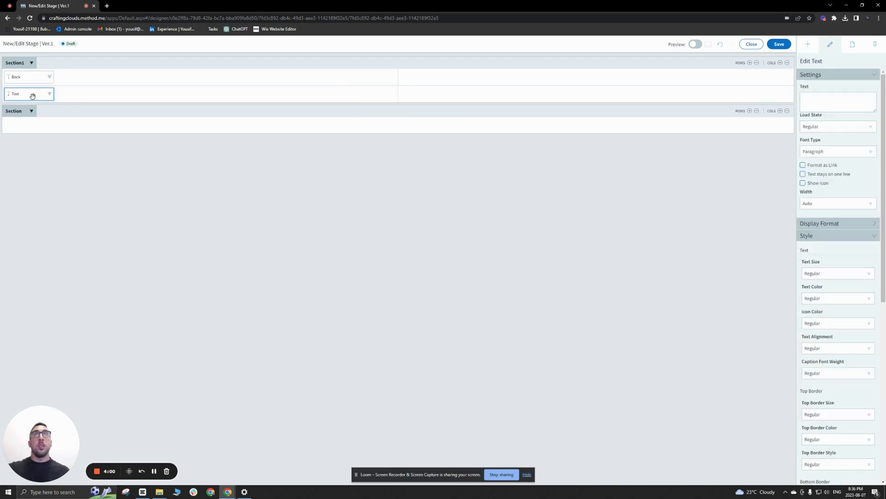
# - Set the second-row text control's text to "New/Edit Stage" and its font type to Title
pyautogui.click(819, 102)
pyautogui.write('Ne')
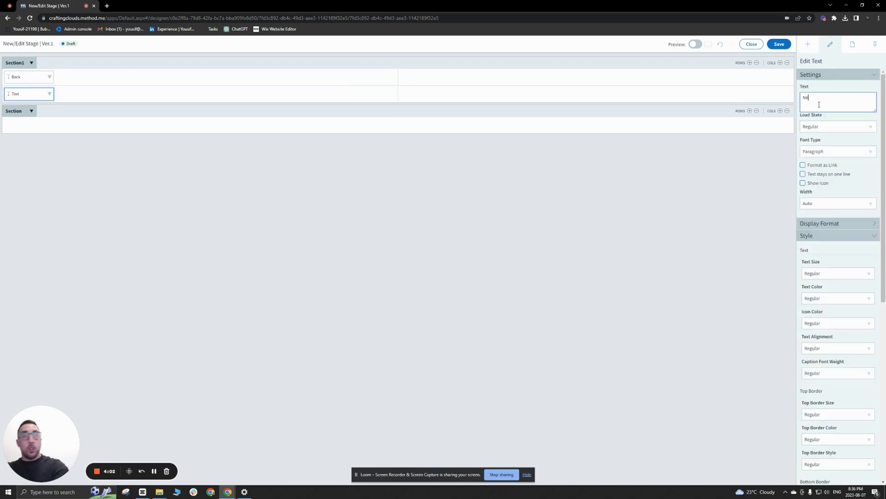
pyautogui.write('w/Edit St')
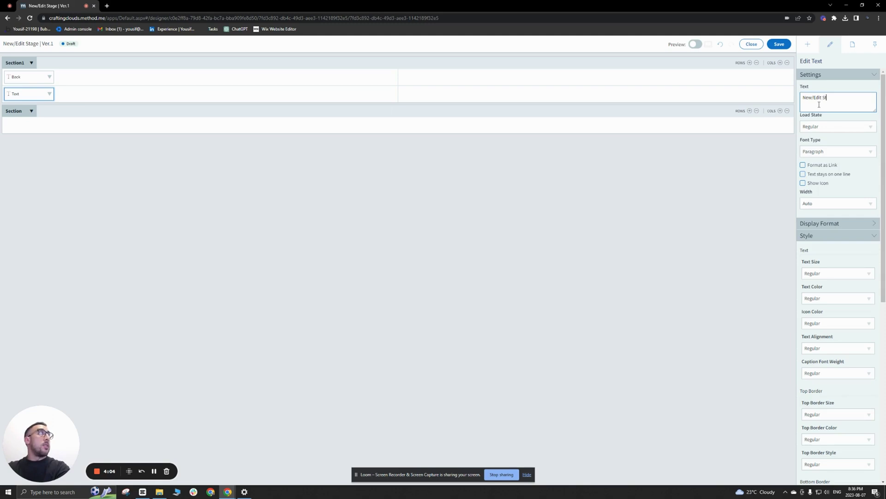
pyautogui.write('age')
pyautogui.click(834, 152)
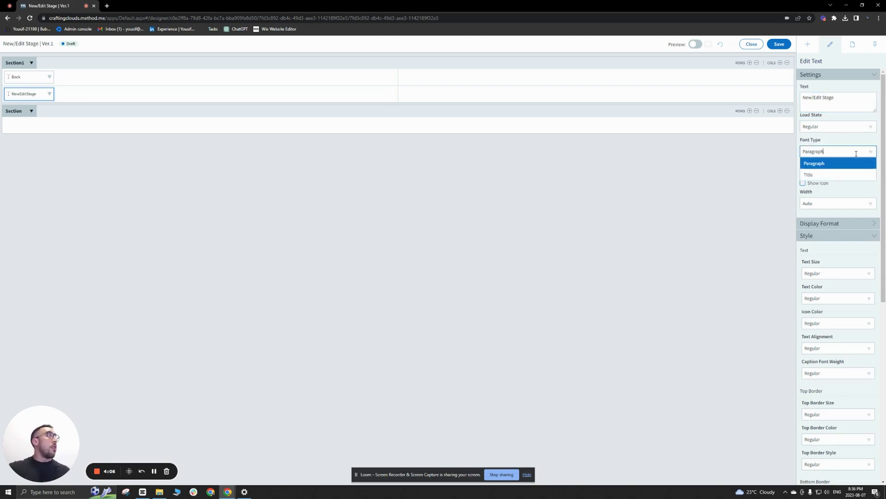
pyautogui.click(827, 172)
# - Align the cell holding the New/Edit Stage text to the middle left and set its top padding to 1x
pyautogui.click(305, 93)
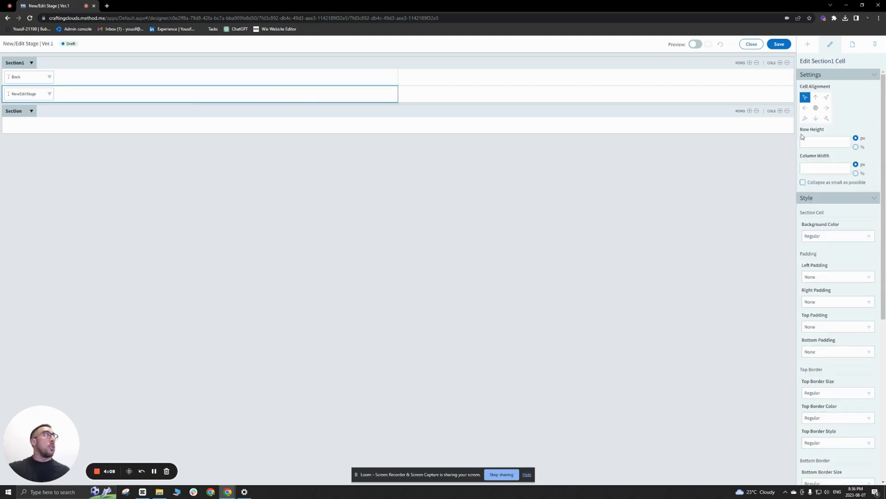
pyautogui.click(804, 108)
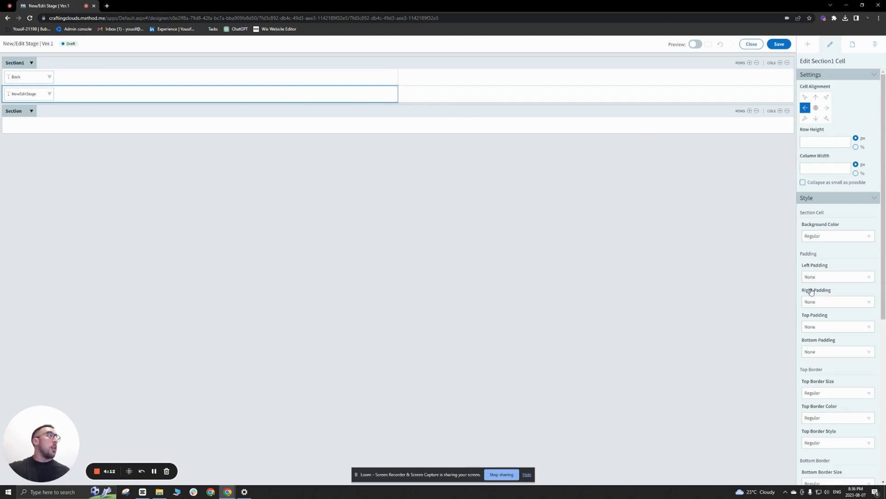
pyautogui.click(866, 333)
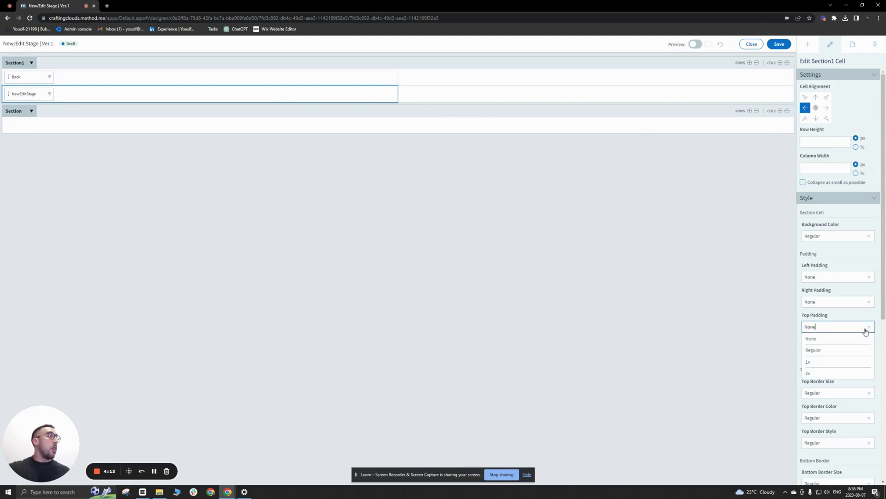
pyautogui.click(831, 362)
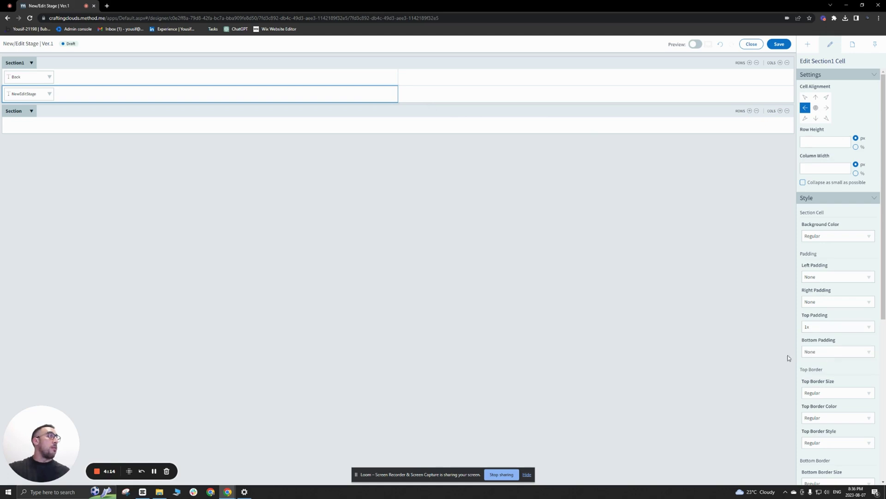
# - Caption Section1 as "secHeader" and the section below it as "secMain"
pyautogui.click(195, 63)
pyautogui.hotkey('ctrl', 'a')
pyautogui.write('s')
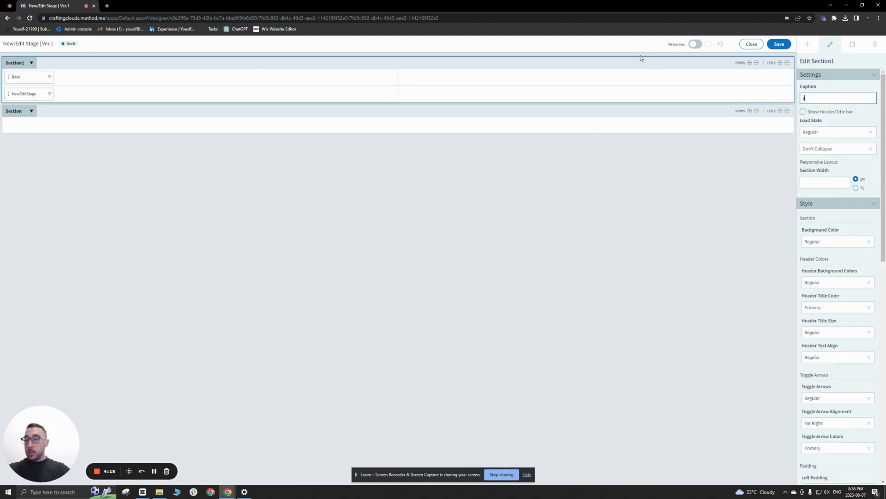
pyautogui.write('ecHeade')
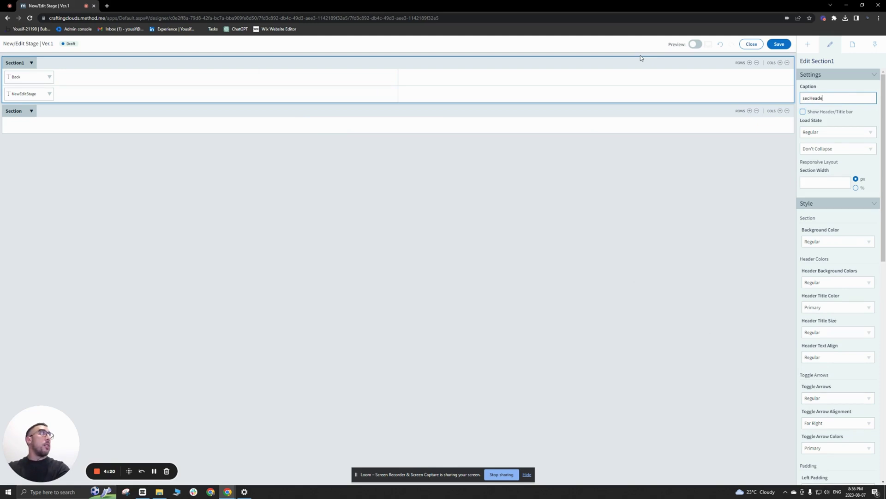
pyautogui.write('r')
pyautogui.click(594, 119)
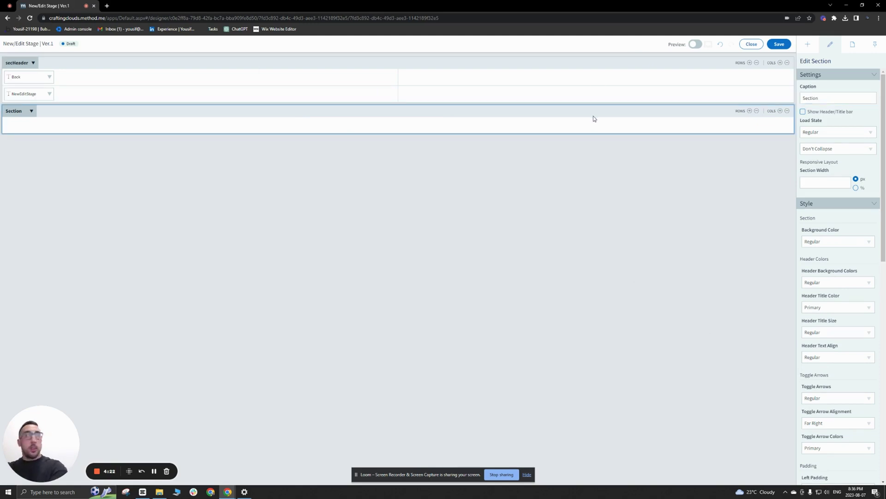
pyautogui.doubleClick(827, 97)
pyautogui.write('secMain')
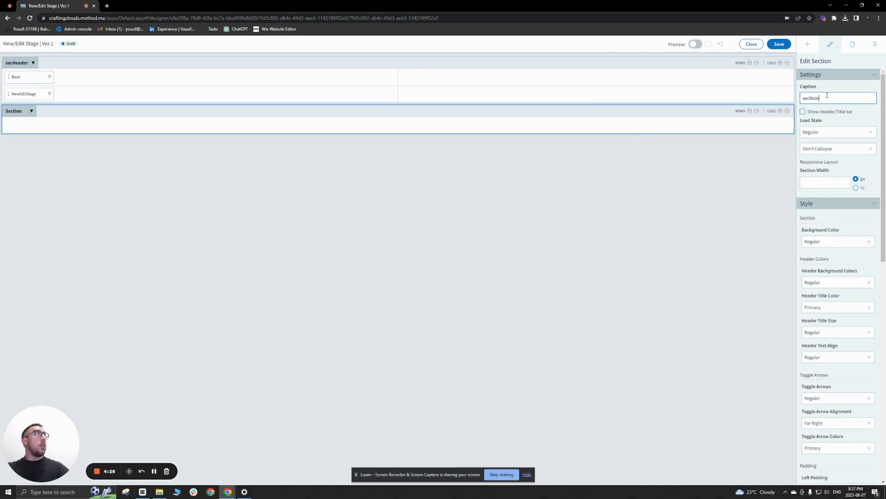
# - Add a third section captioned "secFooter" below secMain and save the screen
pyautogui.click(809, 46)
pyautogui.moveTo(812, 99); pyautogui.dragTo(613, 155)
pyautogui.click(305, 152)
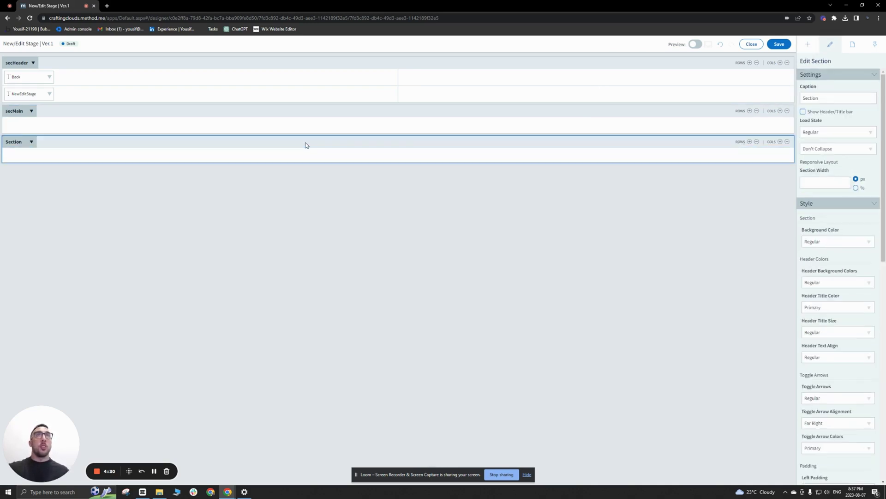
pyautogui.doubleClick(829, 95)
pyautogui.write('sec')
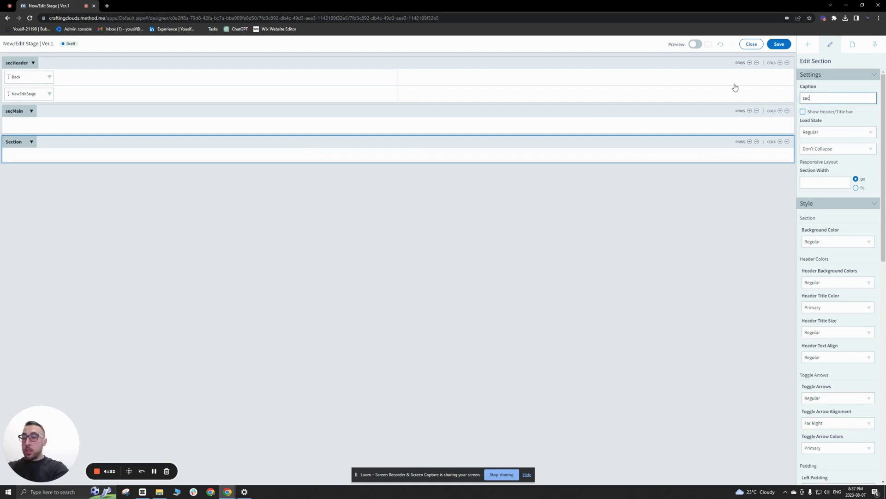
pyautogui.write('Footer')
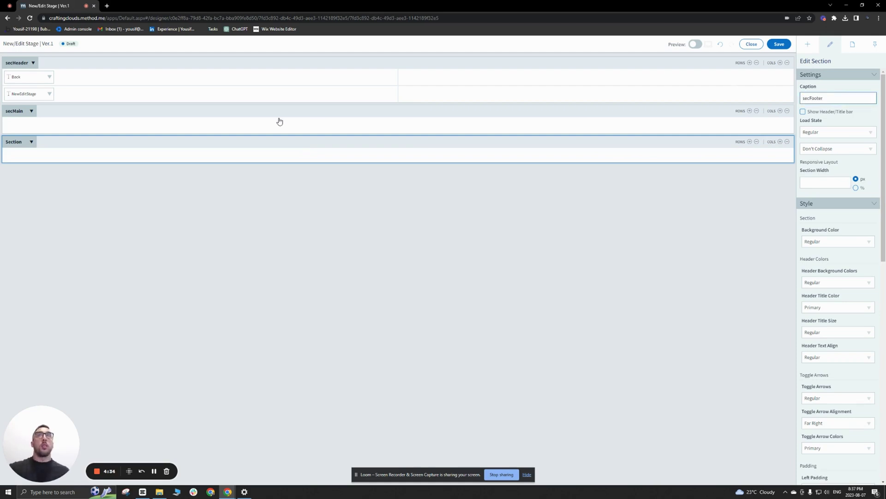
pyautogui.click(217, 65)
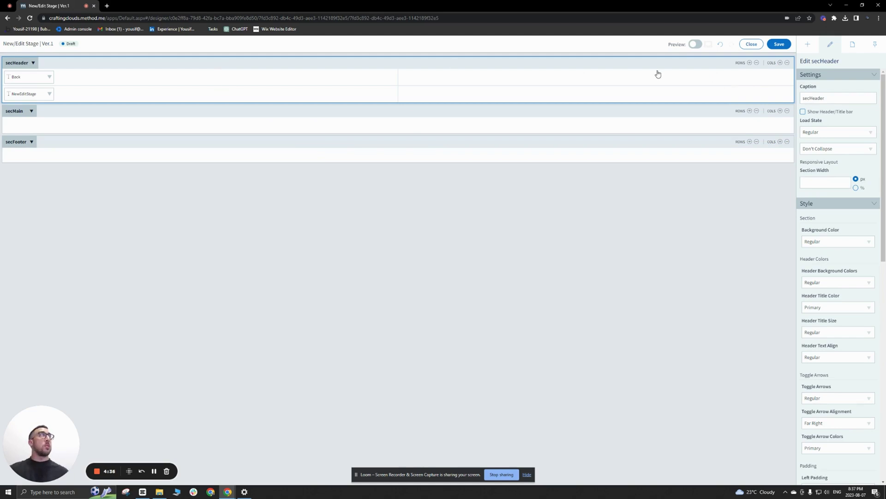
pyautogui.click(786, 49)
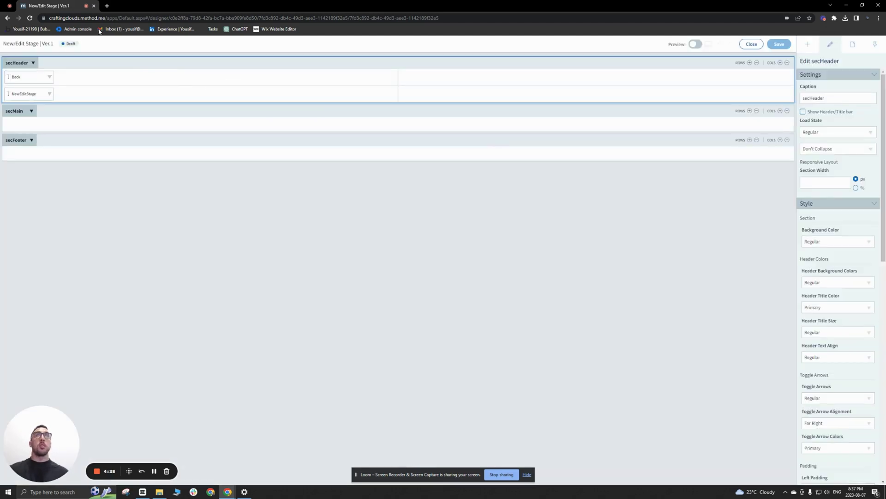
# - Open the New/Edit Potential Deal screen of the Potential Deals app for customizing in a second browser tab
pyautogui.rightClick(72, 7)
pyautogui.click(88, 56)
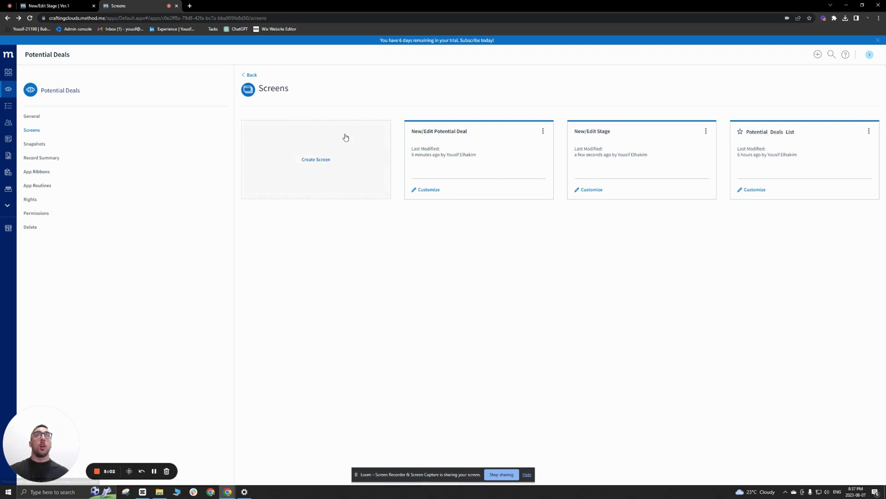
pyautogui.click(427, 191)
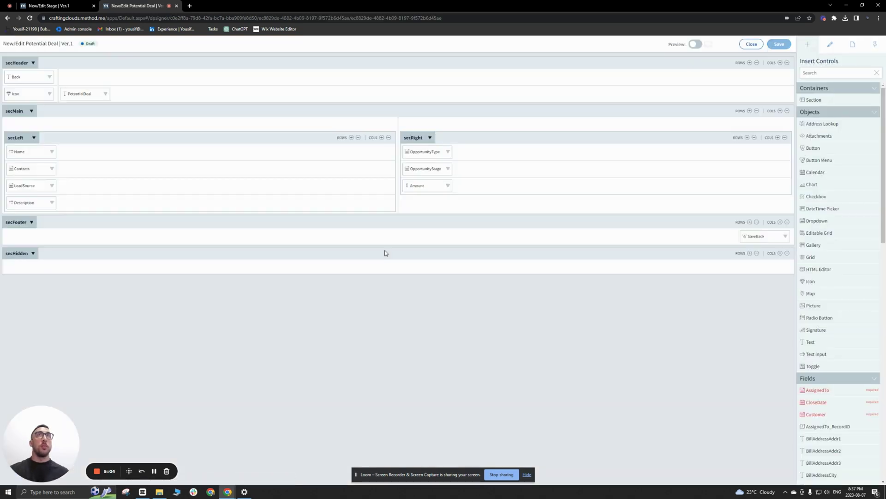
# - Add a Go To Screen action to the Custom Row Click action set of the OpportunityStage dropdown in secRight
pyautogui.click(440, 170)
pyautogui.click(448, 169)
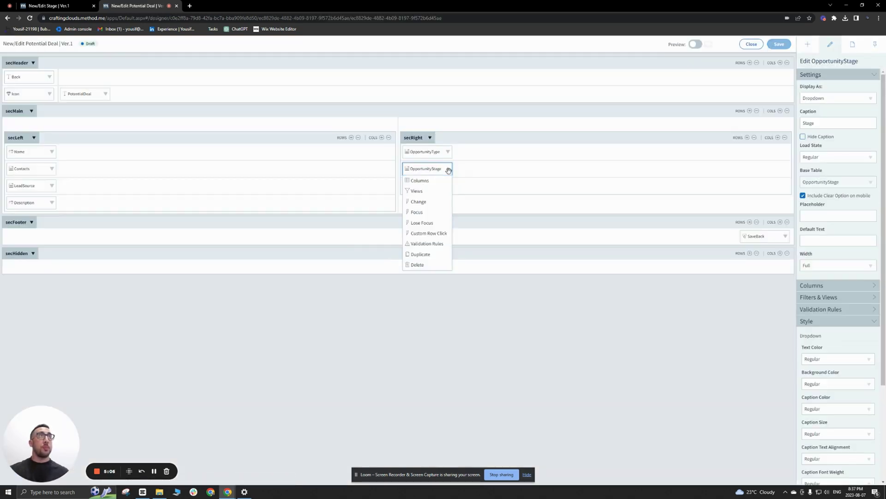
pyautogui.click(448, 170)
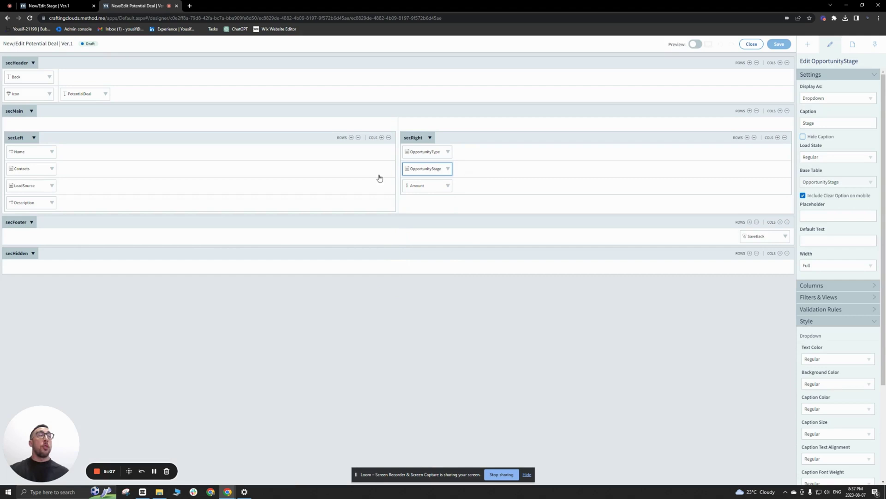
pyautogui.click(448, 169)
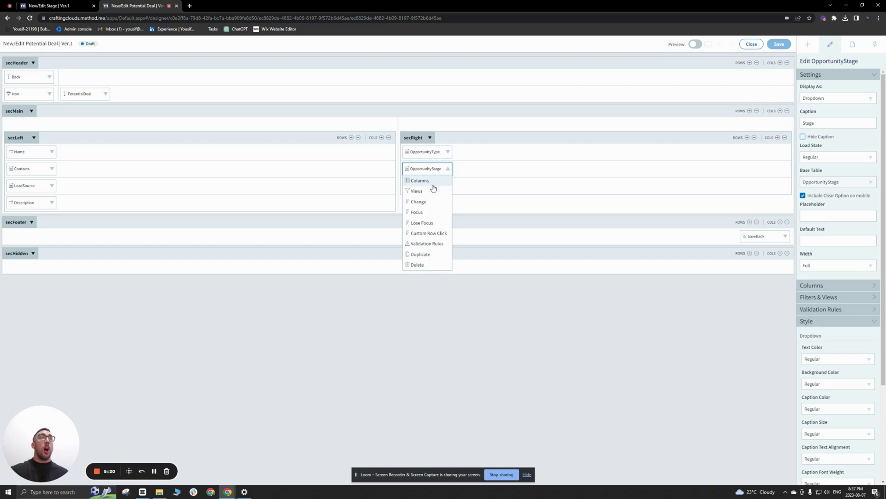
pyautogui.click(430, 233)
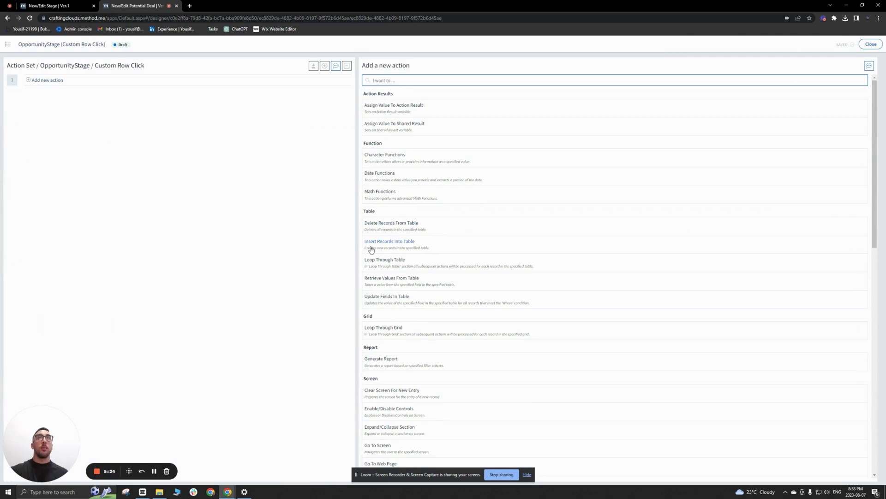
pyautogui.write('go')
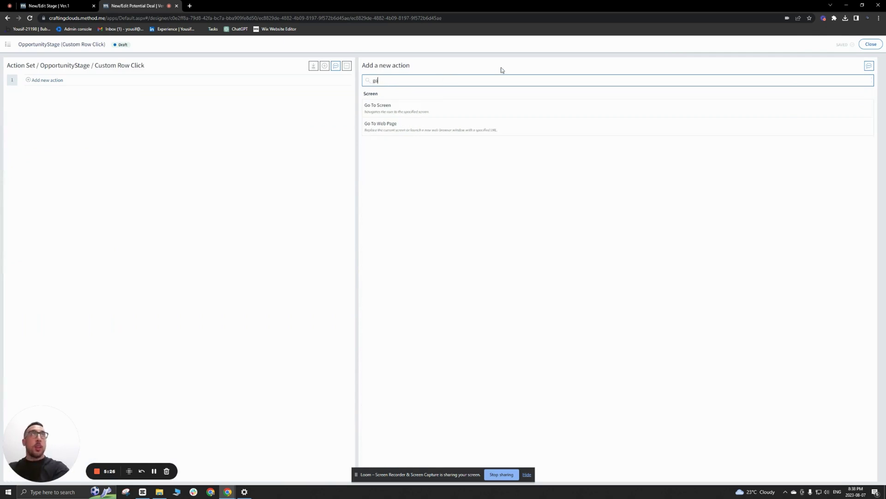
pyautogui.write(' to')
pyautogui.click(464, 112)
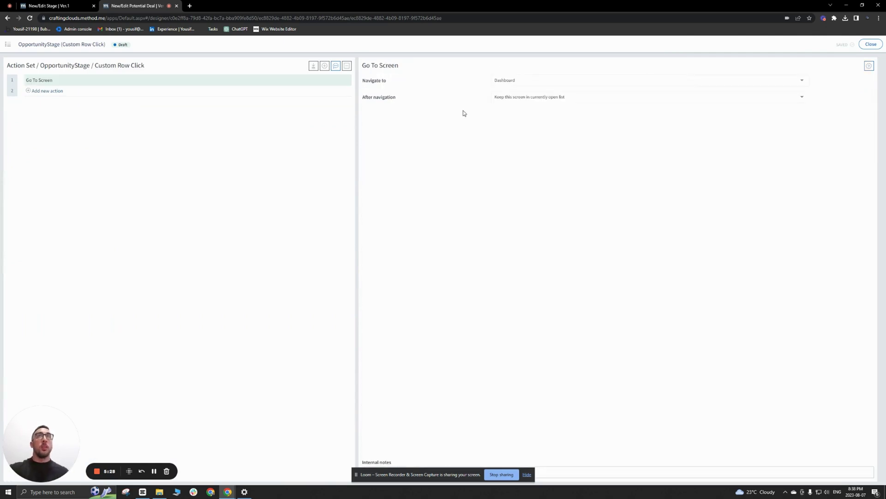
# - Set the action to navigate to the New/Edit Stage screen of the Potential Deals app with the Clear screen option
pyautogui.click(532, 86)
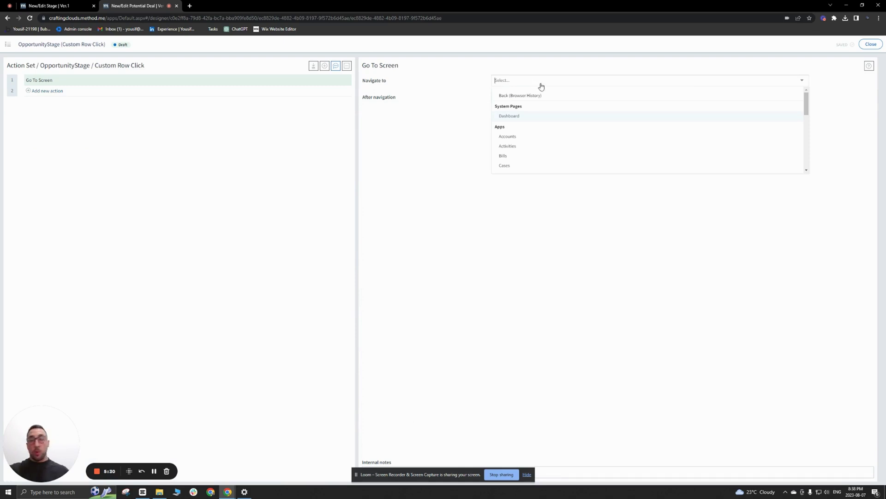
pyautogui.write('pot')
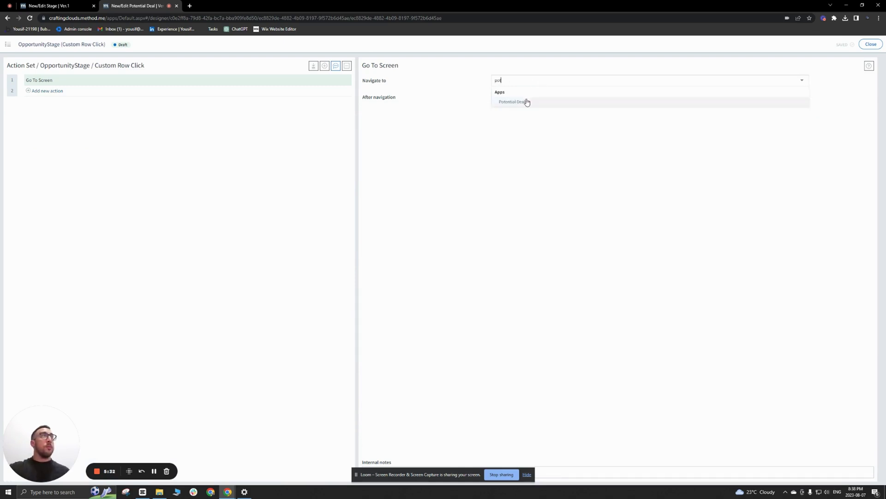
pyautogui.click(525, 101)
pyautogui.click(700, 82)
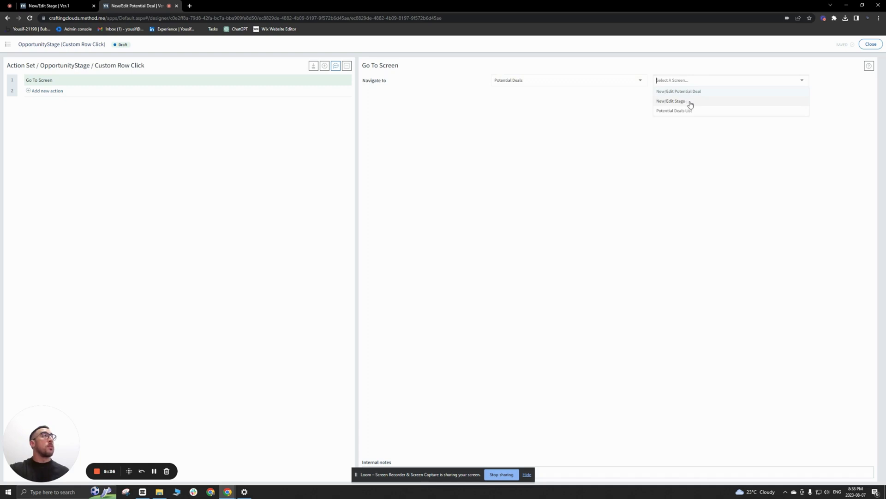
pyautogui.click(691, 103)
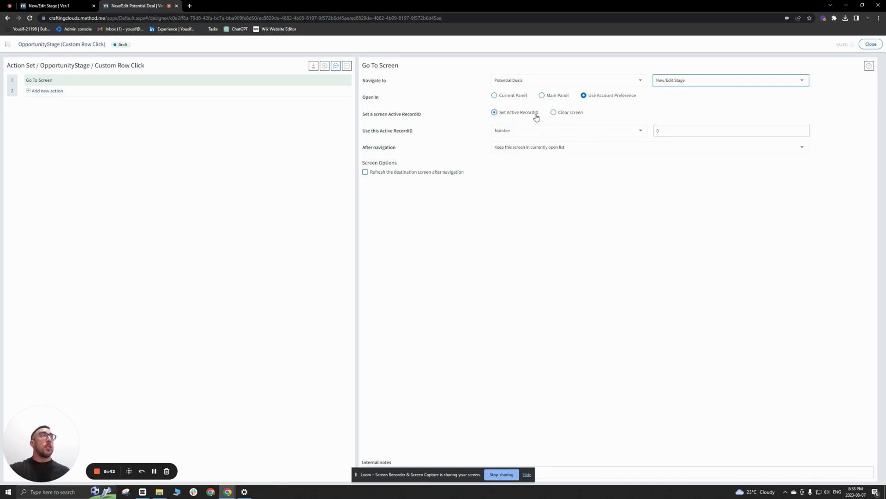
pyautogui.click(553, 113)
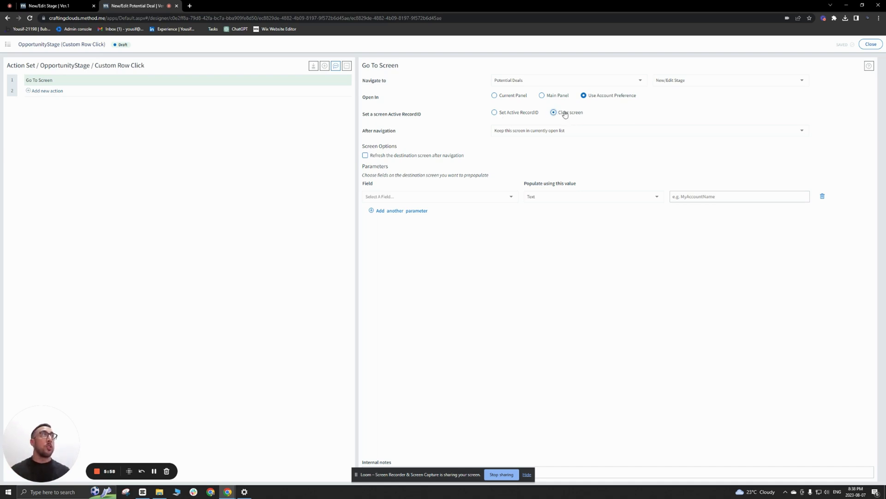
# - Add the internal note "go to New/Edit Stage" to the action and close the action set
pyautogui.click(597, 471)
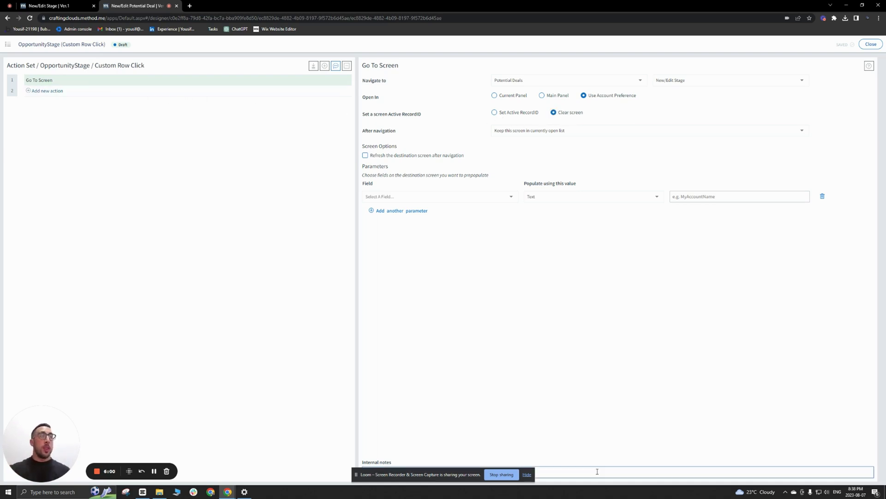
pyautogui.write('go to New/Edit Stage')
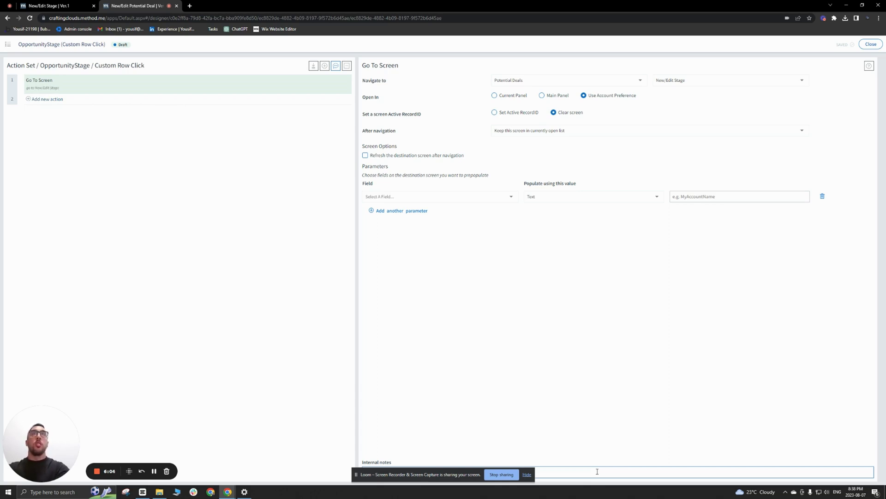
pyautogui.click(866, 46)
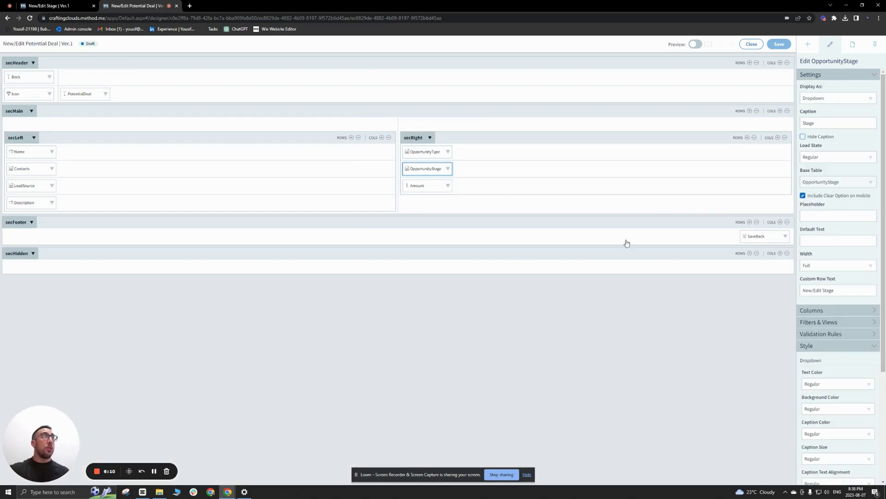
# - Enter "New/Edit Stage" as the OpportunityStage dropdown's custom row text, then save and close the New/Edit Potential Deal screen
pyautogui.moveTo(842, 290); pyautogui.dragTo(794, 290)
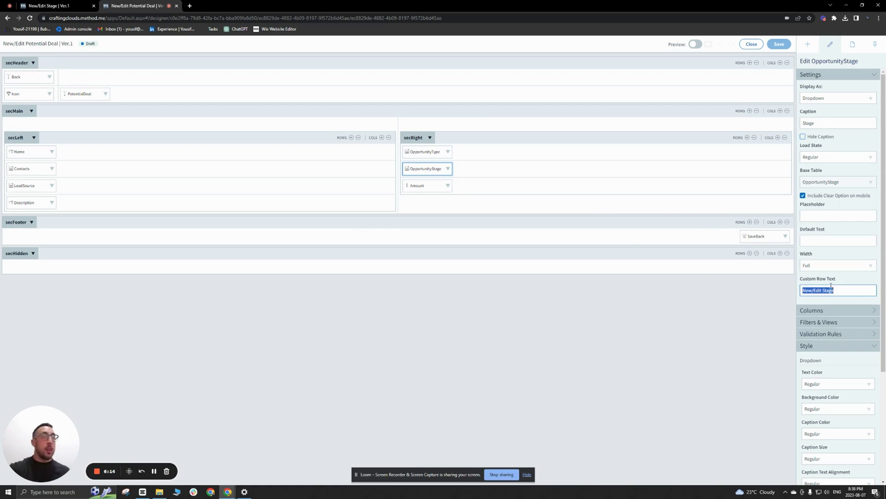
pyautogui.press('BackSpace')
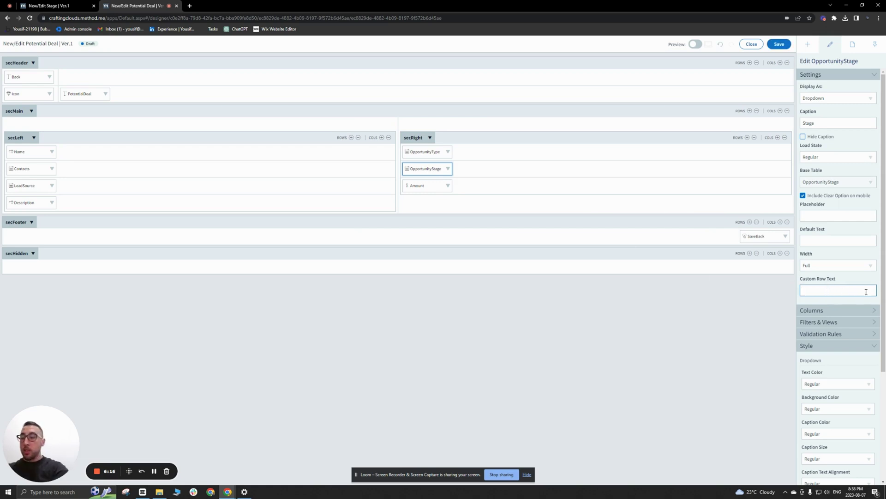
pyautogui.write('New/Edit Stage')
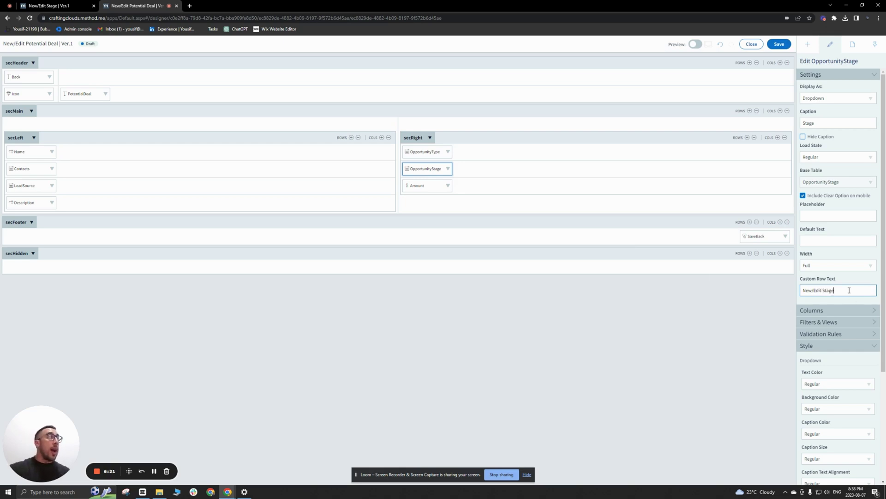
pyautogui.moveTo(840, 290); pyautogui.dragTo(782, 292)
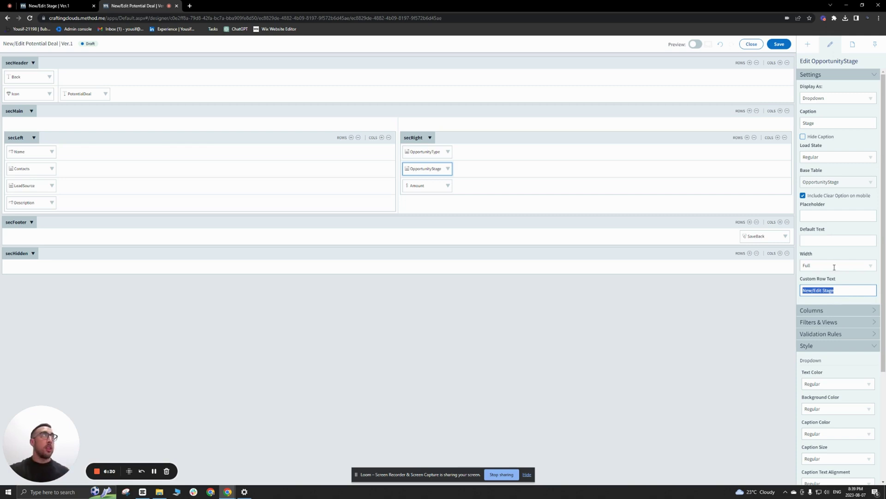
pyautogui.click(779, 44)
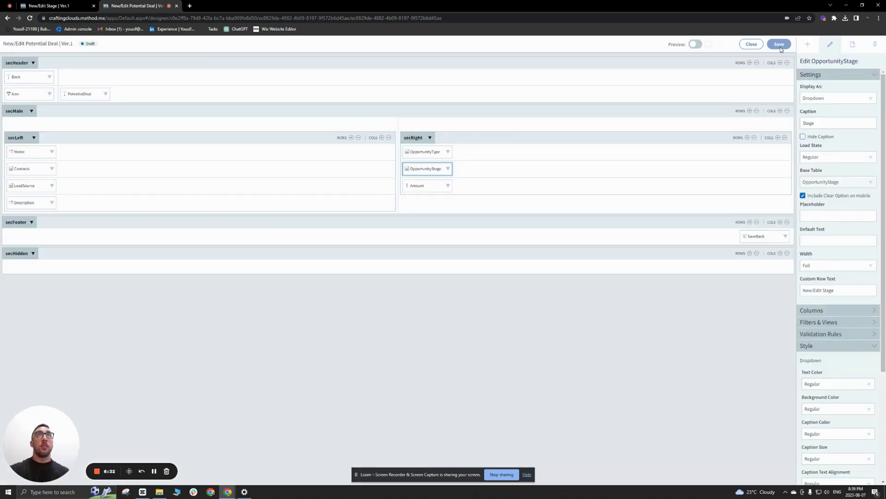
pyautogui.click(751, 44)
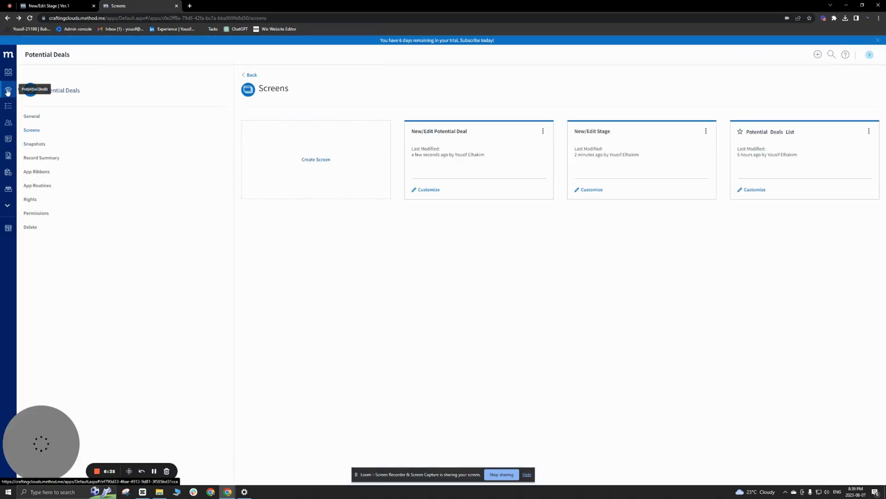
# - Test the link by starting a new potential deal, choosing New/Edit Stage from the Stage dropdown, and comparing the result with its designer layout
pyautogui.click(8, 89)
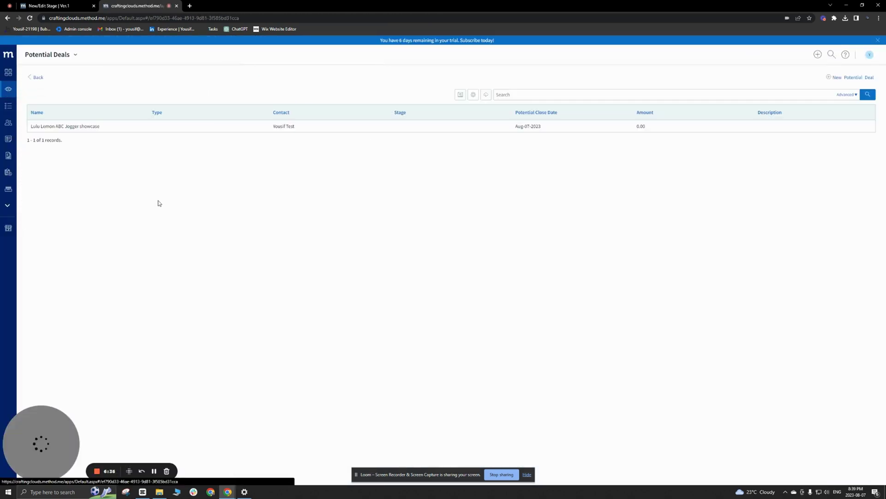
pyautogui.click(847, 78)
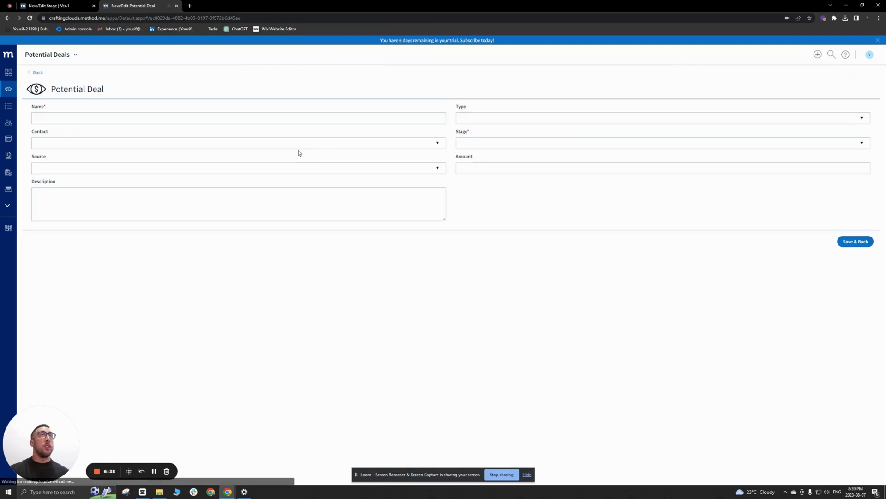
pyautogui.click(862, 143)
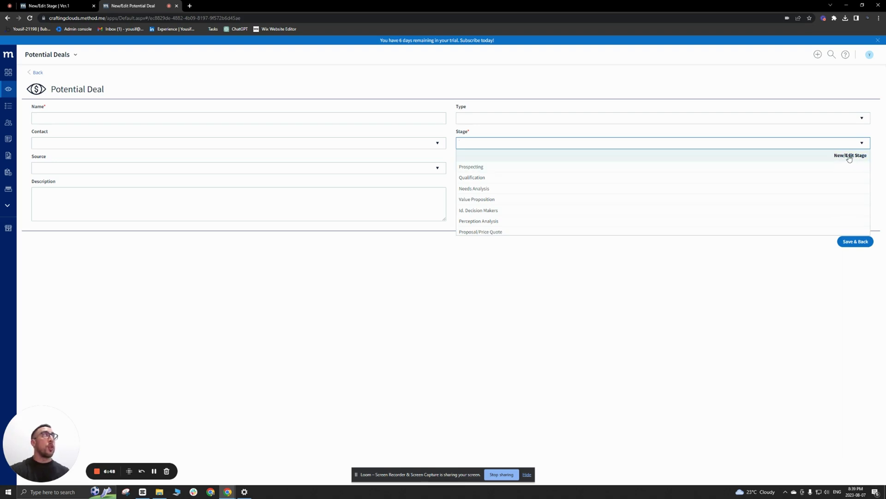
pyautogui.click(850, 156)
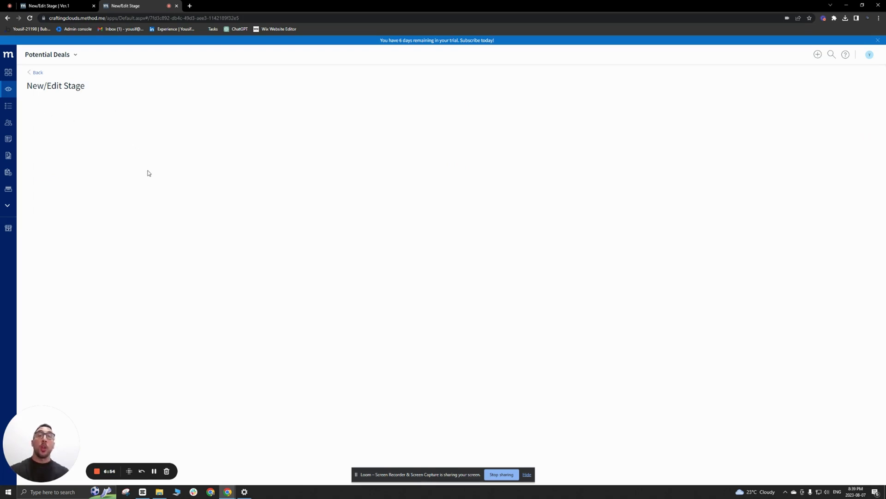
pyautogui.click(65, 6)
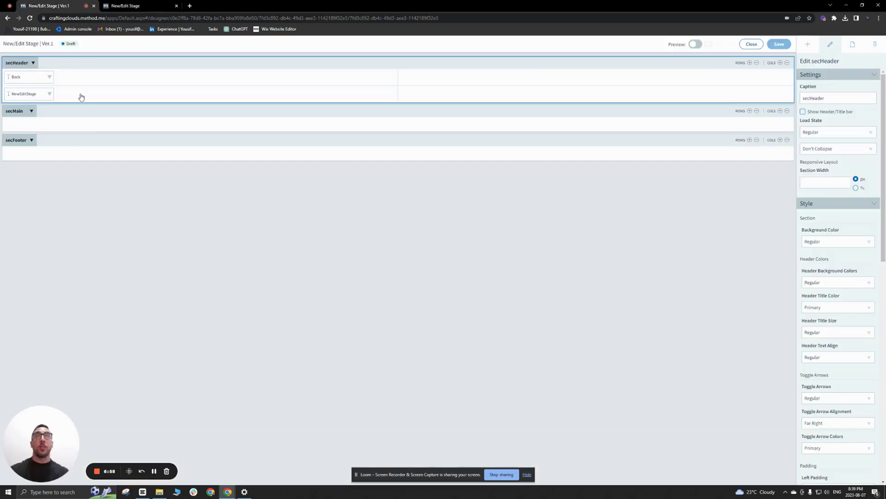
pyautogui.click(121, 7)
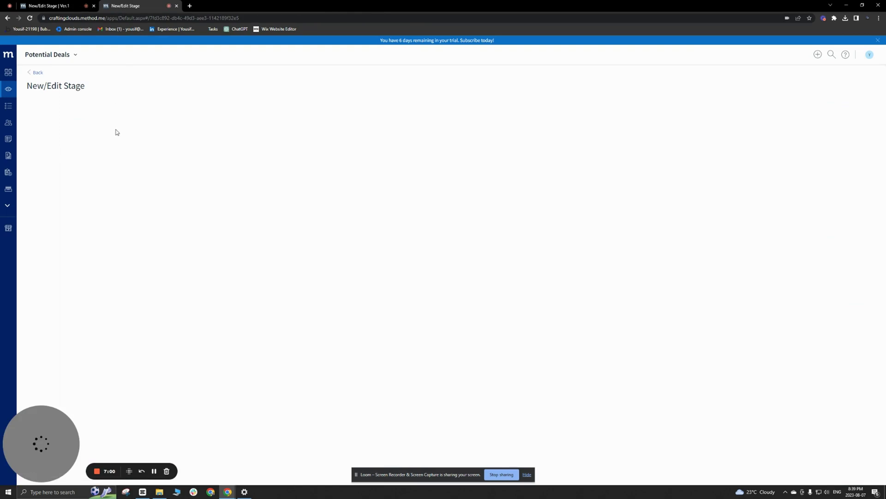
# - Return to the New/Edit Stage designer and set the top and bottom padding of secHeader to 1x
pyautogui.click(65, 6)
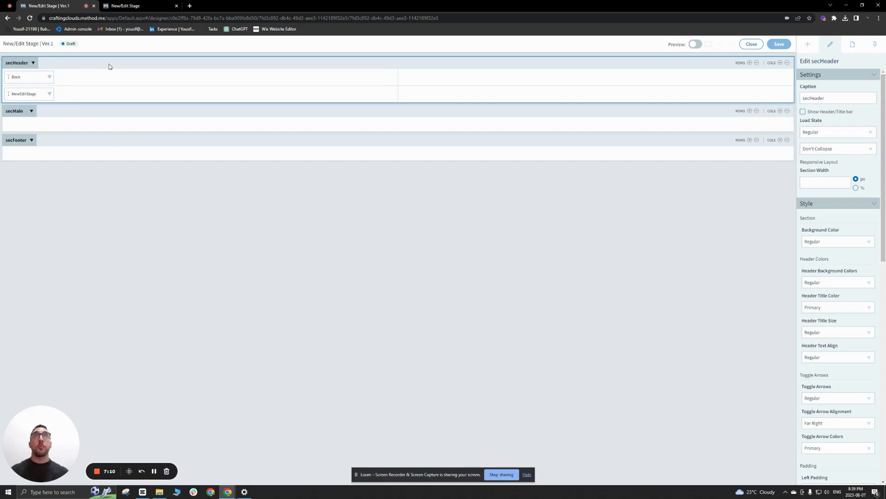
pyautogui.scroll(-5, 826, 279)
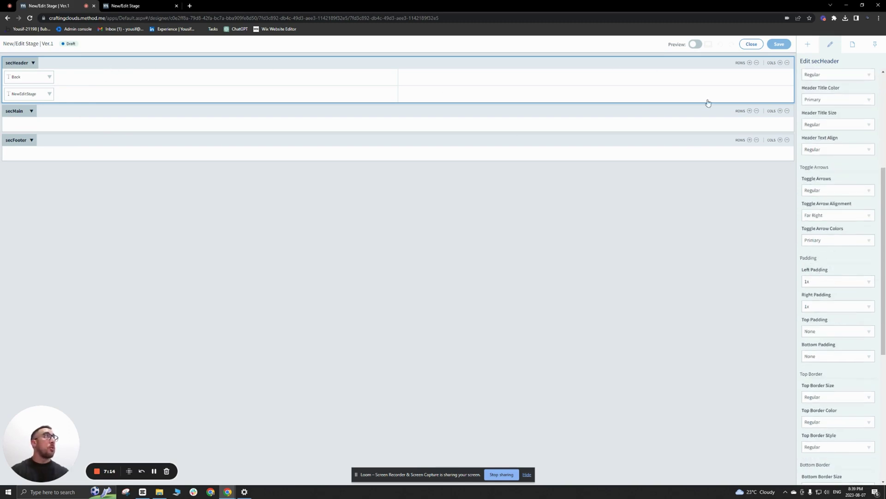
pyautogui.click(868, 332)
pyautogui.click(865, 366)
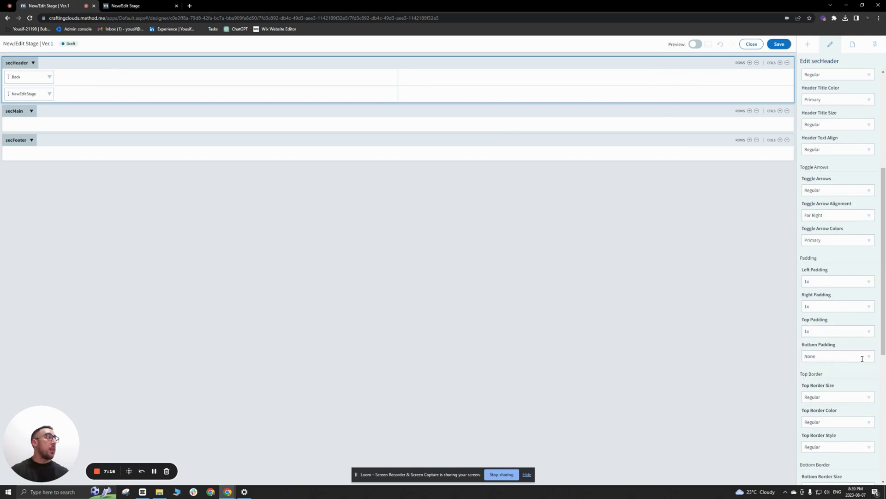
pyautogui.click(854, 359)
pyautogui.click(832, 392)
# - Set the top and bottom padding of the secMain section to 1x
pyautogui.click(716, 118)
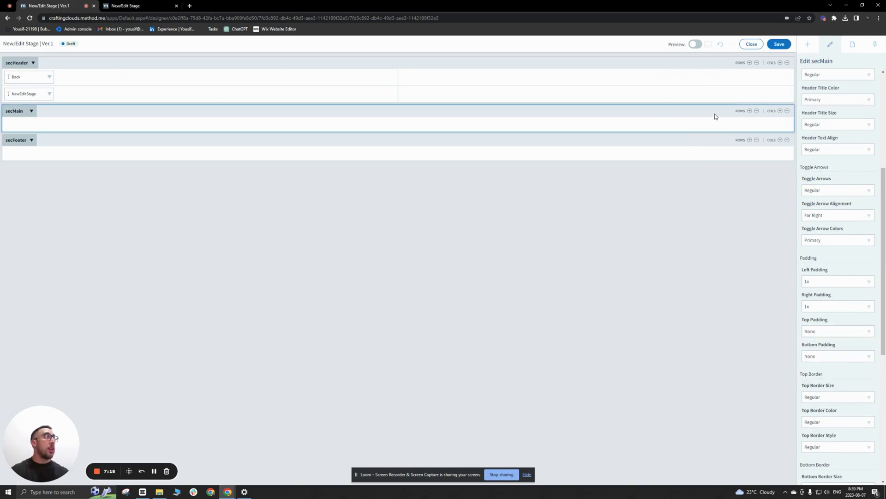
pyautogui.click(868, 331)
pyautogui.click(829, 366)
pyautogui.click(868, 358)
pyautogui.click(831, 369)
# - Set the top and bottom padding of the secFooter section to 1x
pyautogui.click(707, 146)
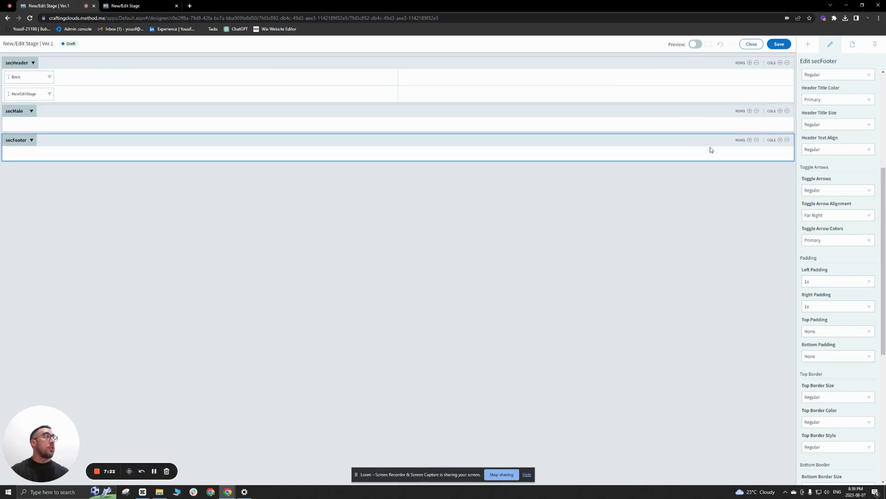
pyautogui.click(870, 331)
pyautogui.click(826, 366)
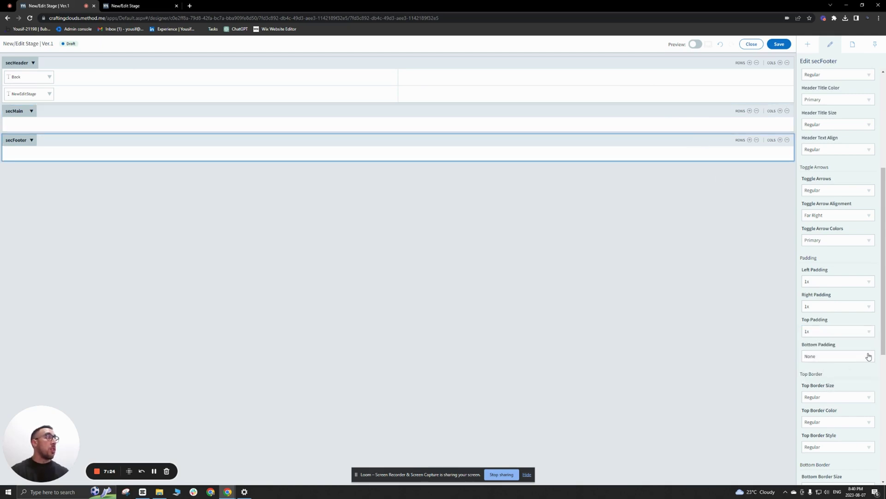
pyautogui.click(868, 356)
pyautogui.click(826, 391)
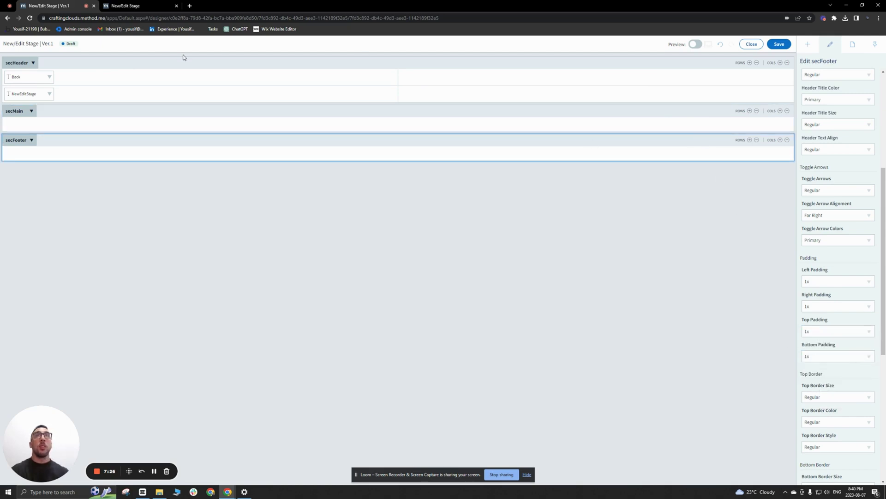
# - Give secHeader a bottom border with size 1px, color Navigation and style Solid, and save the screen
pyautogui.click(185, 66)
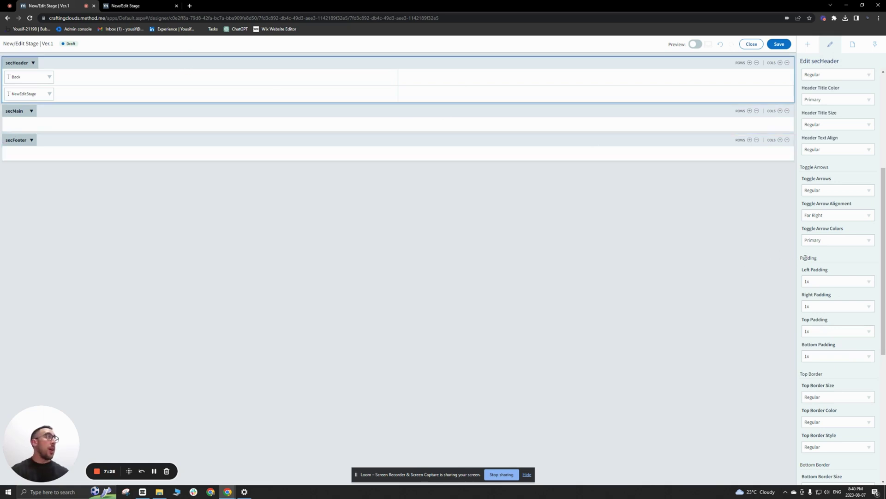
pyautogui.scroll(-5, 847, 226)
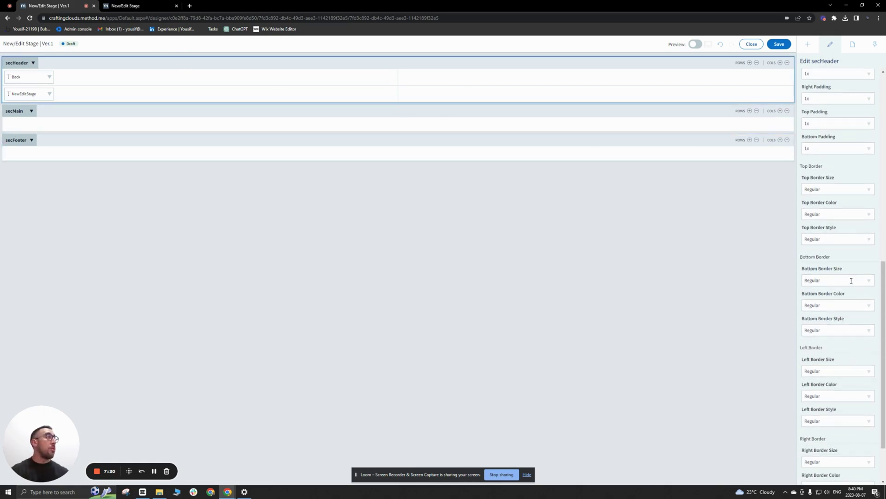
pyautogui.click(863, 283)
pyautogui.click(817, 315)
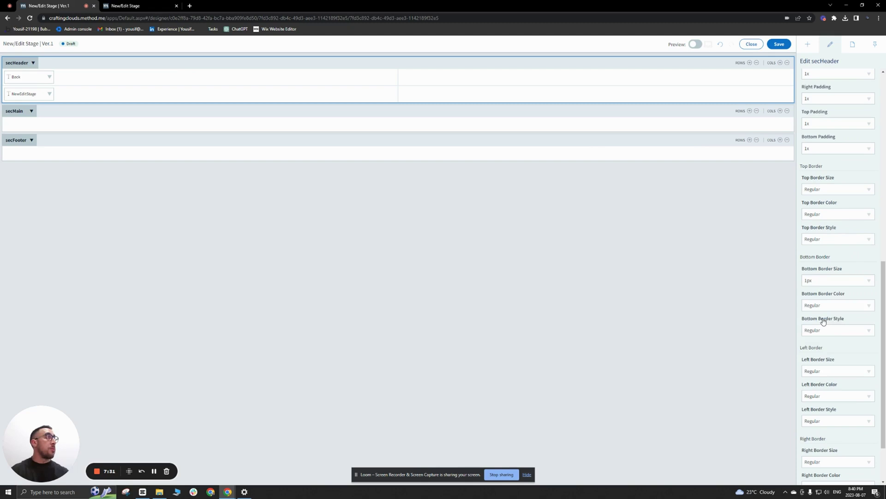
pyautogui.click(866, 306)
pyautogui.click(838, 365)
pyautogui.click(866, 331)
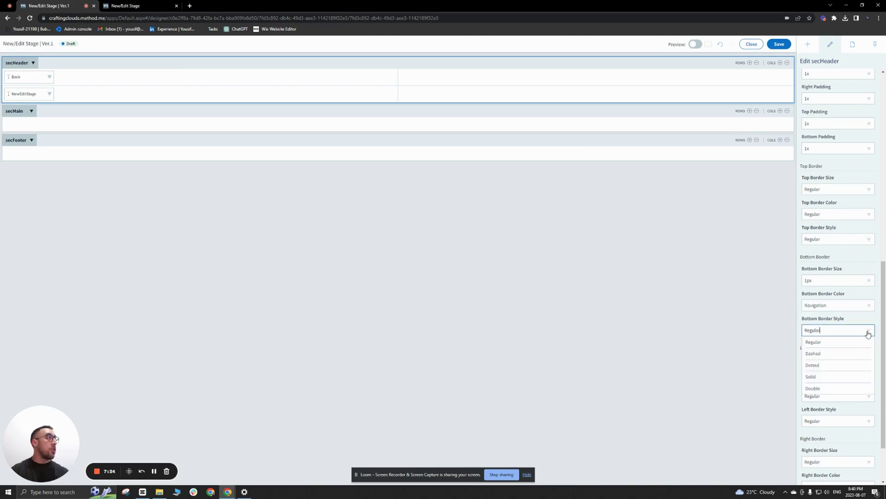
pyautogui.click(827, 377)
pyautogui.click(779, 44)
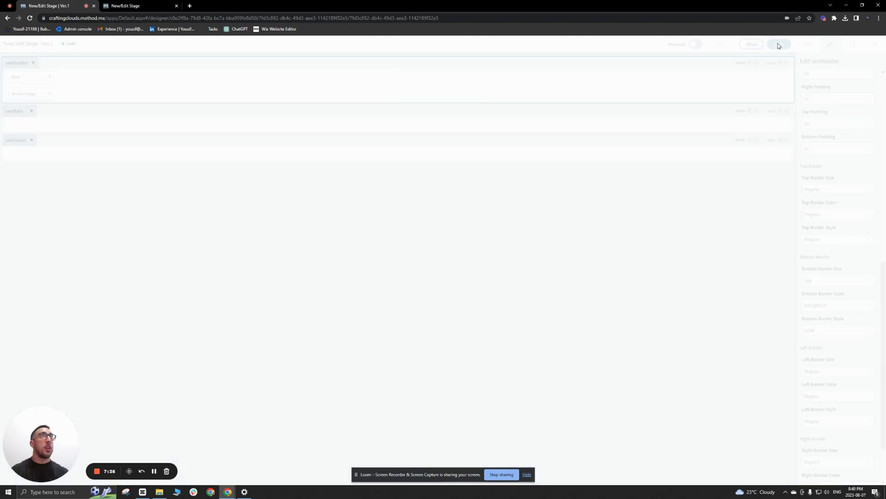
# - Insert an Editable Grid object into the secMain section
pyautogui.click(338, 114)
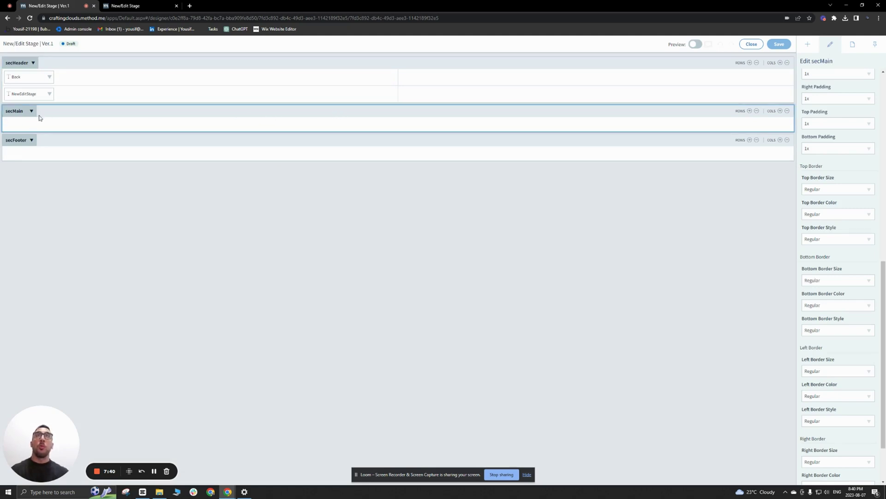
pyautogui.click(812, 48)
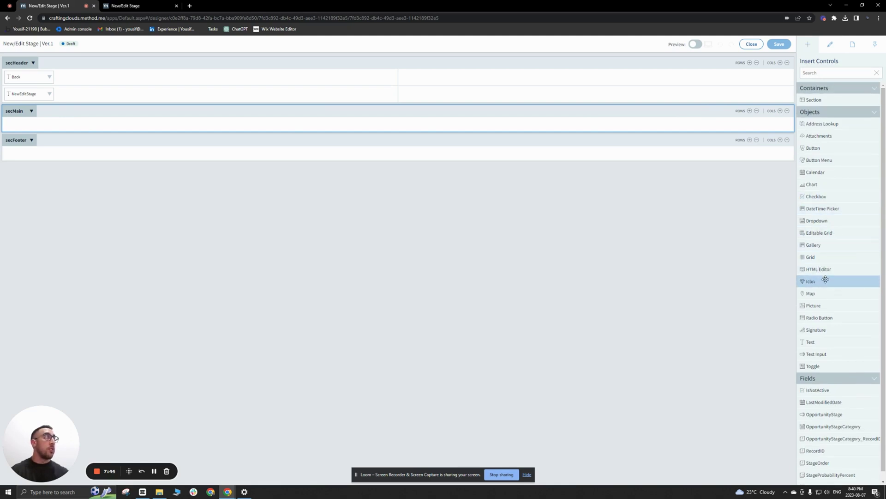
pyautogui.moveTo(829, 232); pyautogui.dragTo(588, 127)
pyautogui.click(35, 125)
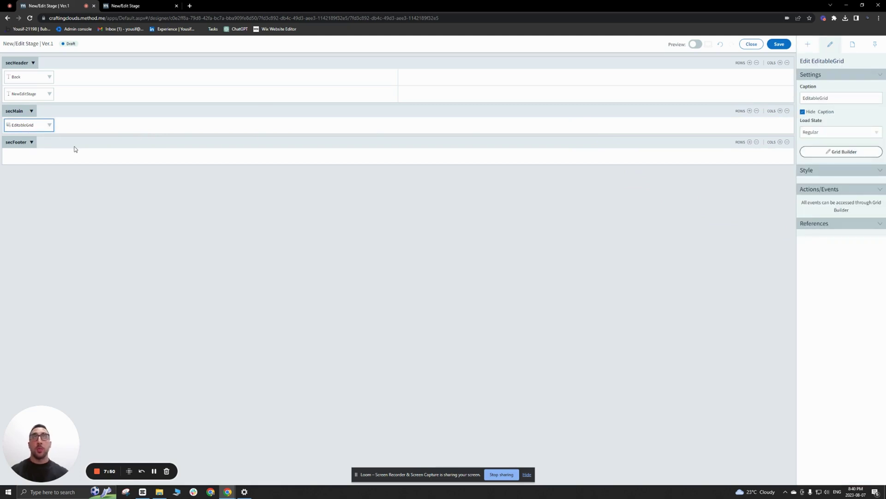
pyautogui.click(152, 145)
pyautogui.click(36, 124)
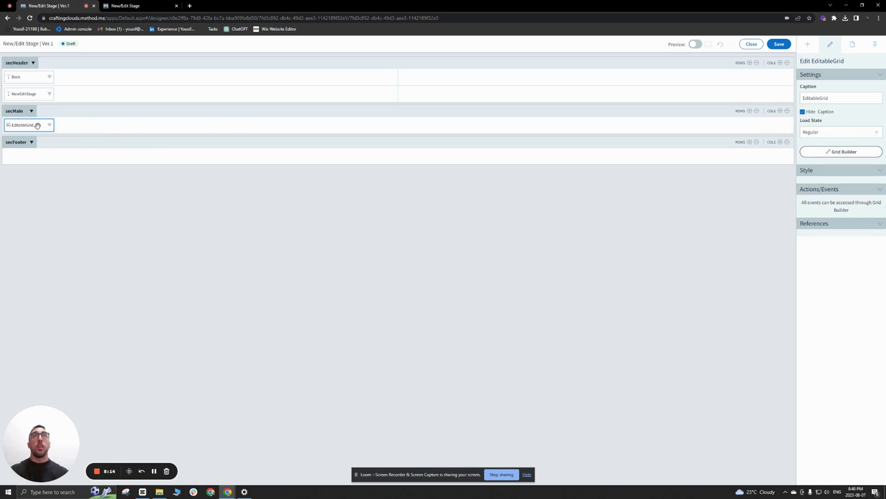
# - Open the EditableGrid in the Grid Builder, keep OpportunityStage as its base table, and disable the go to page input field
pyautogui.click(50, 126)
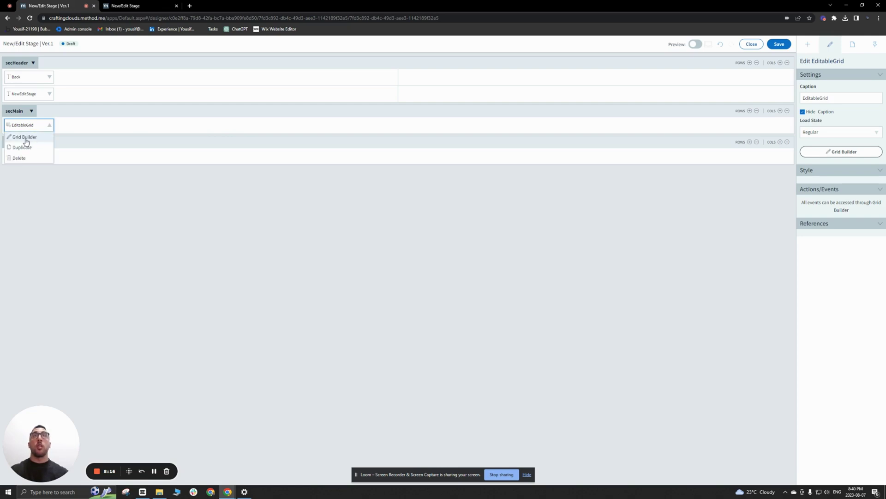
pyautogui.click(848, 156)
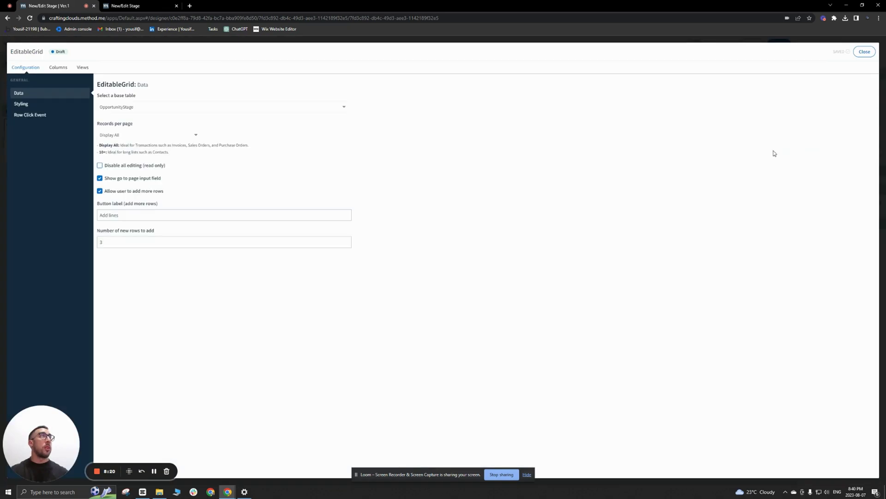
pyautogui.click(145, 110)
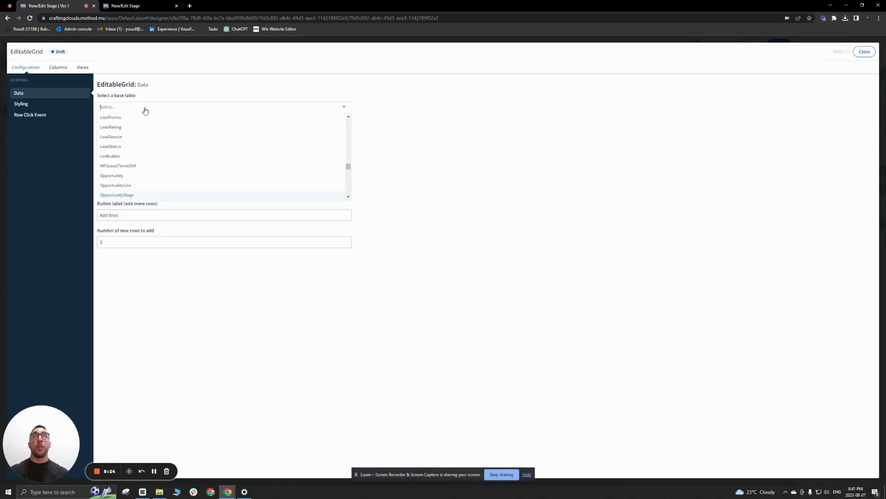
pyautogui.press('Return')
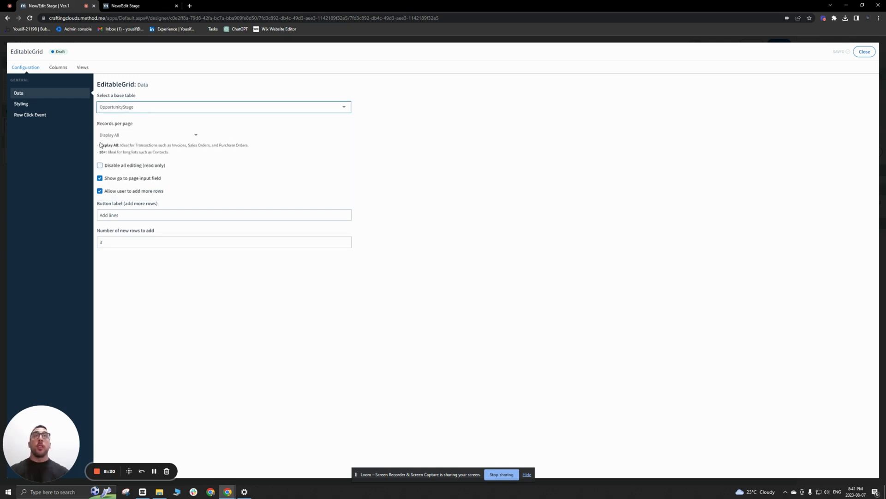
pyautogui.click(100, 179)
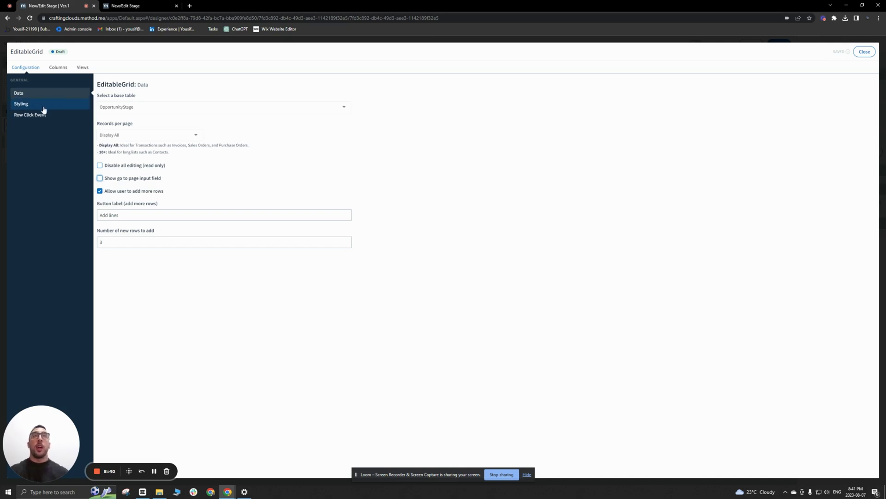
# - Set the grid's add-rows button label to Add stage and the number of new rows to add to 1
pyautogui.click(125, 214)
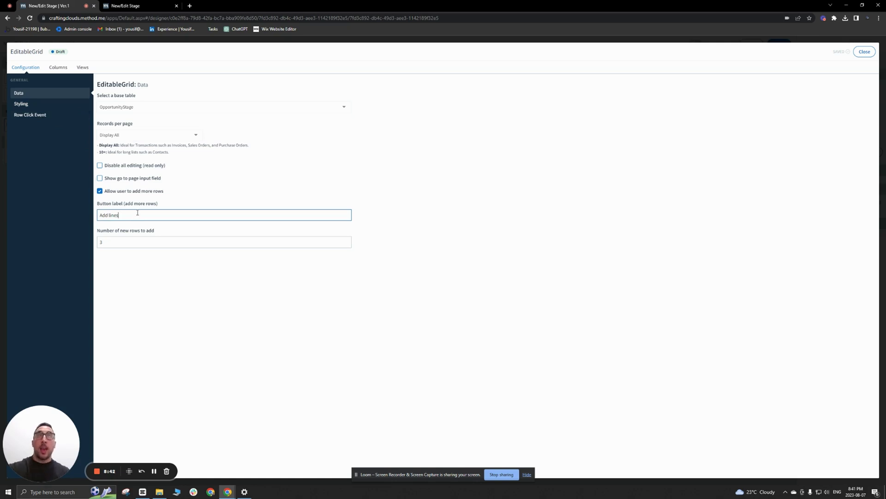
pyautogui.doubleClick(114, 214)
pyautogui.write('stage')
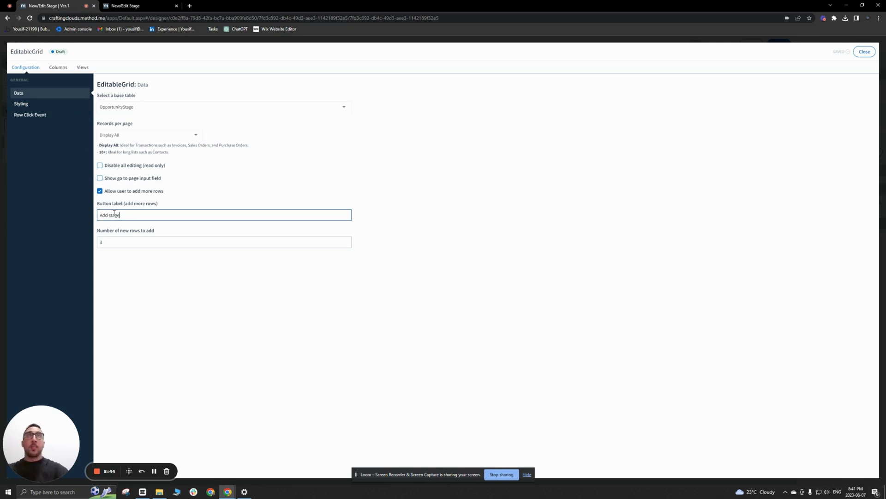
pyautogui.click(117, 241)
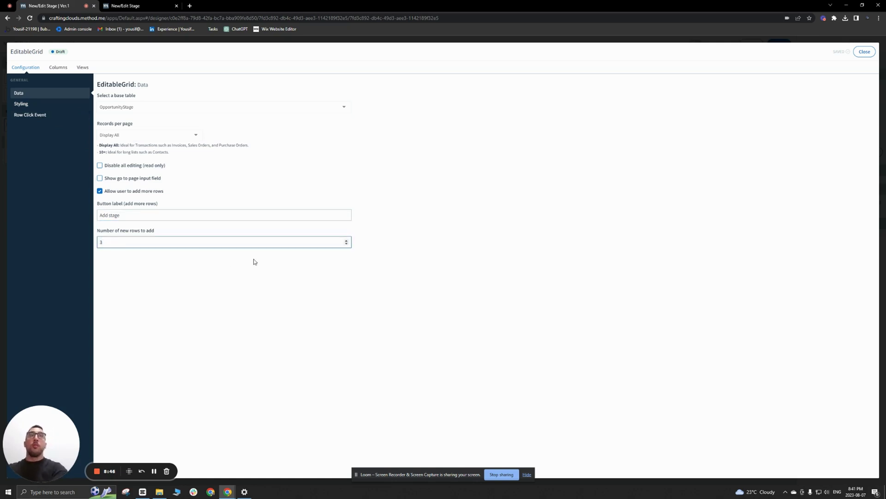
pyautogui.press('BackSpace')
pyautogui.write('1')
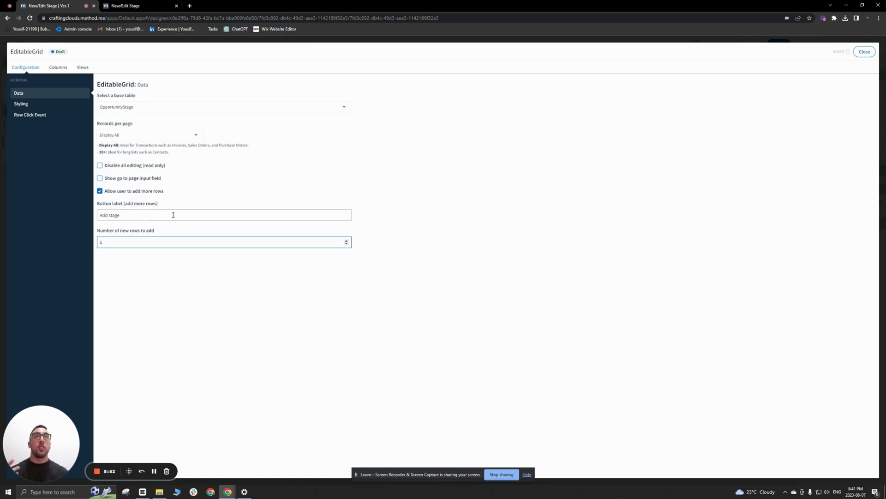
# - In the grid's styling options, leave the delete row column off and hide the view selector
pyautogui.click(38, 107)
pyautogui.click(101, 96)
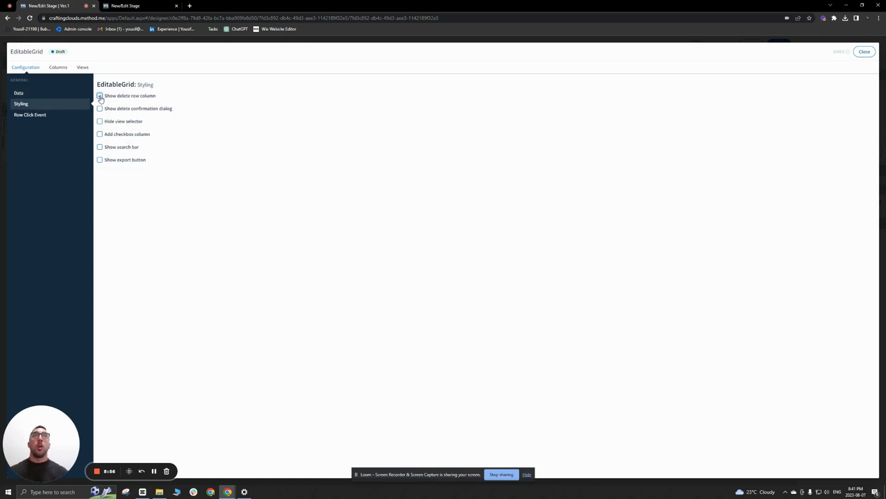
pyautogui.click(100, 96)
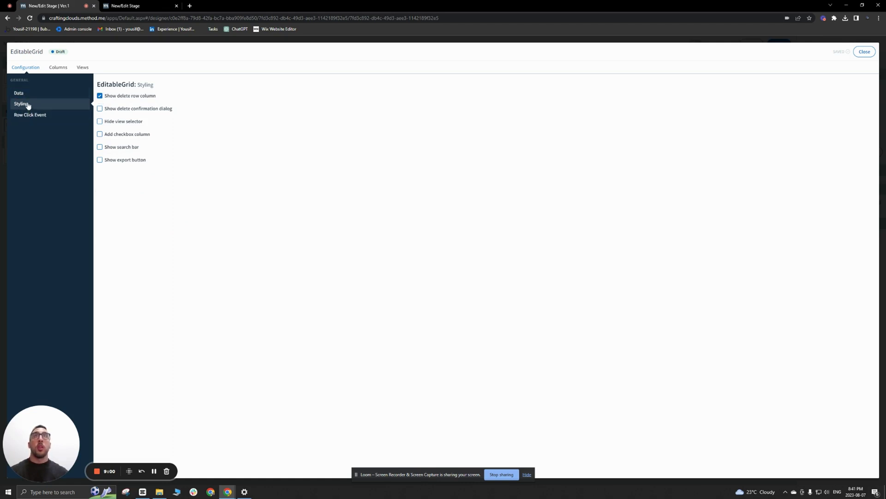
pyautogui.click(99, 96)
pyautogui.click(101, 97)
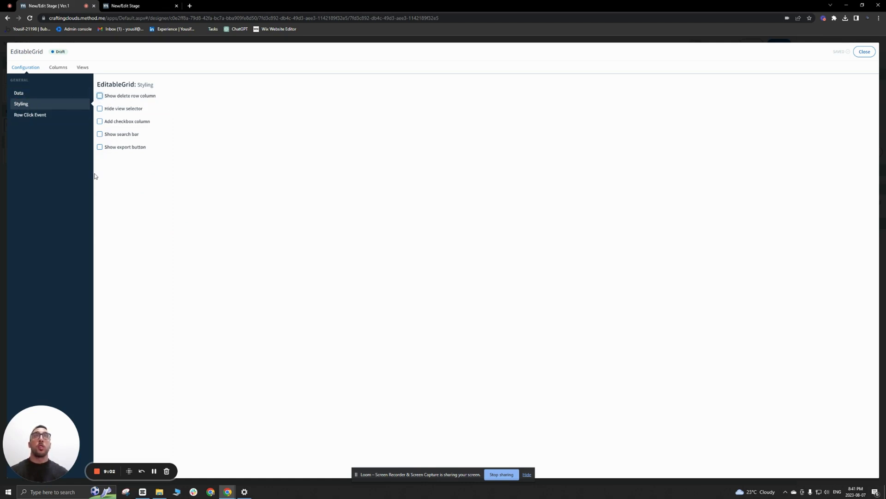
pyautogui.click(100, 109)
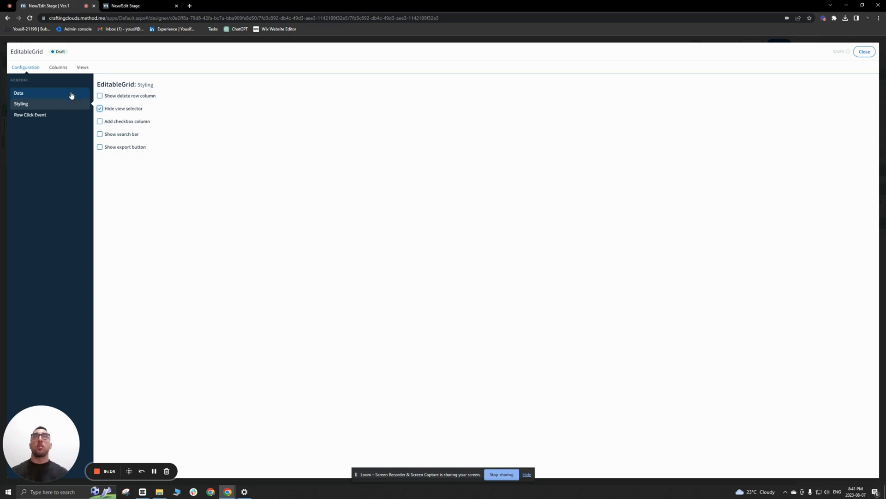
# - Add the OpportunityStage, IsNotActive, StageOrder and StageProbabilityPercent columns to the grid
pyautogui.click(63, 68)
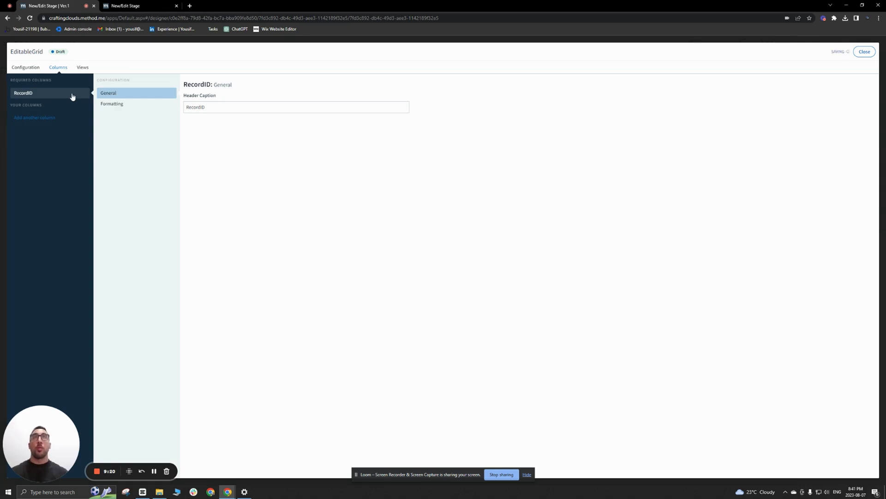
pyautogui.click(111, 103)
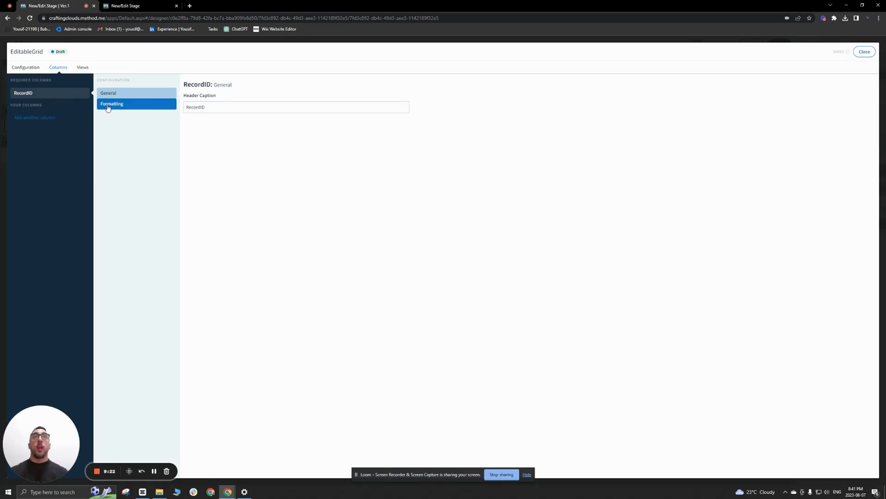
pyautogui.click(111, 96)
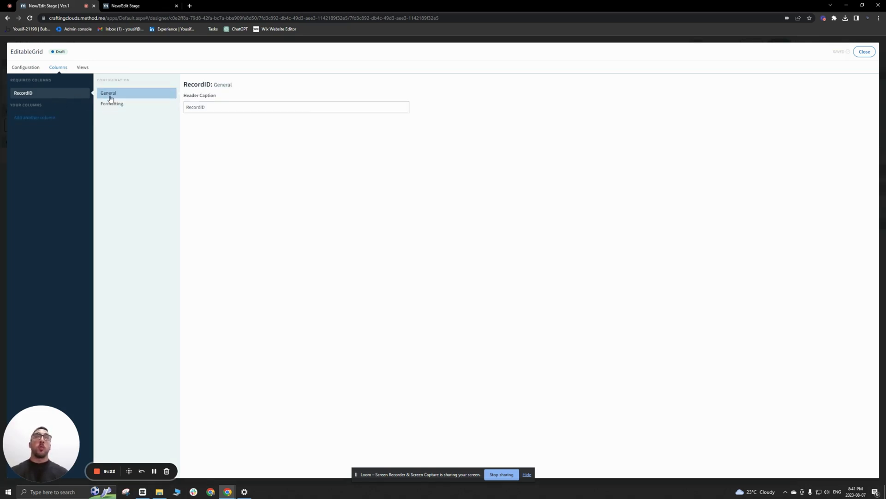
pyautogui.click(42, 119)
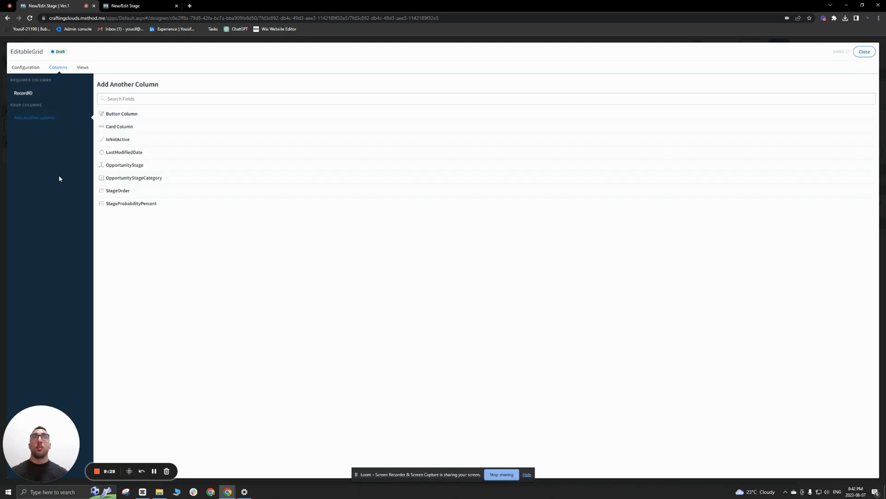
pyautogui.click(146, 169)
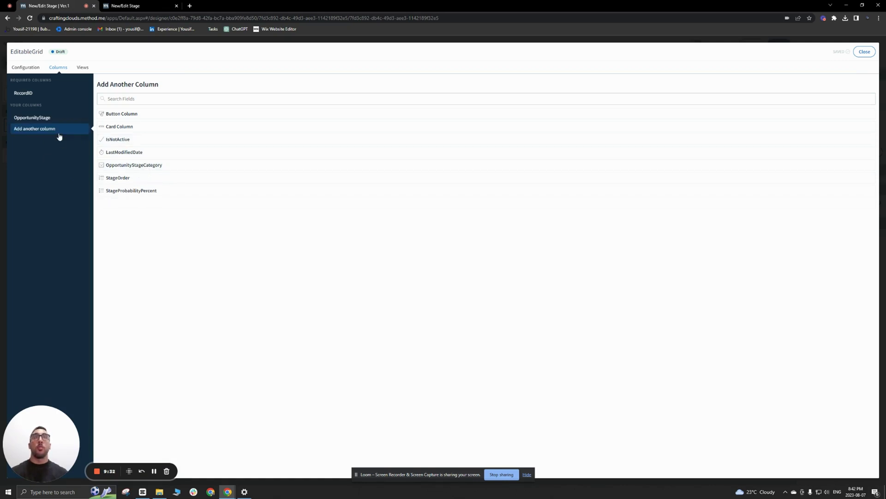
pyautogui.click(135, 142)
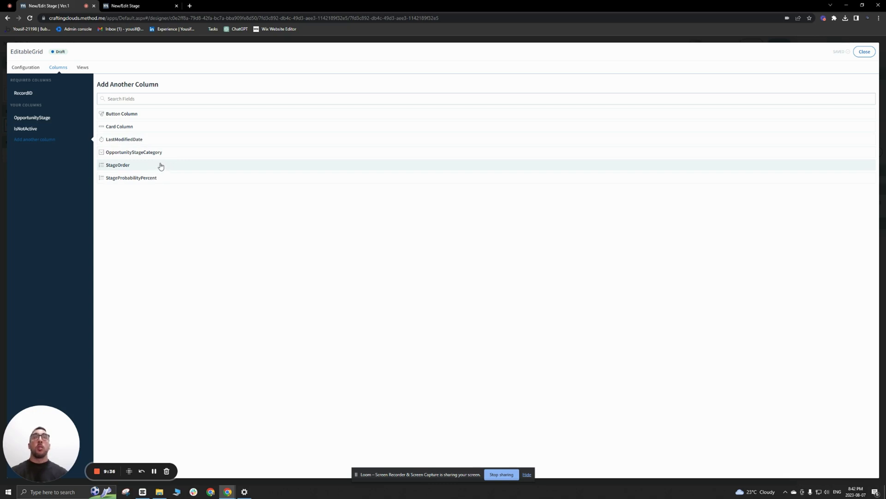
pyautogui.click(160, 167)
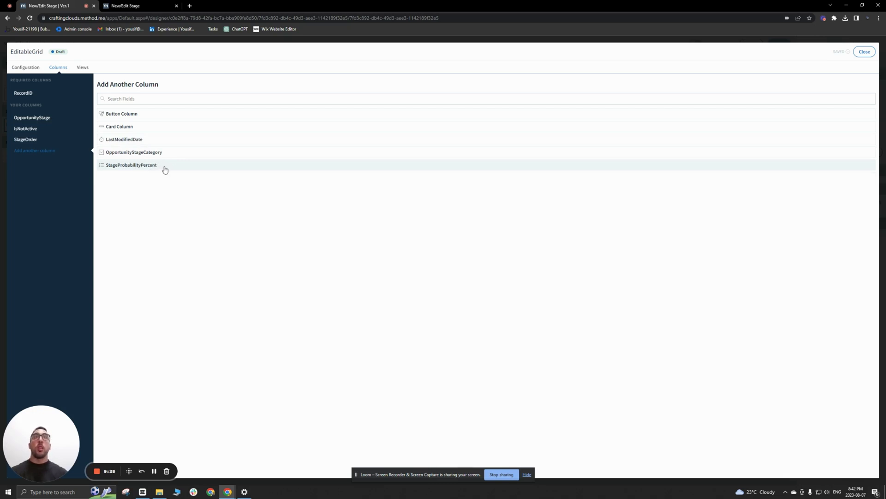
pyautogui.click(167, 167)
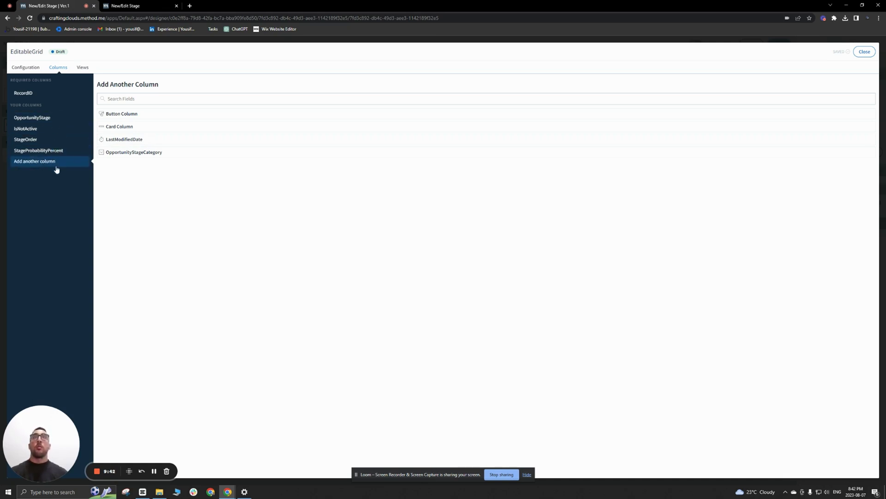
# - Change the OpportunityStage column's header caption to Stage and the IsNotActive column's caption to Is Not Active
pyautogui.click(54, 121)
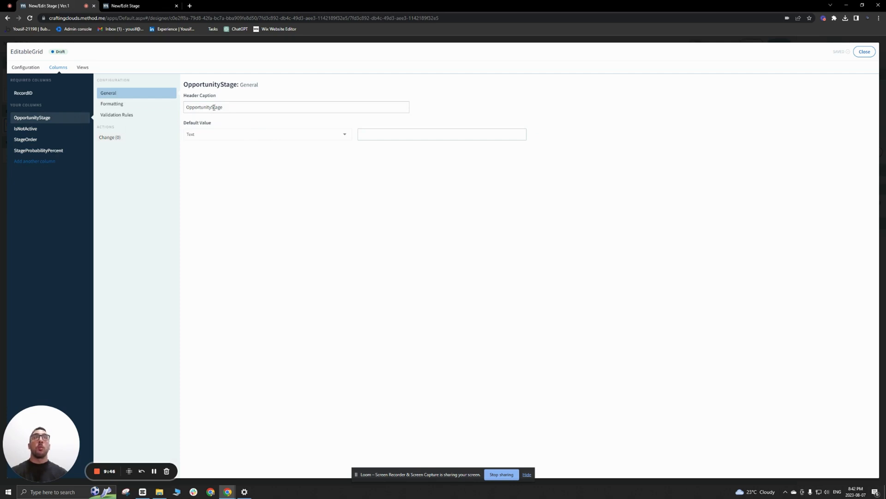
pyautogui.moveTo(213, 108); pyautogui.dragTo(146, 113)
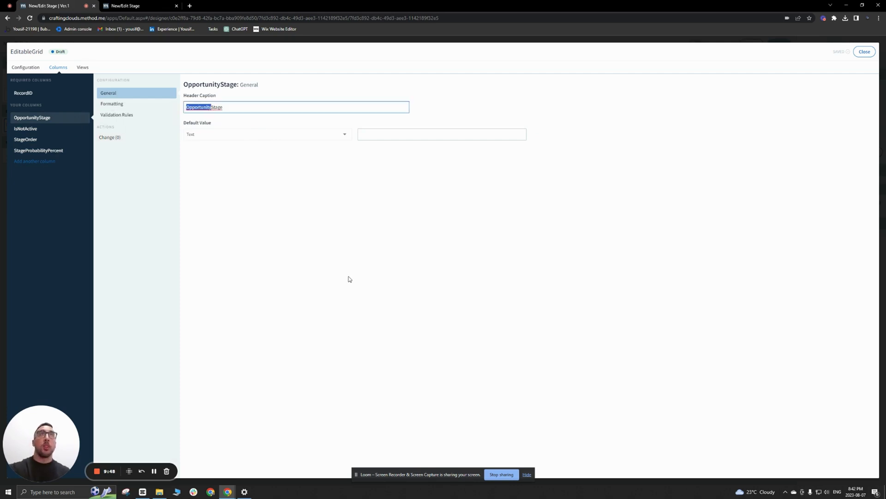
pyautogui.press('BackSpace')
pyautogui.click(43, 130)
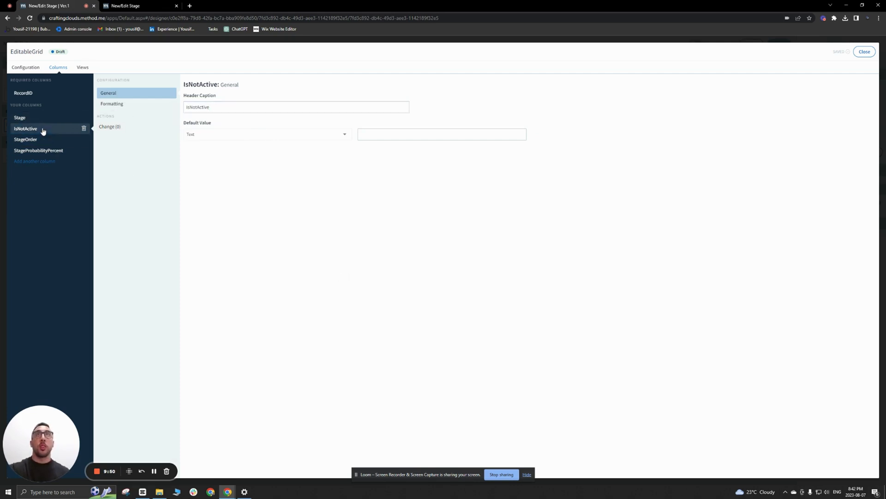
pyautogui.click(192, 108)
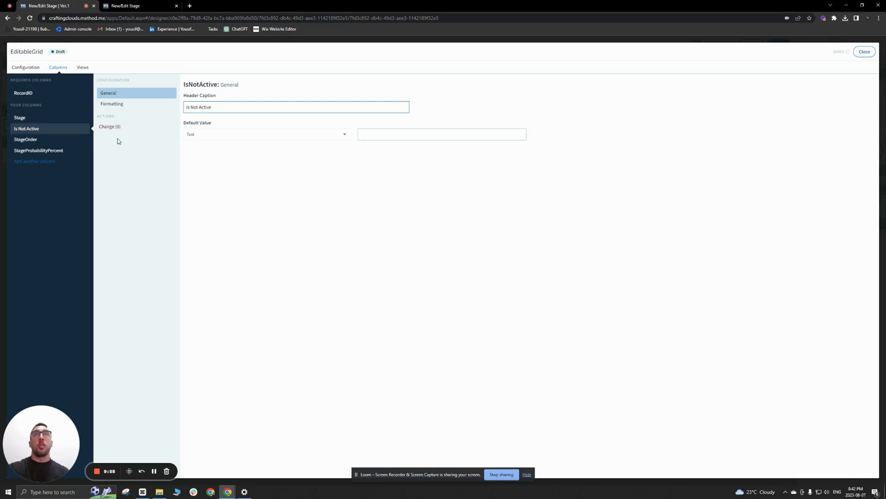
# - Change the StageOrder column's header caption to Stage Order and the StageProbabilityPercent column's caption to Probability (%)
pyautogui.click(38, 141)
pyautogui.click(198, 108)
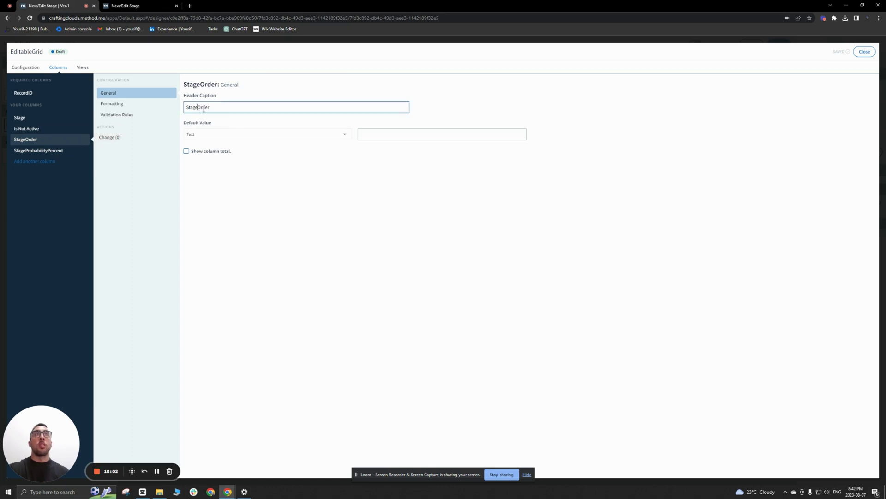
pyautogui.click(51, 153)
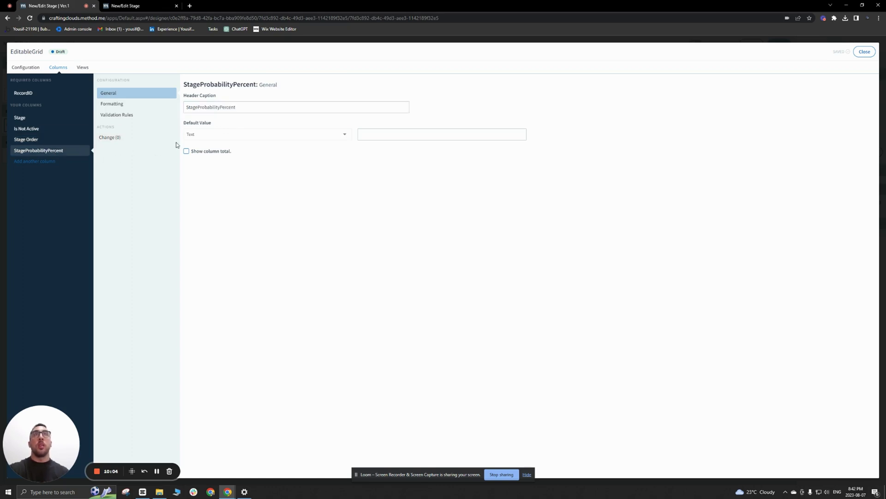
pyautogui.click(198, 108)
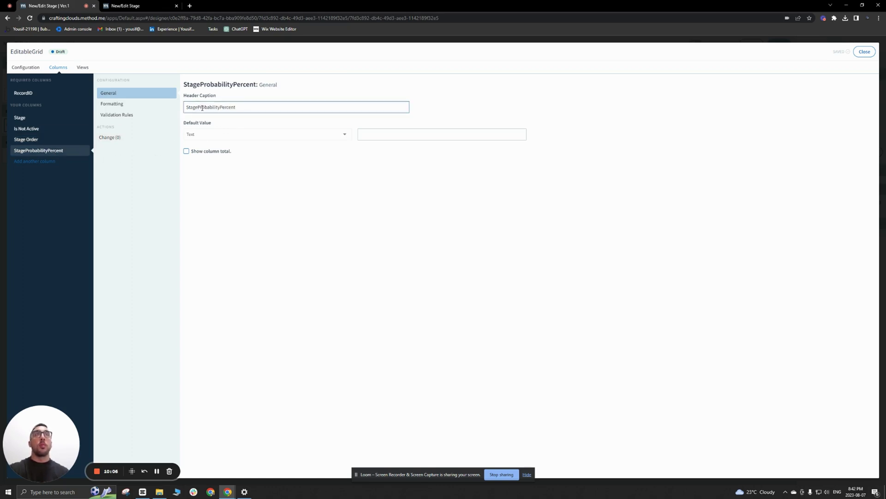
pyautogui.hotkey('shift', 'Home')
pyautogui.press('BackSpace')
pyautogui.moveTo(209, 110); pyautogui.dragTo(186, 109)
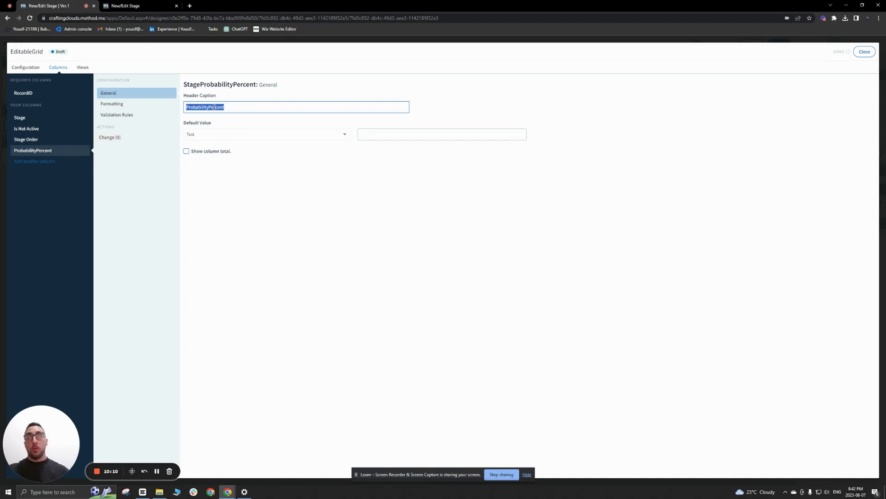
pyautogui.click(231, 107)
pyautogui.press('BackSpace')
pyautogui.press('BackSpace')
pyautogui.press('BackSpace')
pyautogui.press('BackSpace')
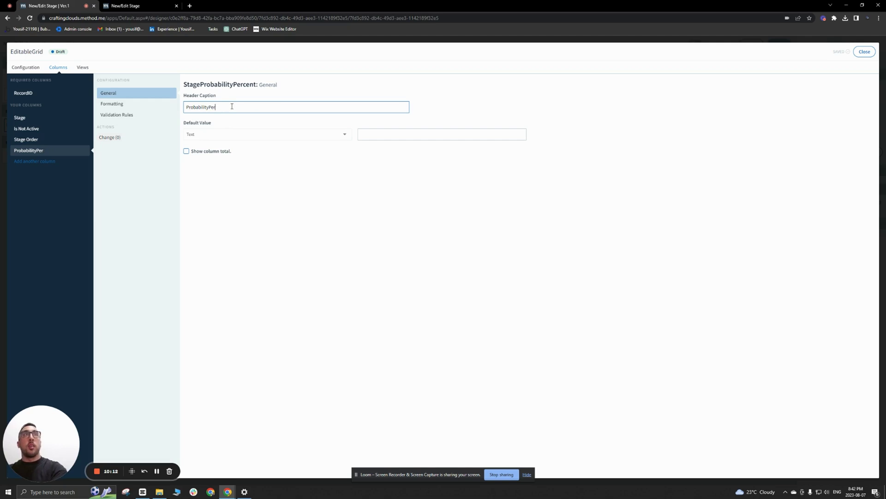
pyautogui.press('BackSpace')
pyautogui.write('(%)')
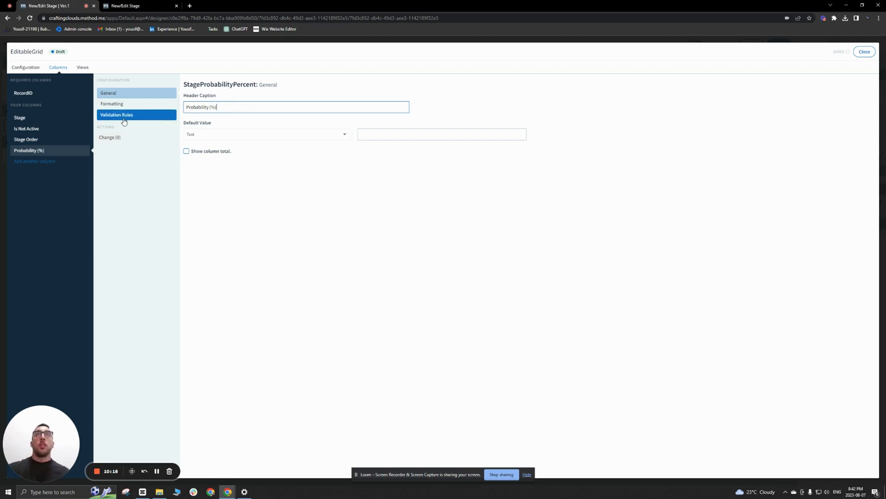
pyautogui.click(28, 130)
pyautogui.click(28, 118)
pyautogui.click(28, 129)
pyautogui.click(29, 151)
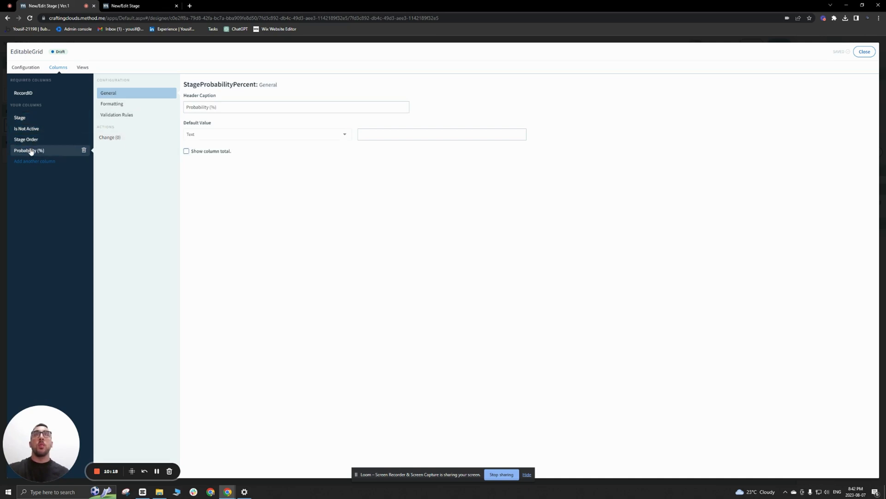
# - Rename the grid's existing view to Default
pyautogui.click(82, 67)
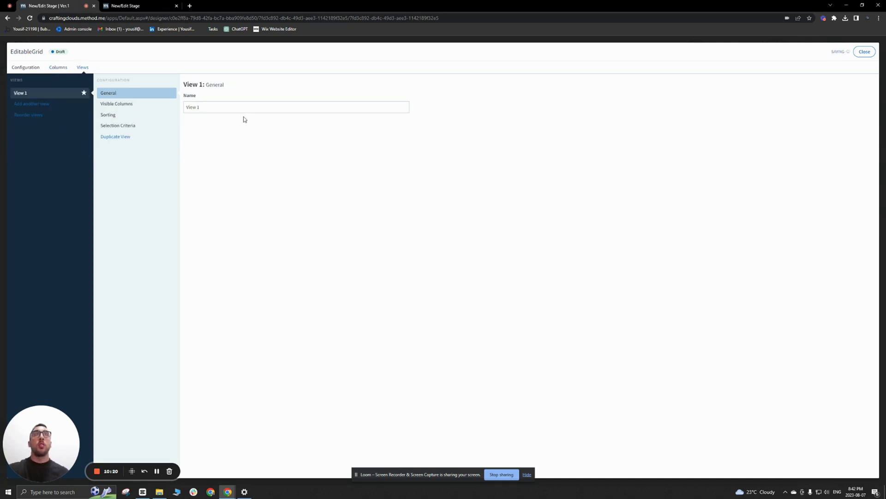
pyautogui.click(127, 93)
pyautogui.write('Default')
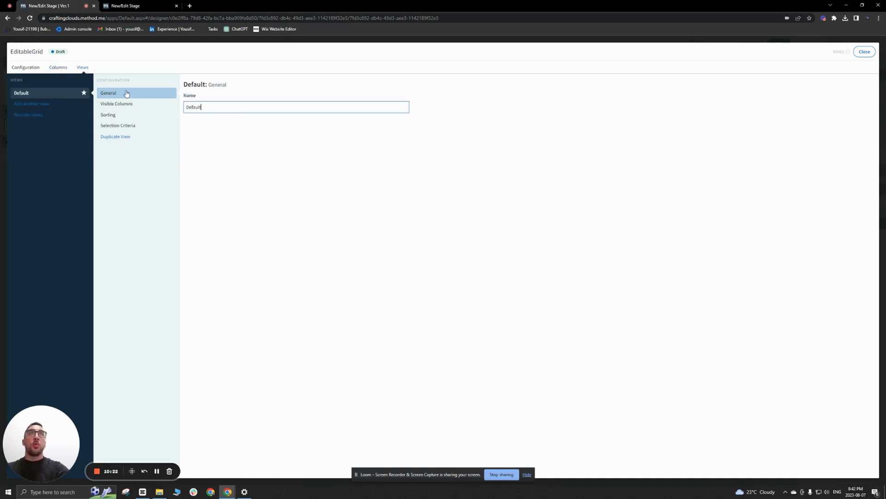
pyautogui.doubleClick(215, 108)
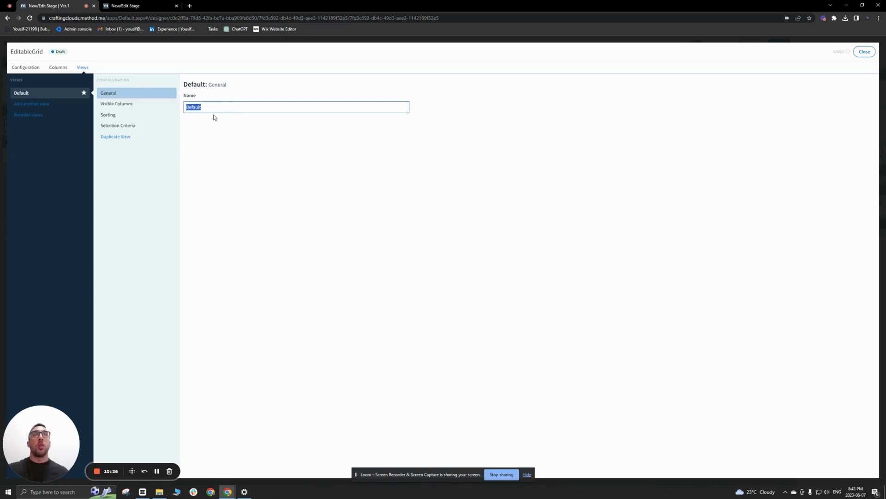
# - In the Default view, hide RecordID and order the visible columns as Stage Order, Stage, Probability (%), Is Not Active
pyautogui.click(136, 106)
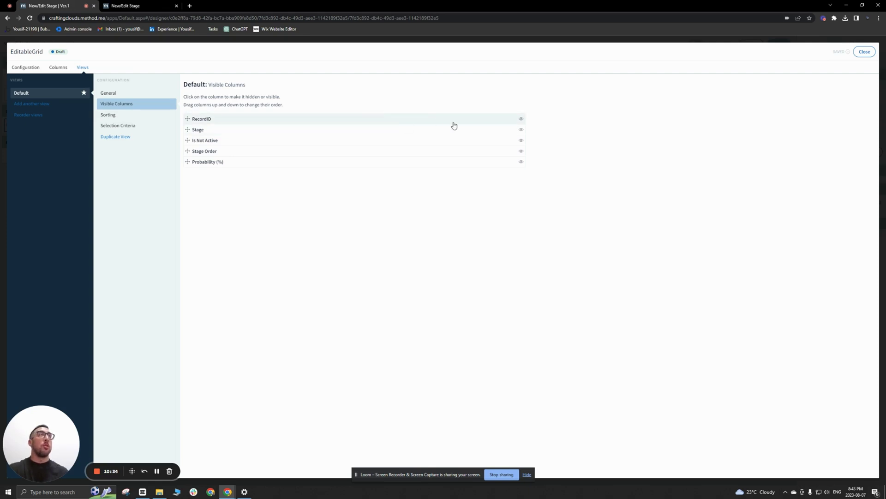
pyautogui.click(522, 119)
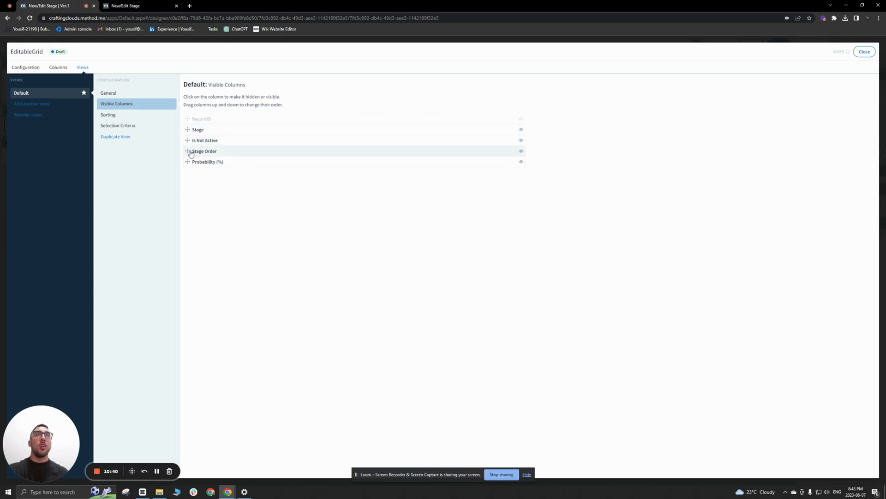
pyautogui.moveTo(188, 153); pyautogui.dragTo(196, 130)
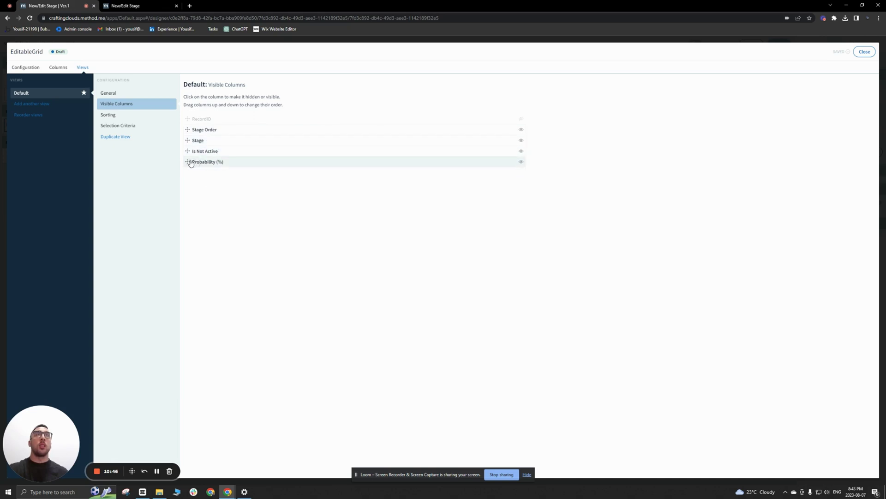
pyautogui.moveTo(188, 162); pyautogui.dragTo(190, 151)
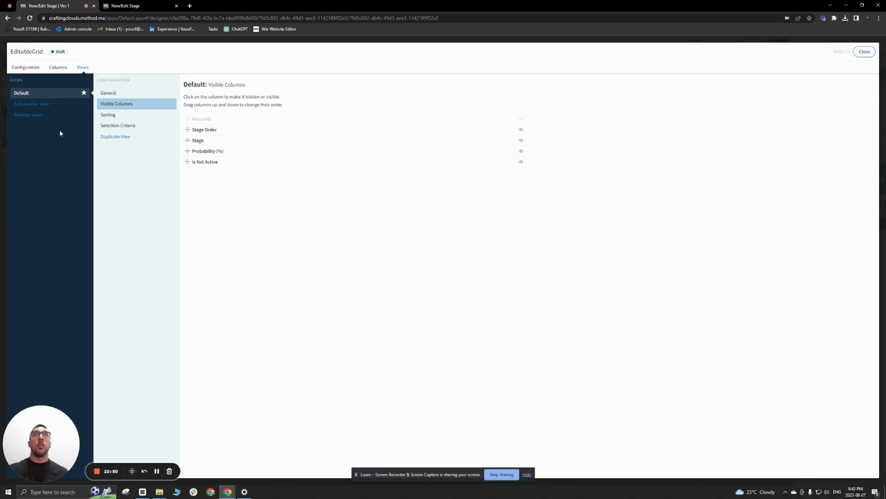
# - Recheck the grid's data configuration and close the grid builder to return to the screen designer
pyautogui.click(25, 68)
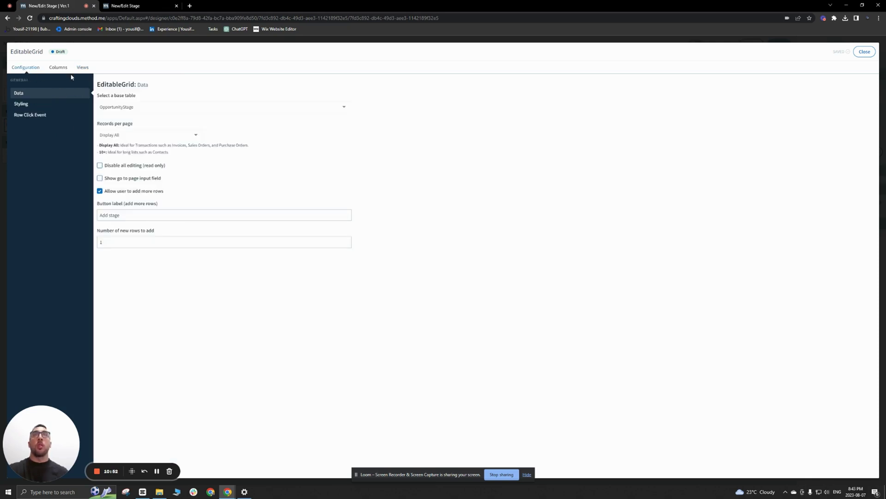
pyautogui.click(82, 68)
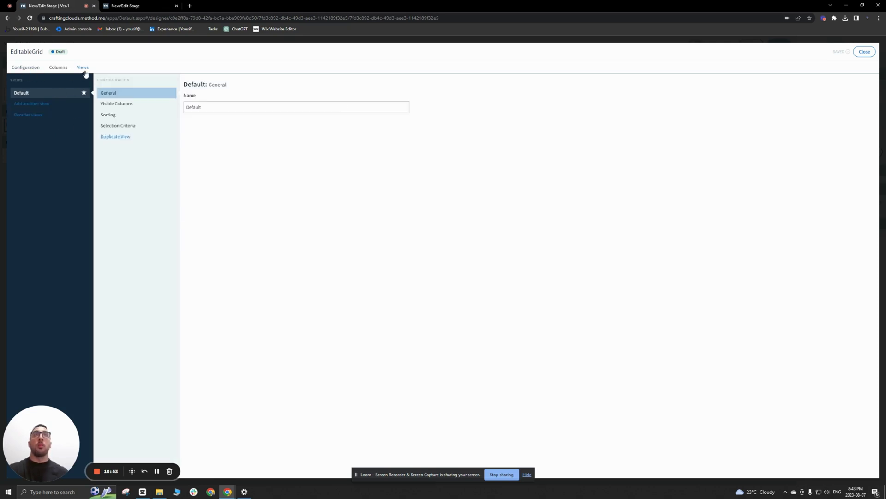
pyautogui.click(24, 68)
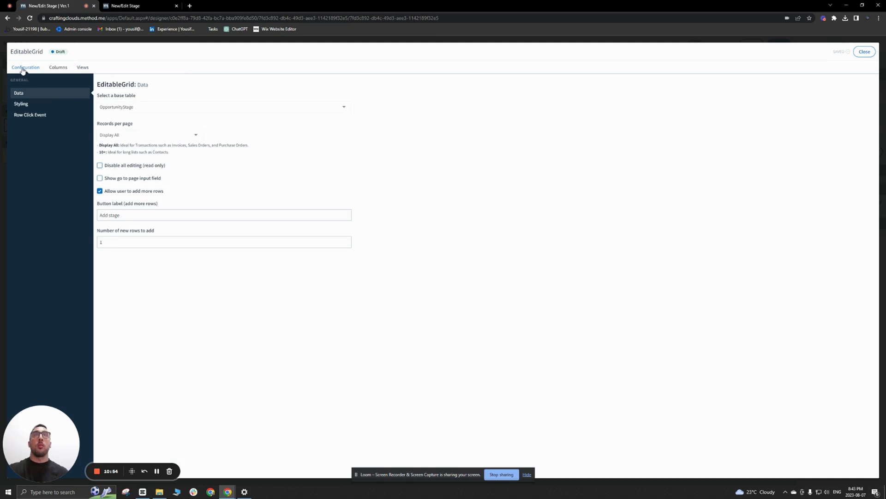
pyautogui.click(864, 52)
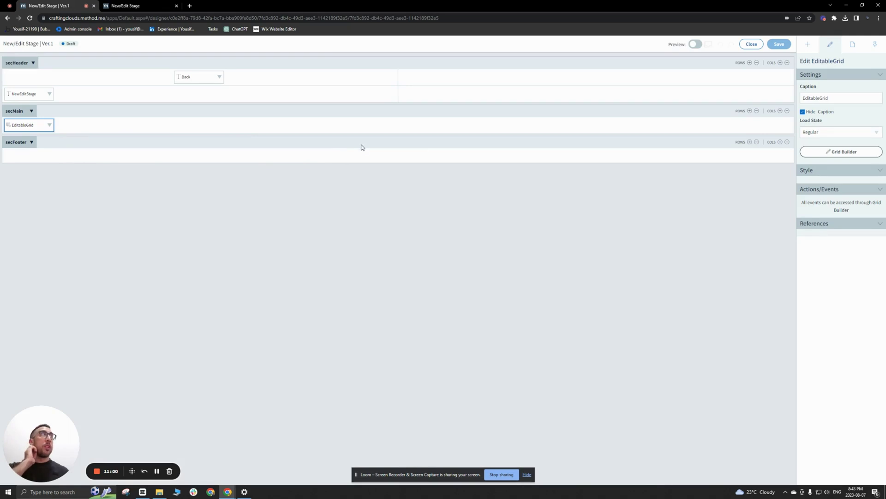
# - Reload the live New/Edit Stage screen and check that its stage rows can be edited
pyautogui.click(134, 6)
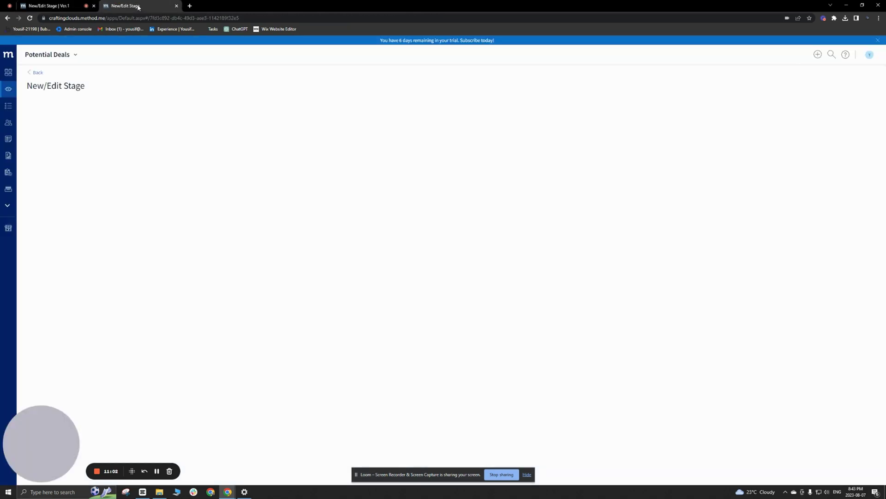
pyautogui.click(30, 18)
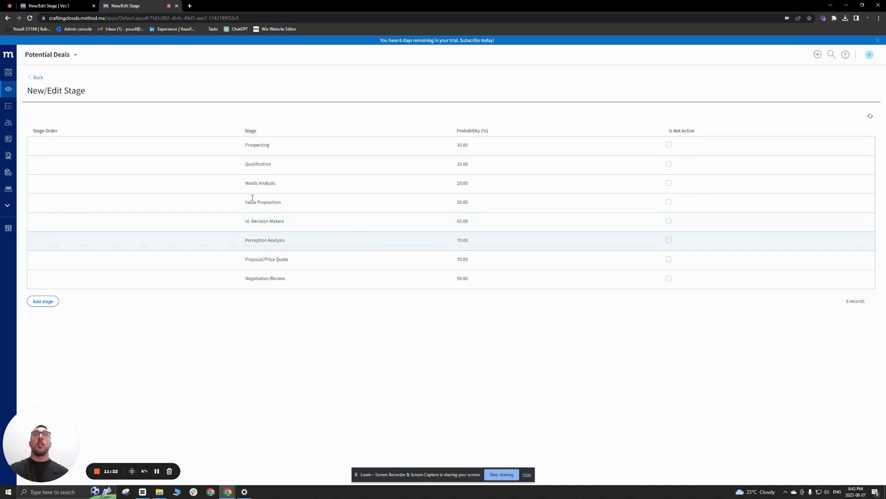
pyautogui.click(104, 148)
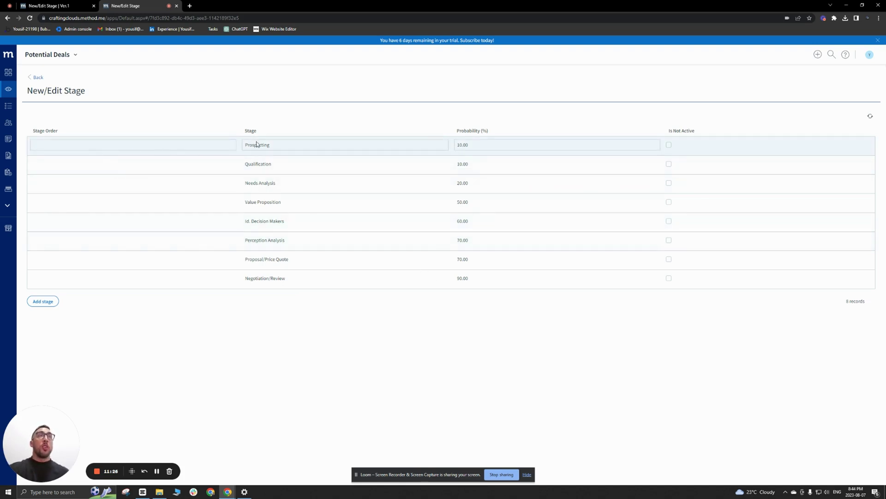
pyautogui.click(264, 278)
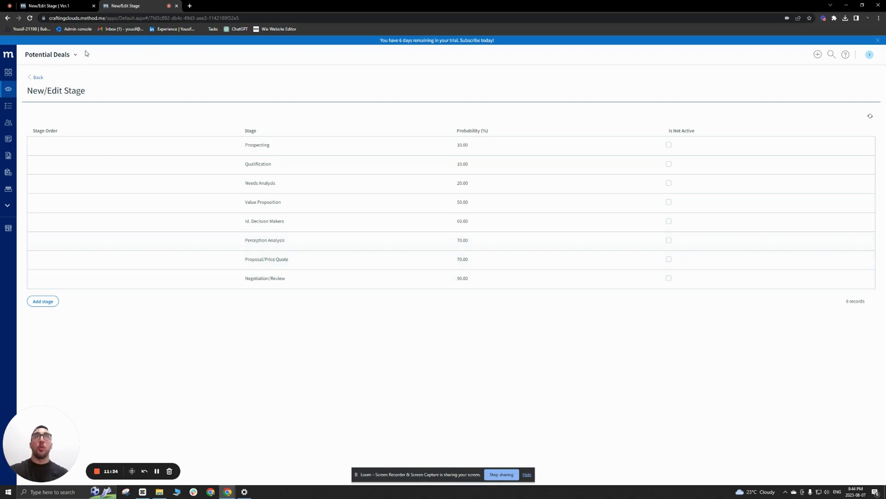
# - In the screen designer, give the secFooter section a 1px solid top border in the Navigation color
pyautogui.click(71, 7)
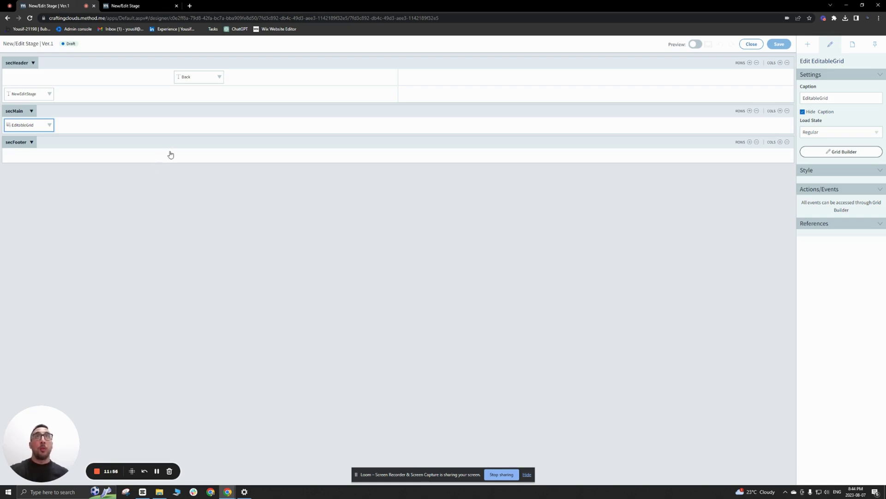
pyautogui.click(494, 145)
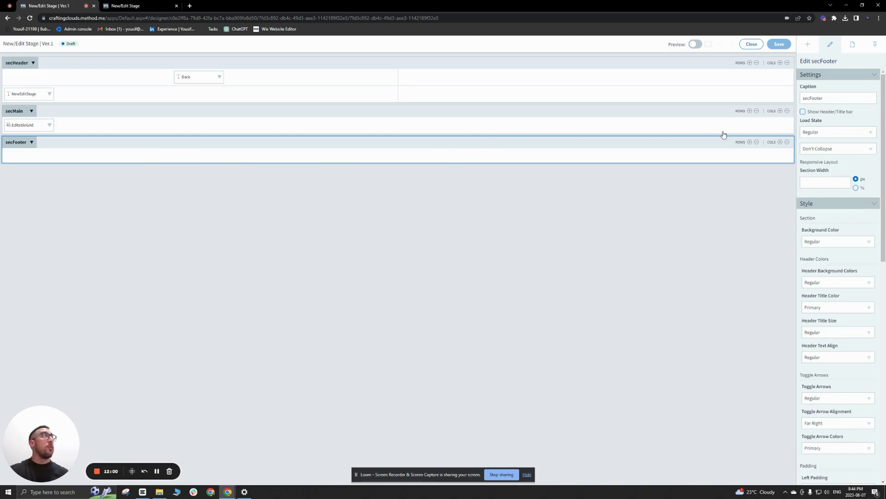
pyautogui.scroll(-7, 830, 326)
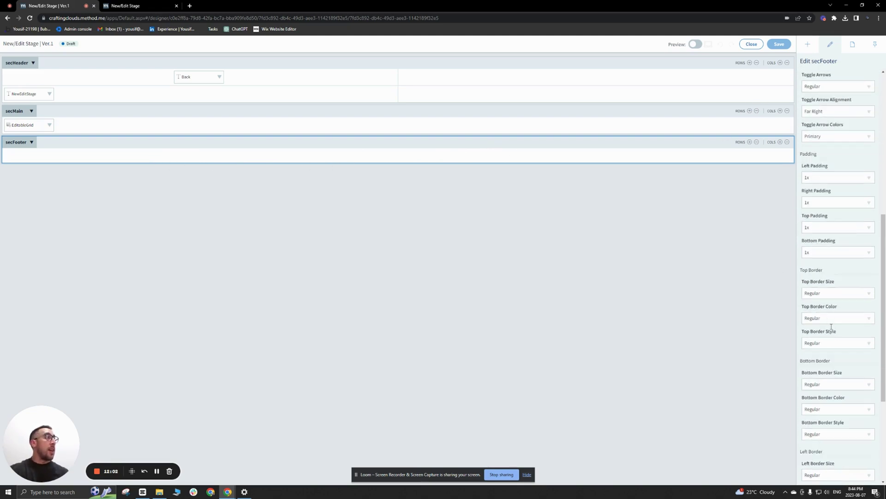
pyautogui.click(852, 298)
pyautogui.click(832, 331)
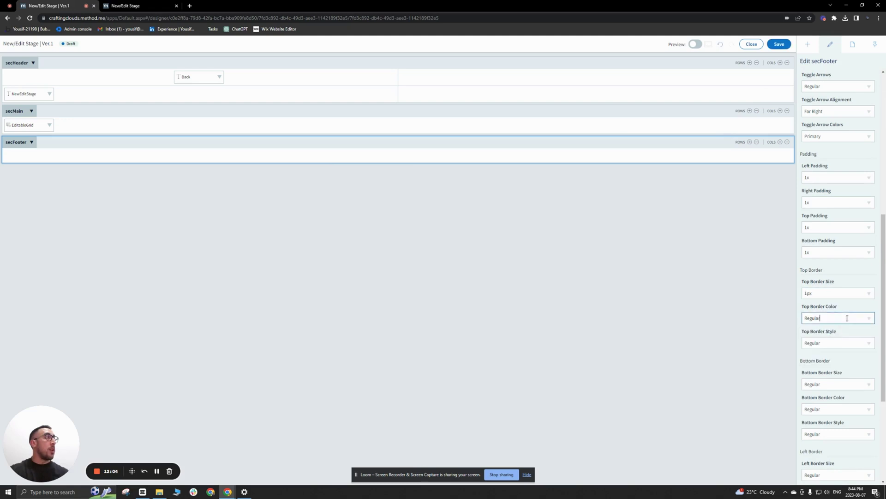
pyautogui.click(847, 317)
pyautogui.click(833, 376)
pyautogui.click(831, 343)
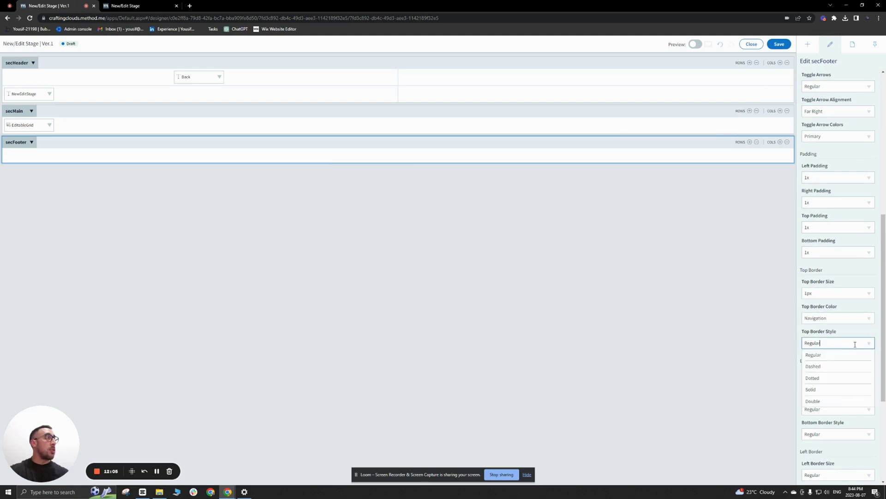
pyautogui.click(830, 384)
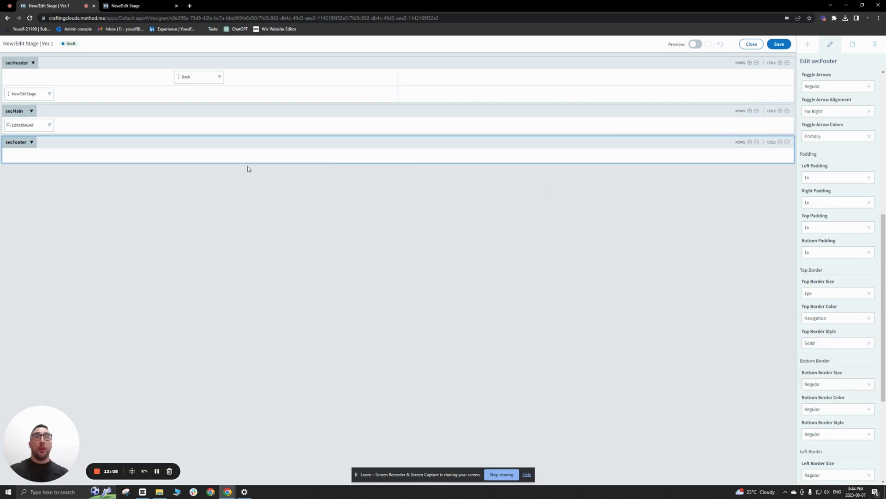
# - Add a button to the secFooter section and set its text to Save & Back
pyautogui.click(808, 44)
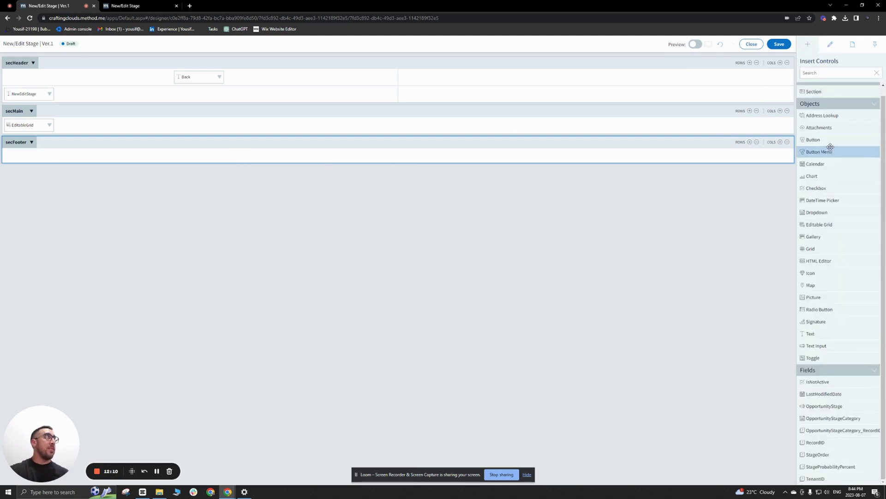
pyautogui.moveTo(830, 147); pyautogui.dragTo(667, 152)
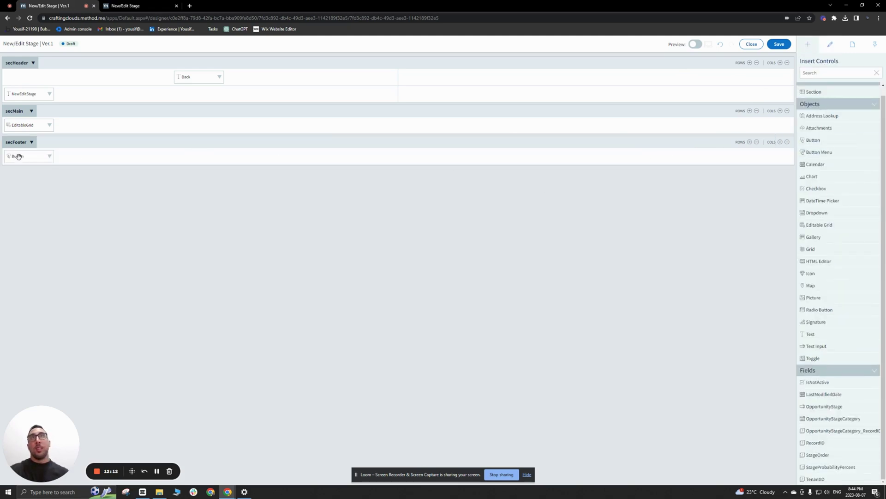
pyautogui.doubleClick(829, 90)
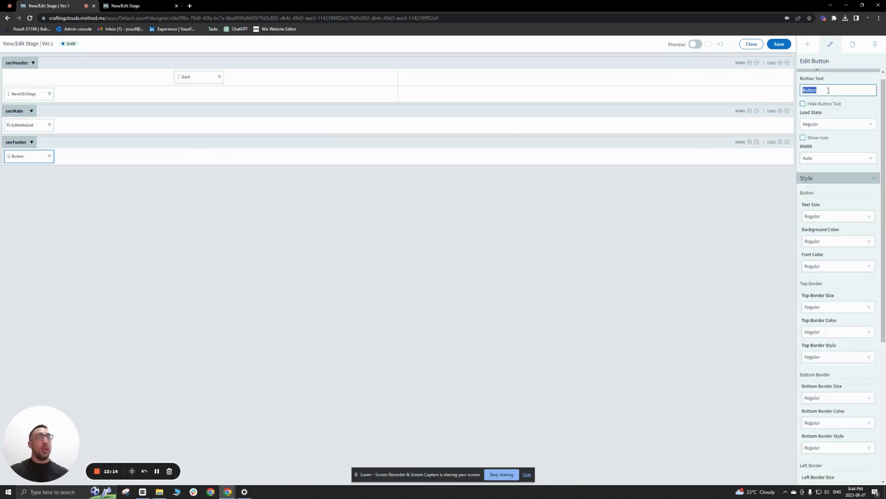
pyautogui.write('Sav')
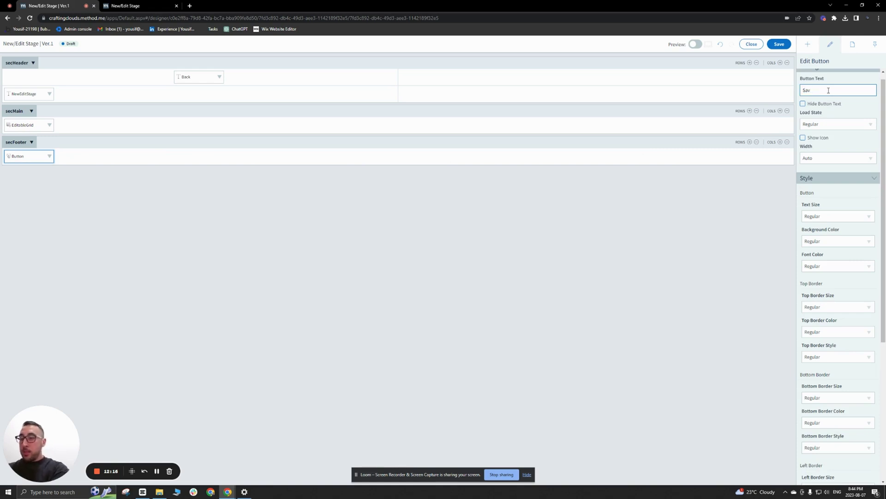
pyautogui.write(' & Back')
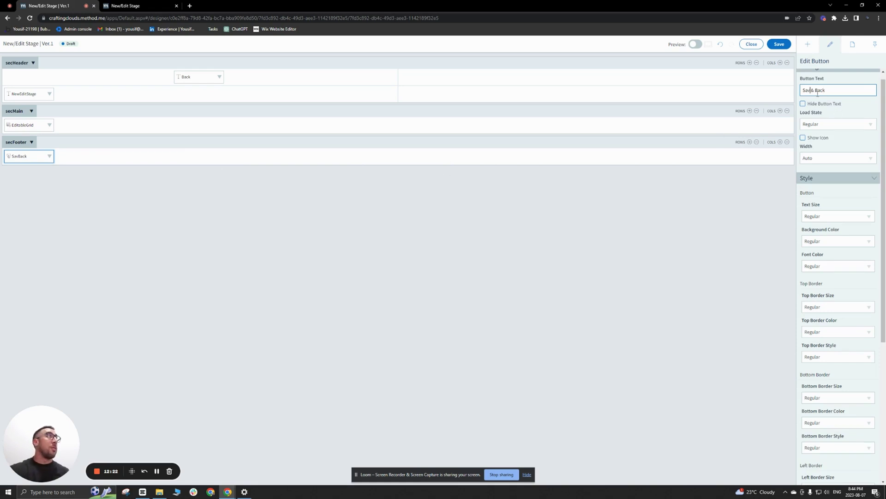
pyautogui.write('e')
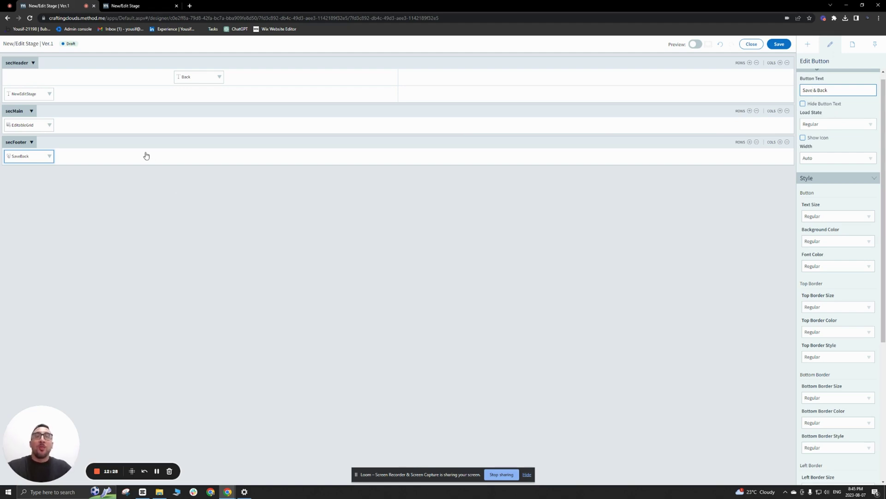
pyautogui.click(126, 145)
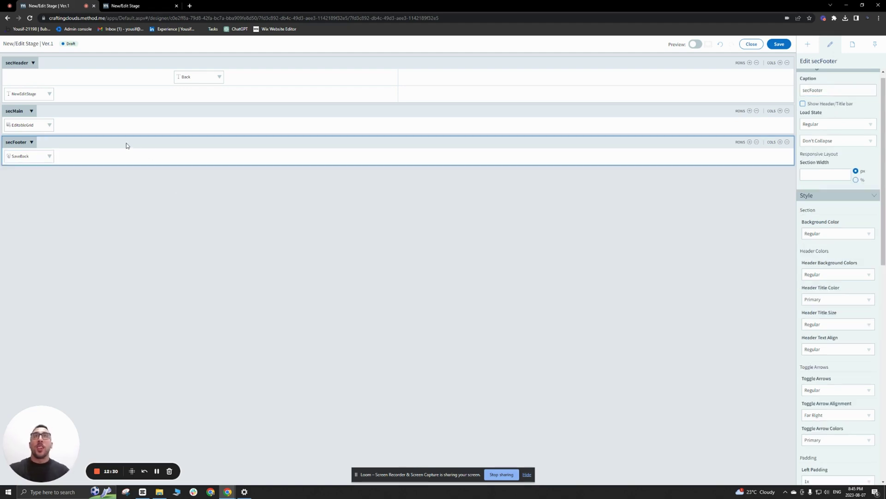
# - Align the content of the secFooter cell to the top right and select its Save & Back button
pyautogui.click(136, 161)
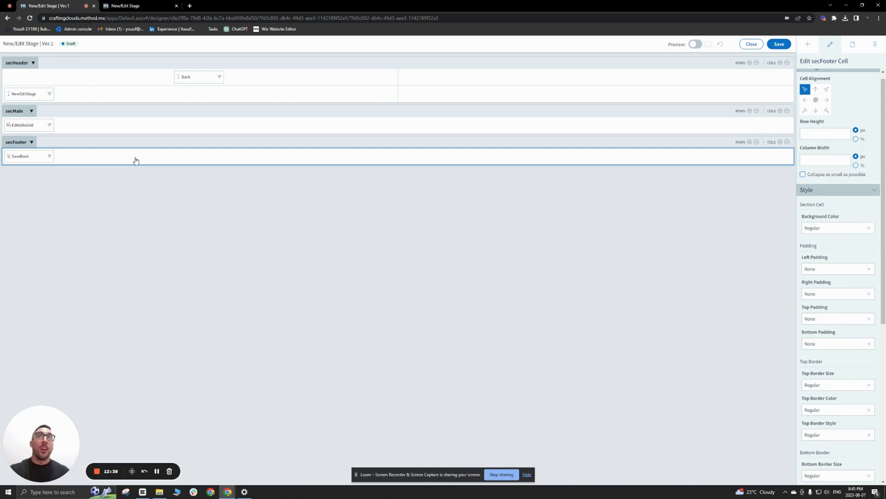
pyautogui.click(826, 89)
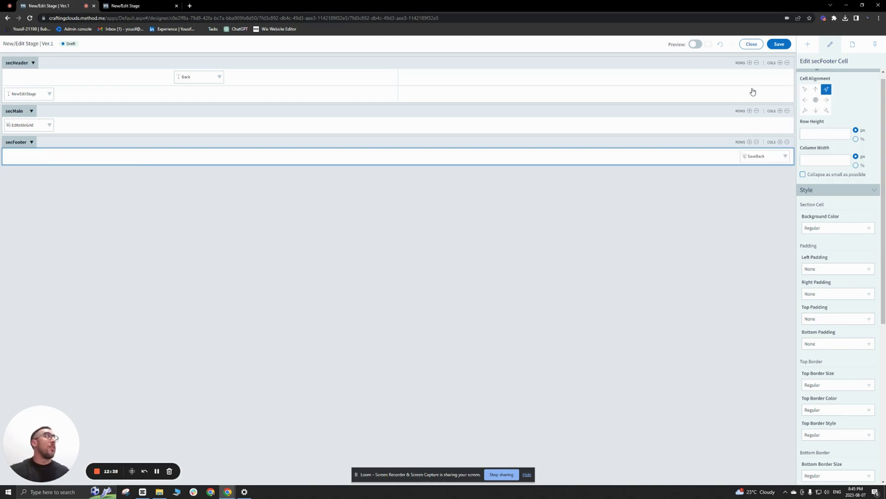
pyautogui.click(759, 156)
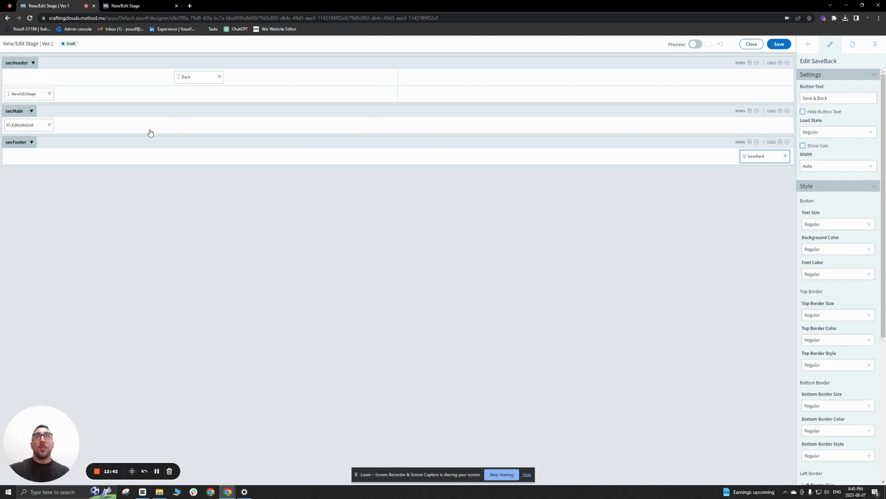
# - Add a Save All action to the click event of the Save & Back button
pyautogui.click(785, 156)
pyautogui.click(775, 169)
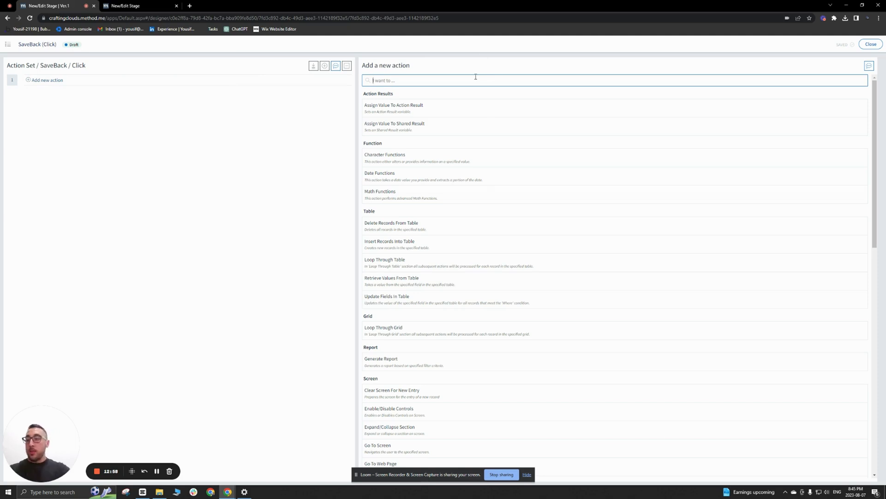
pyautogui.write('go')
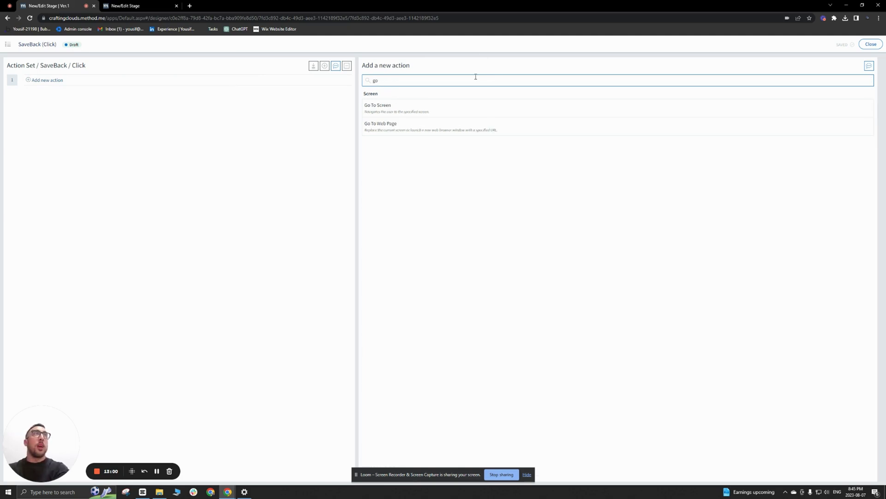
pyautogui.press('BackSpace')
pyautogui.press('BackSpace')
pyautogui.write('save')
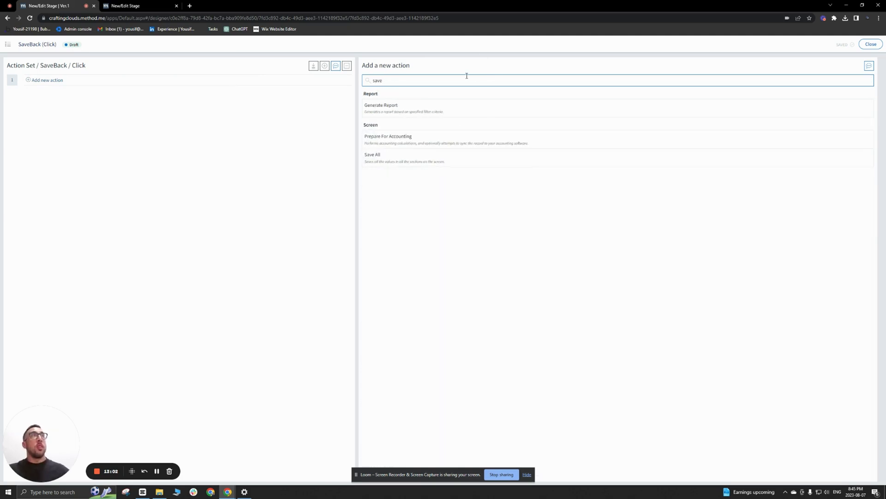
pyautogui.click(400, 161)
# - Add a Go To Screen action navigating to Back (Browser History) with the internal note "go back", and close the action editor
pyautogui.click(50, 91)
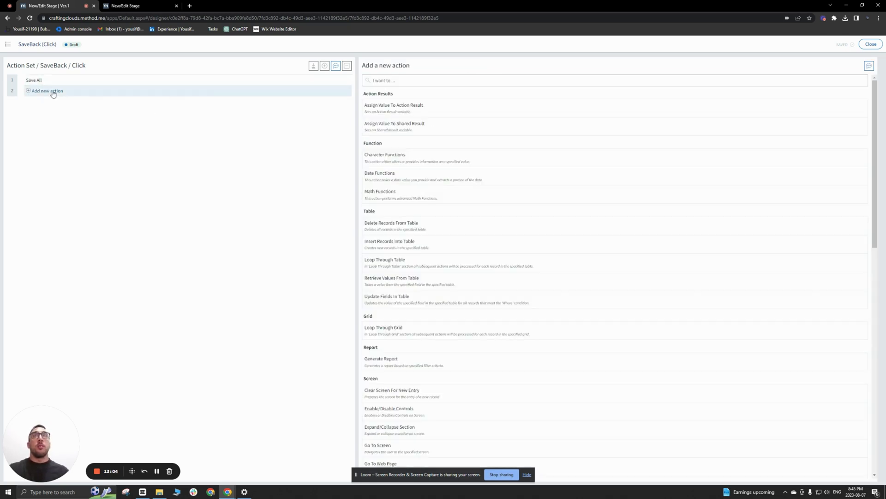
pyautogui.write('save')
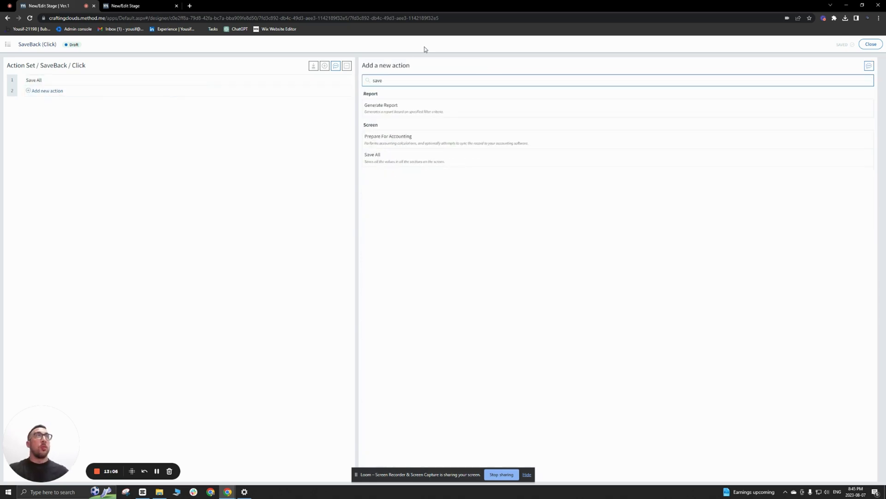
pyautogui.press('BackSpace')
pyautogui.press('BackSpace')
pyautogui.press('BackSpace')
pyautogui.press('BackSpace')
pyautogui.write('go to')
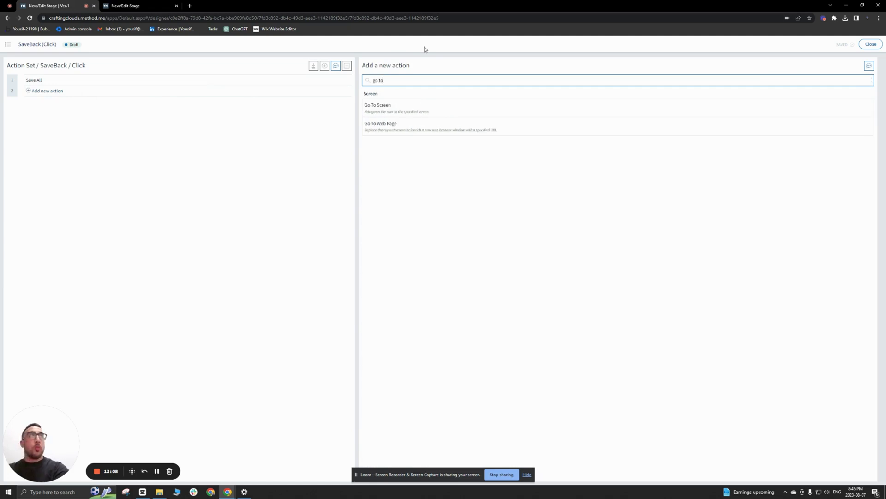
pyautogui.click(396, 108)
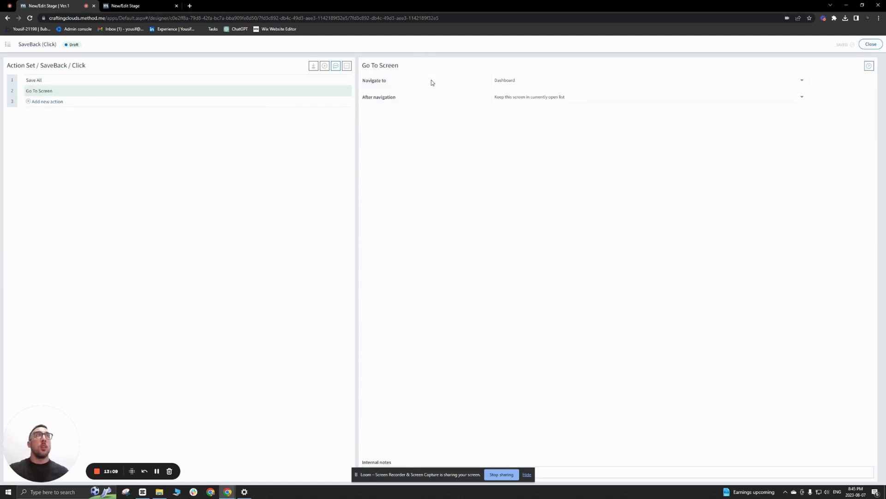
pyautogui.click(494, 81)
pyautogui.click(495, 92)
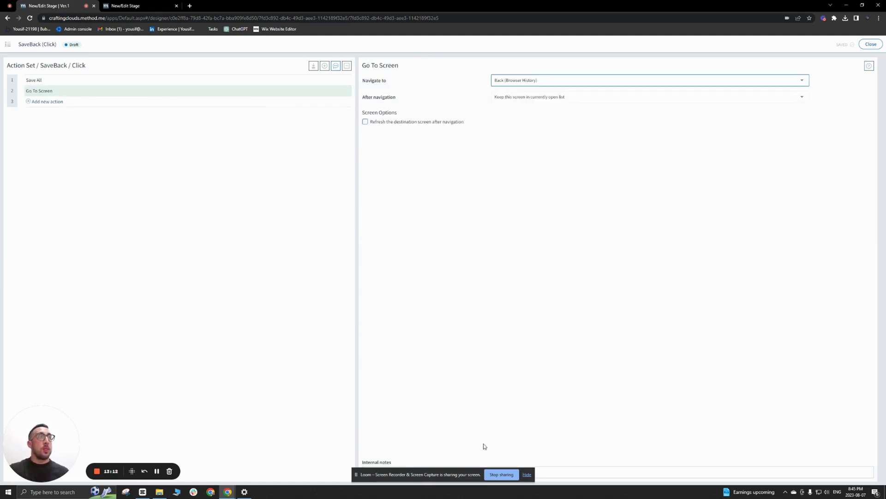
pyautogui.click(585, 471)
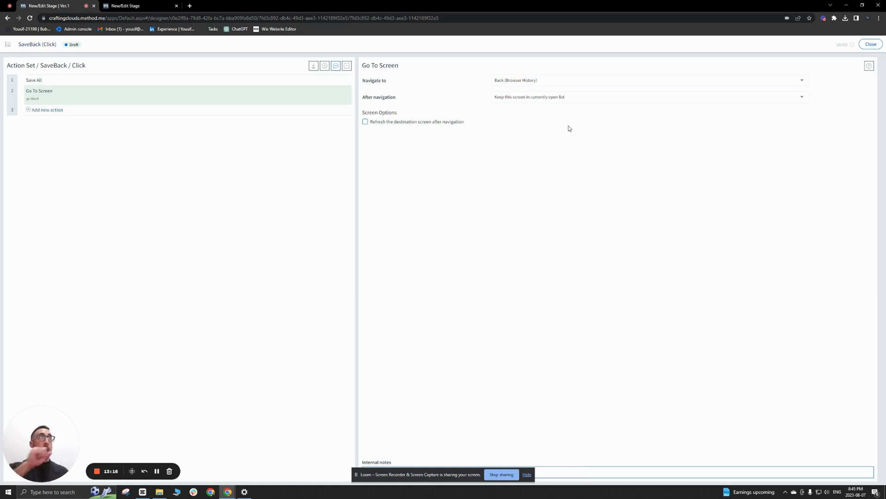
pyautogui.click(872, 45)
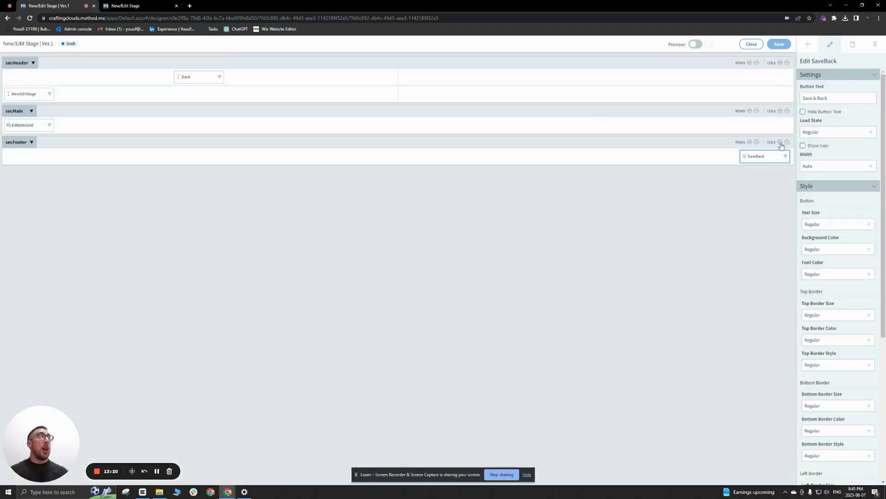
# - Set the Save & Back button's background color to Primary and save the screen
pyautogui.click(868, 249)
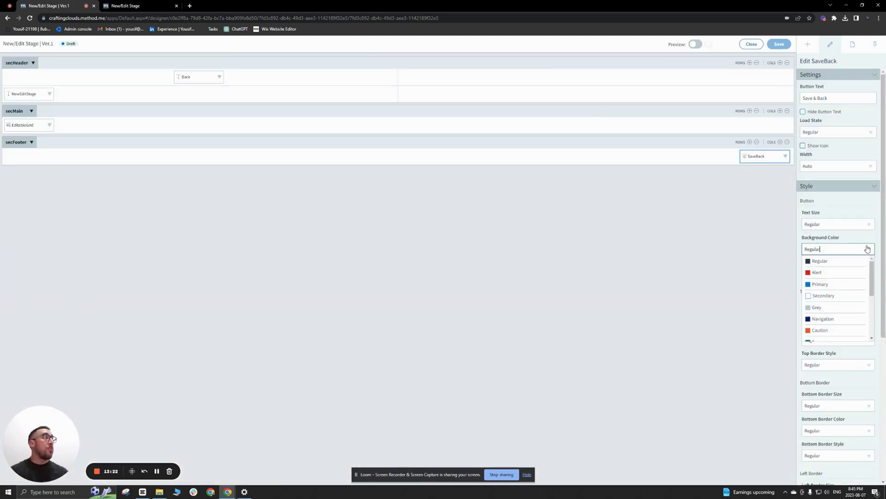
pyautogui.click(826, 285)
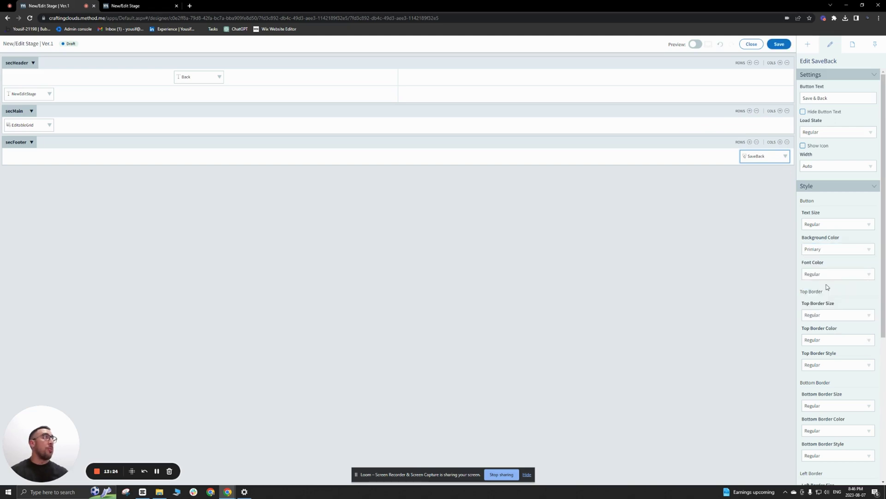
pyautogui.click(770, 46)
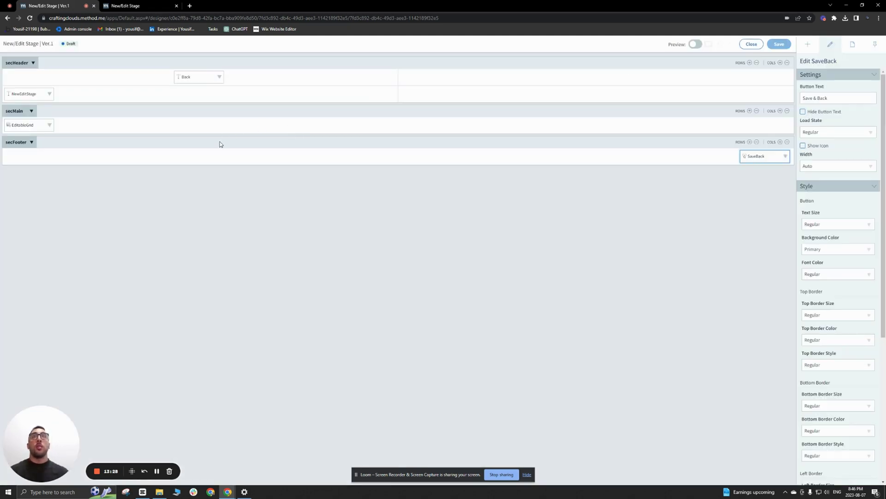
# - Change the editable grid's caption to Stages and save the screen
pyautogui.click(26, 128)
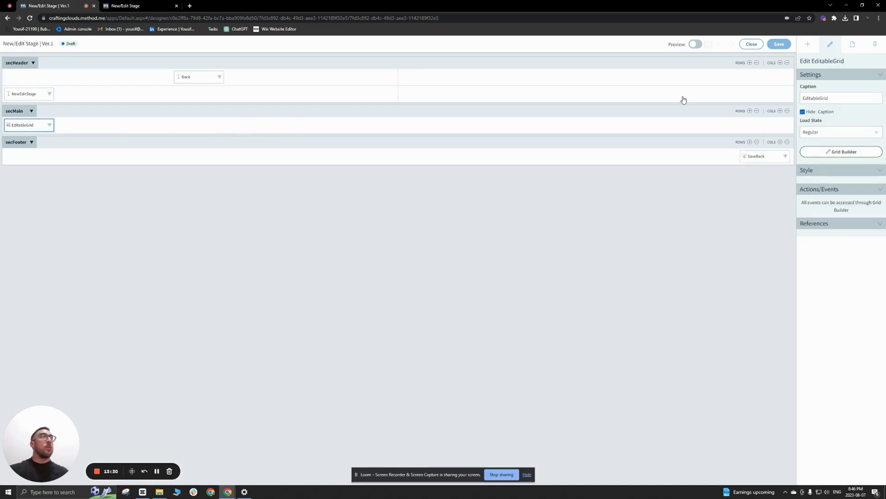
pyautogui.moveTo(843, 97); pyautogui.dragTo(763, 89)
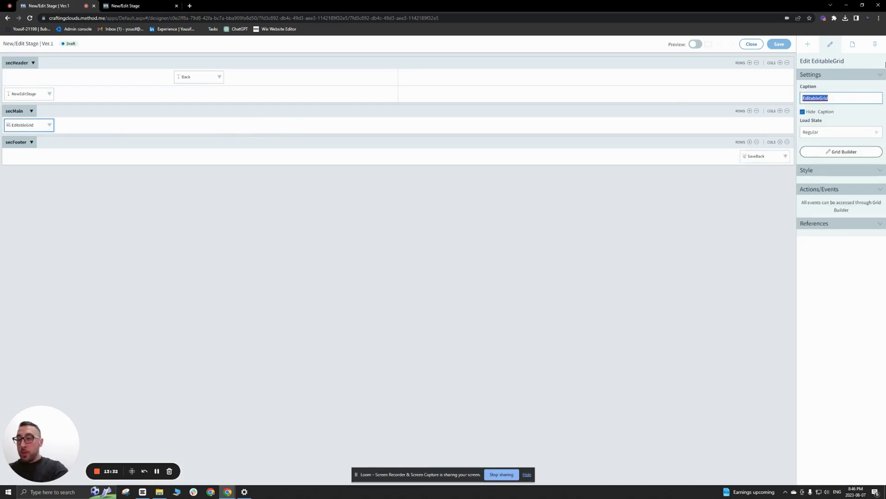
pyautogui.write('Stages')
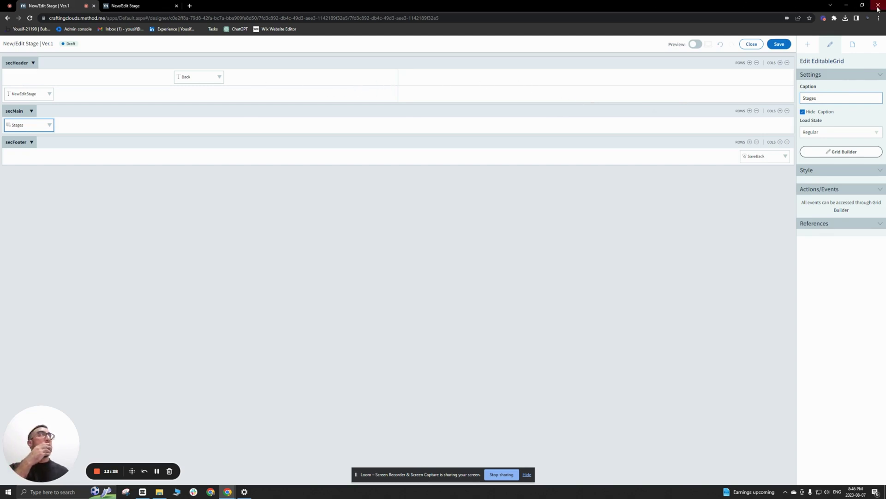
pyautogui.click(778, 44)
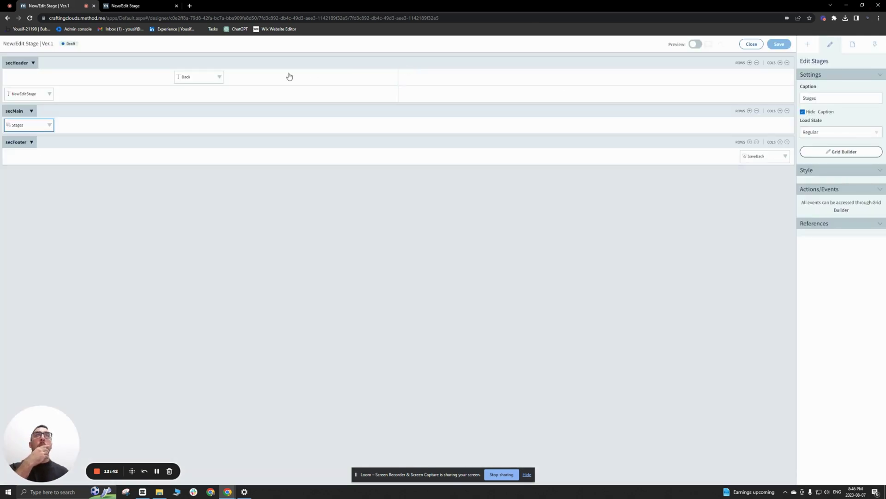
# - Check the click action set of the Back text in secHeader and close the action editor
pyautogui.click(220, 78)
pyautogui.click(212, 90)
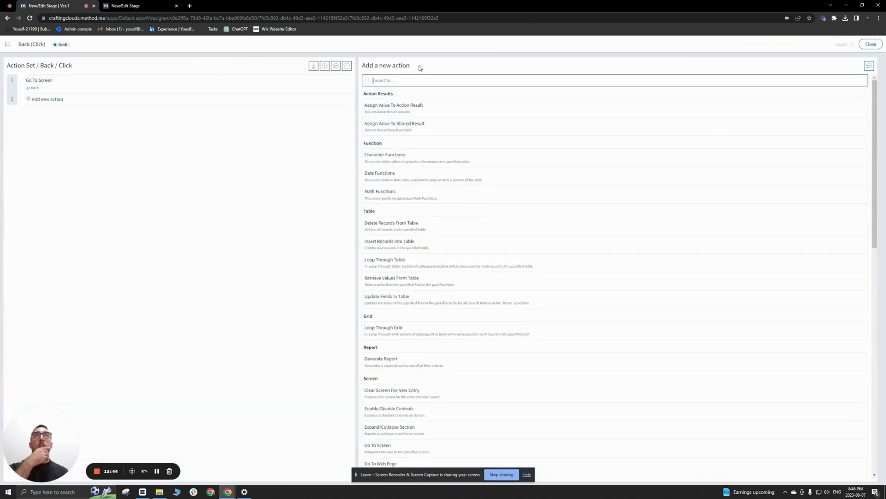
pyautogui.click(871, 44)
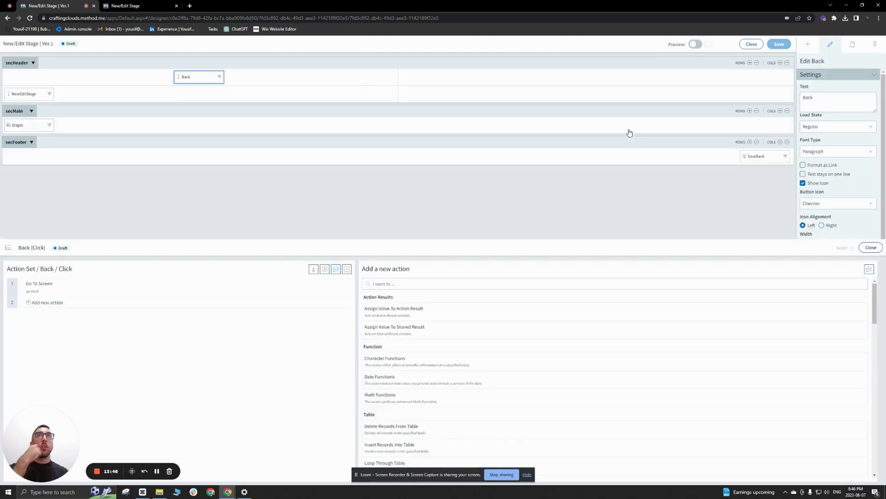
# - Reload the live New/Edit Stage screen to review the footer, and close the screen designer's browser tab
pyautogui.click(154, 5)
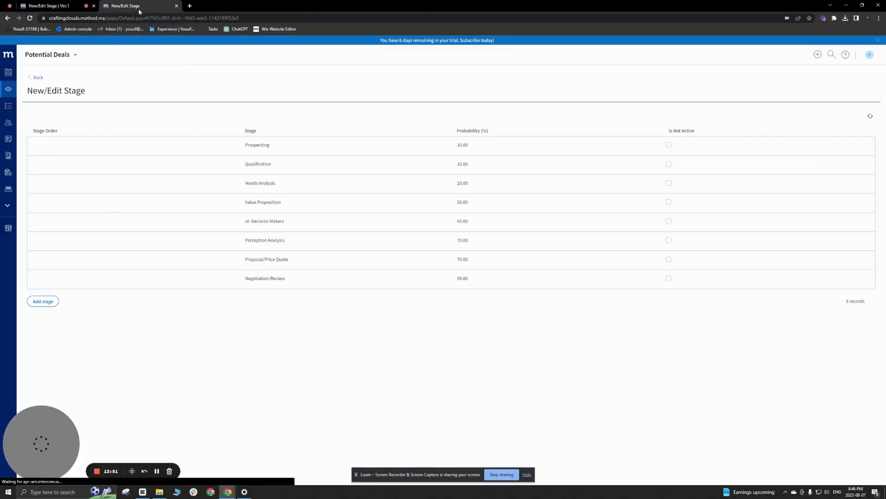
pyautogui.click(29, 19)
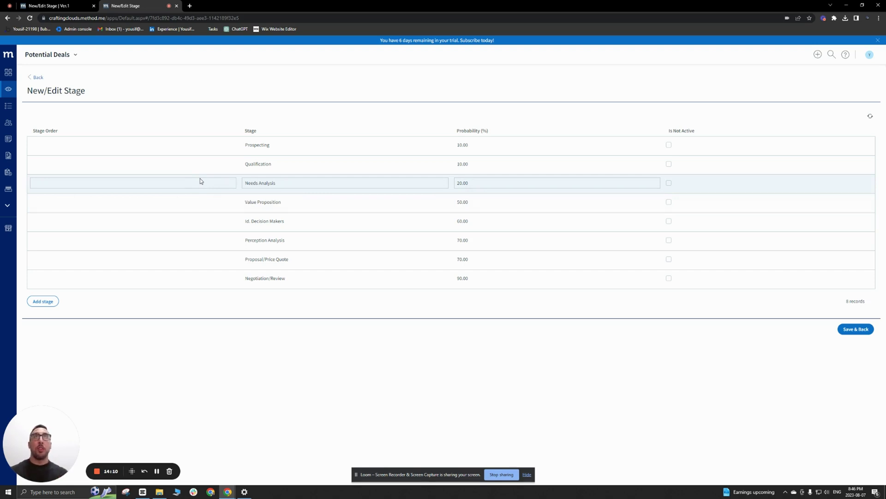
pyautogui.click(94, 6)
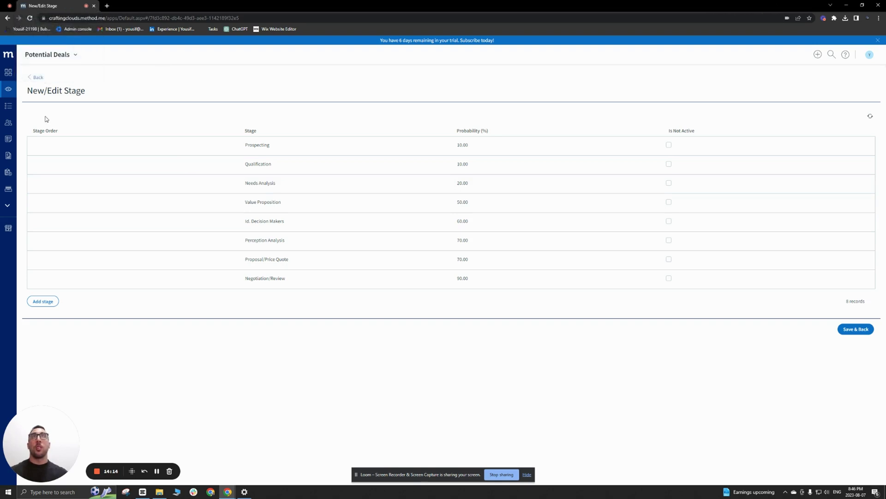
# - Start a new potential deal and open the New/Edit Stage screen from its Stage field
pyautogui.click(9, 90)
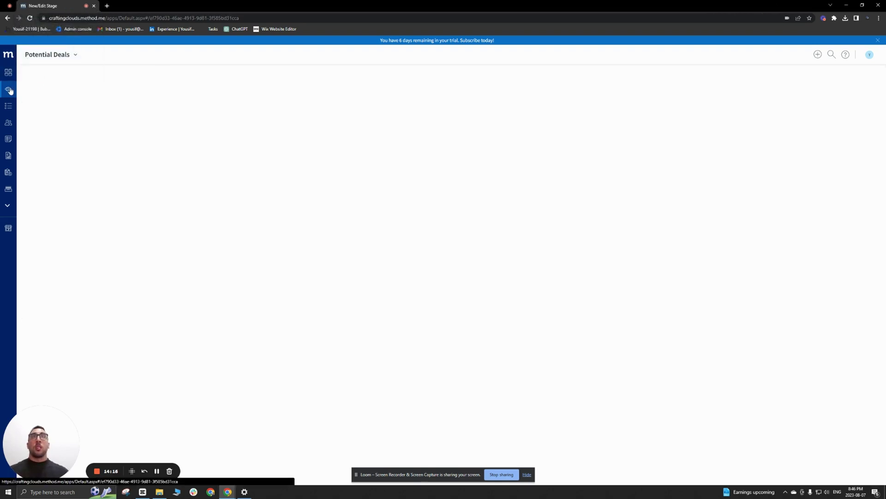
pyautogui.click(859, 77)
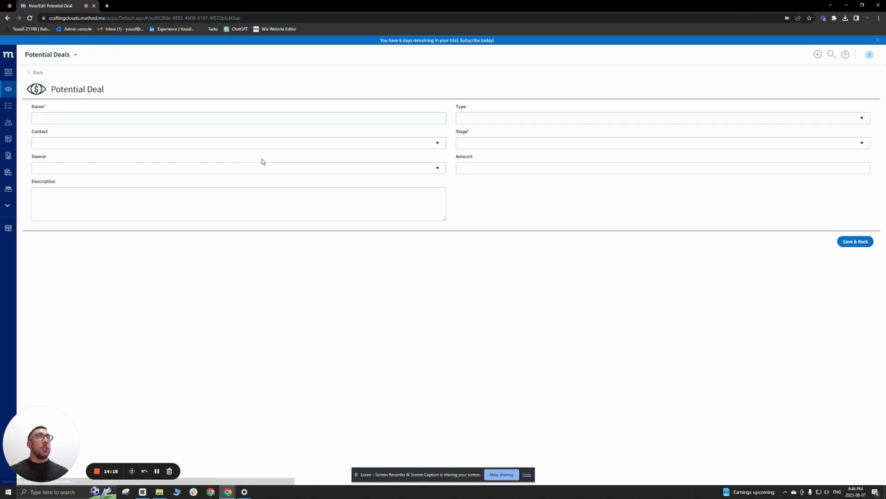
pyautogui.click(855, 143)
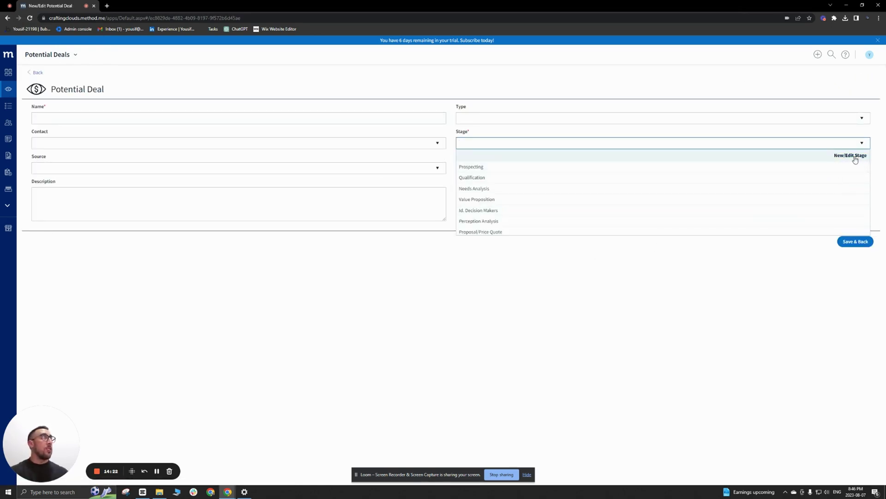
pyautogui.click(856, 156)
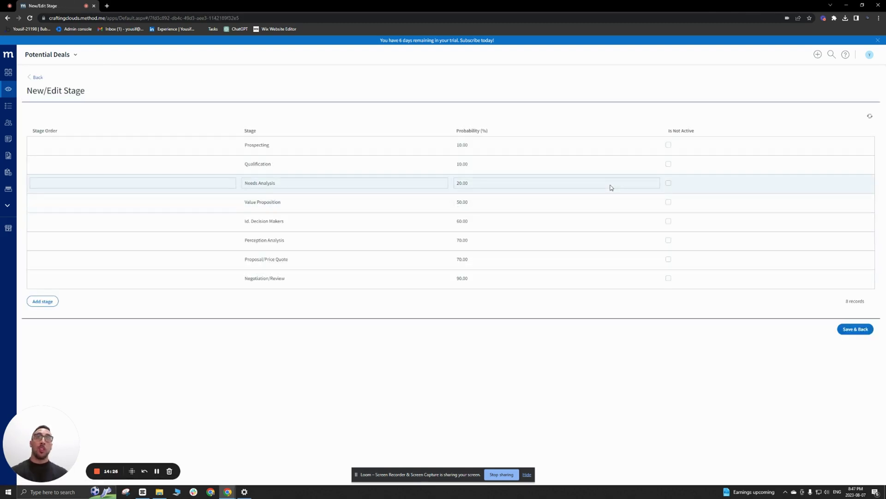
# - Add seven blank stage rows to the end of the Stages grid
pyautogui.click(45, 302)
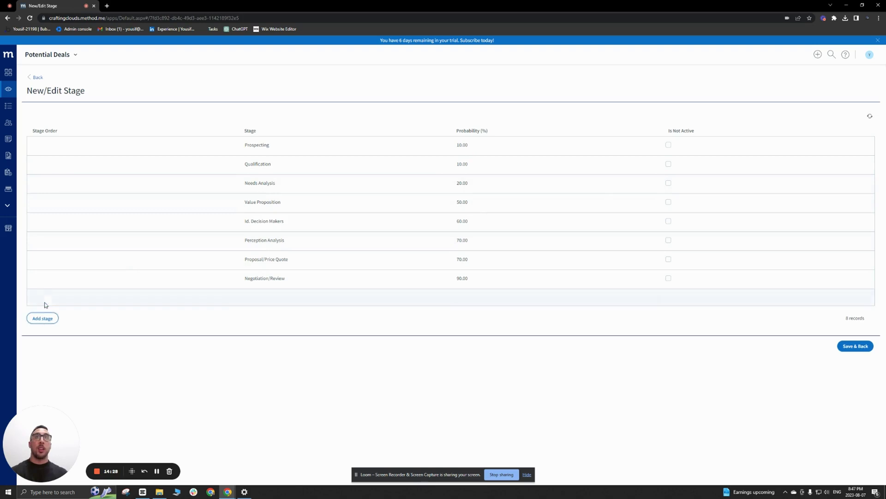
pyautogui.click(46, 336)
pyautogui.click(46, 353)
pyautogui.click(46, 370)
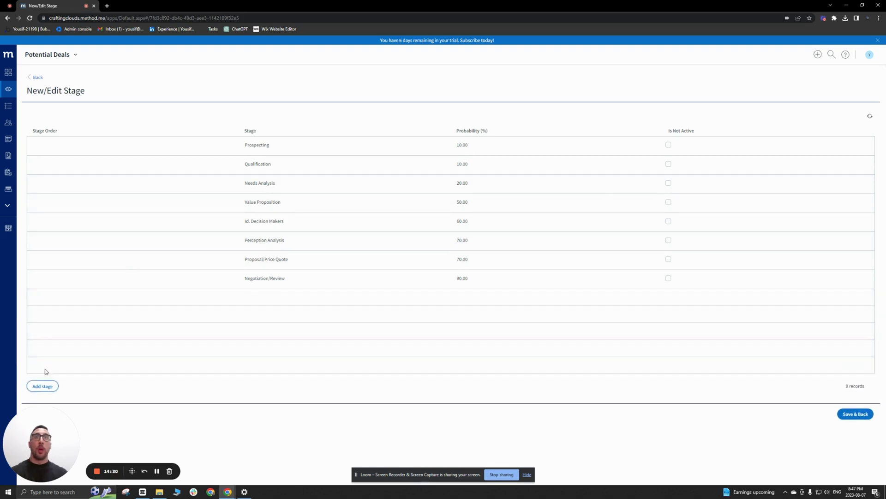
pyautogui.click(44, 389)
pyautogui.click(45, 405)
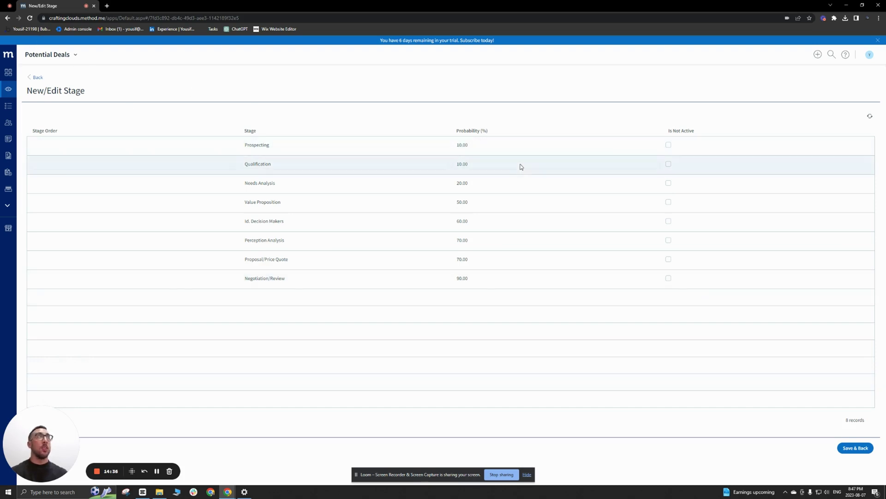
# - Mark all eight existing stages, from Prospecting through Negotiation/Review, as not active in the Stages grid
pyautogui.click(121, 146)
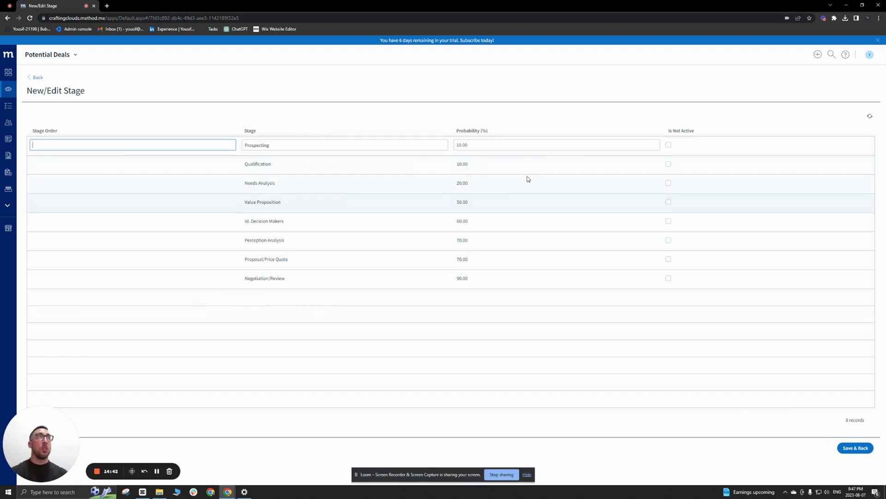
pyautogui.click(669, 145)
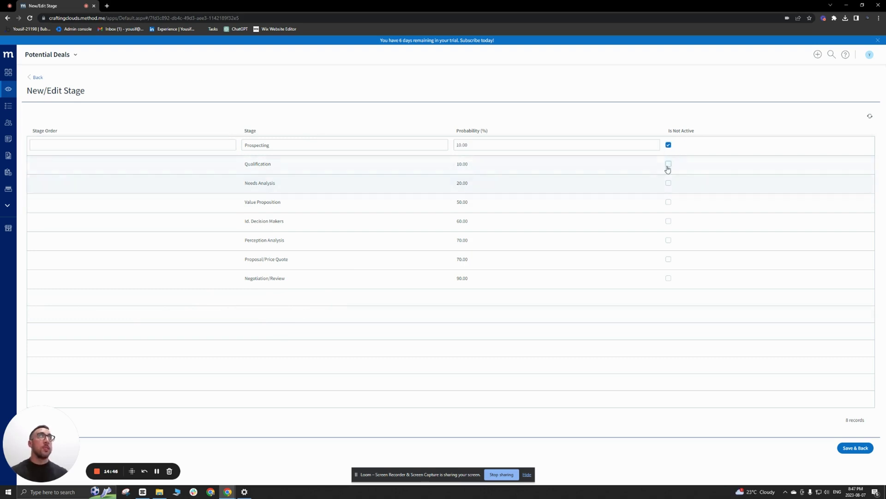
pyautogui.click(668, 164)
pyautogui.click(668, 184)
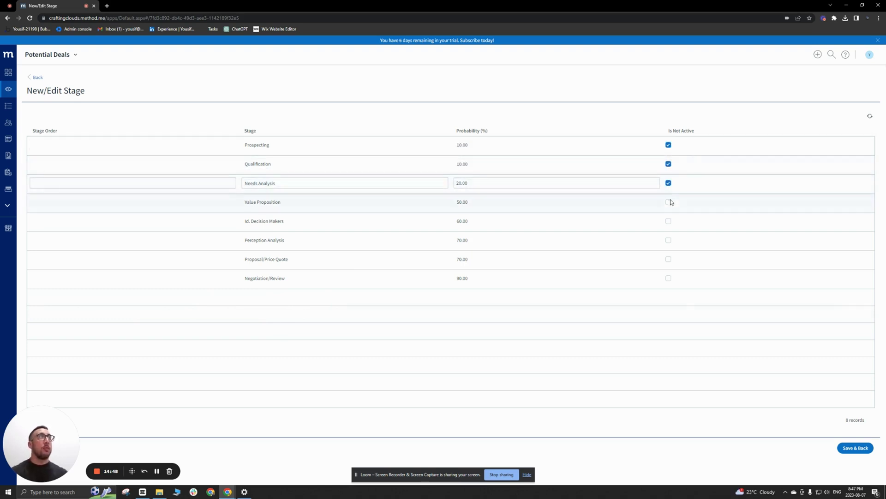
pyautogui.click(668, 203)
pyautogui.click(669, 222)
pyautogui.click(669, 240)
pyautogui.click(669, 259)
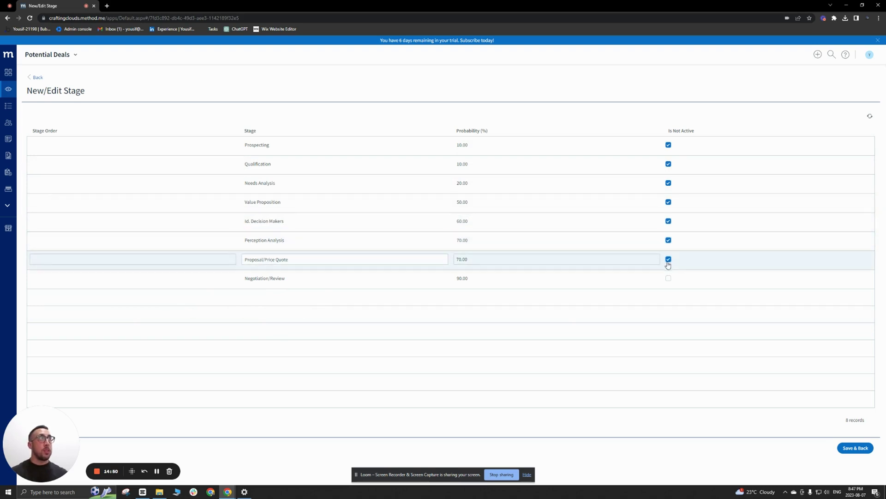
pyautogui.click(669, 278)
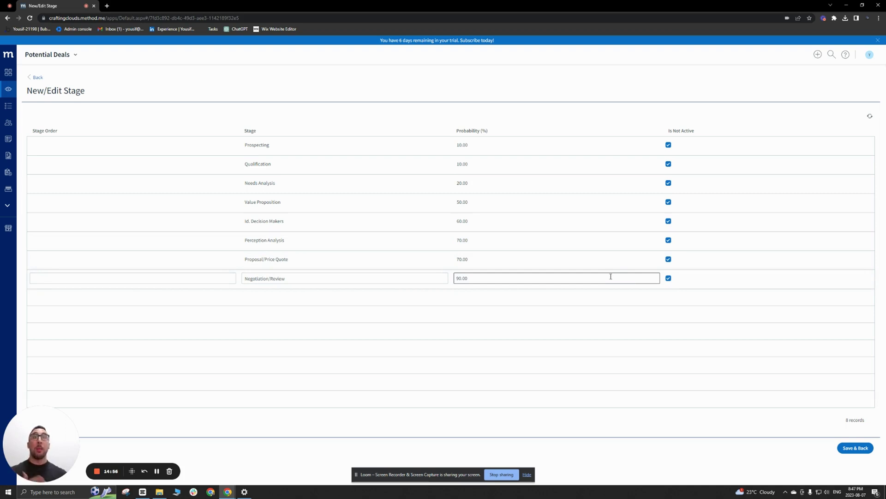
# - Enter a new stage named Initial Outreach with a probability of 0 in the first blank row
pyautogui.click(274, 296)
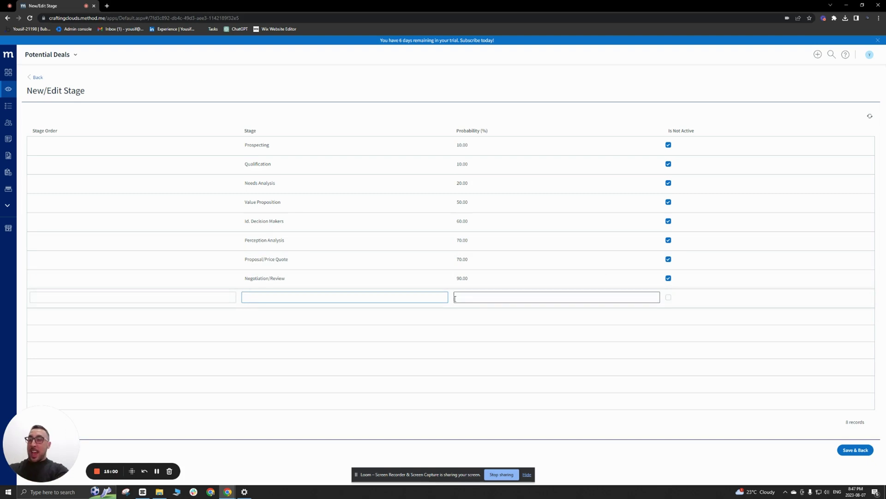
pyautogui.write('I')
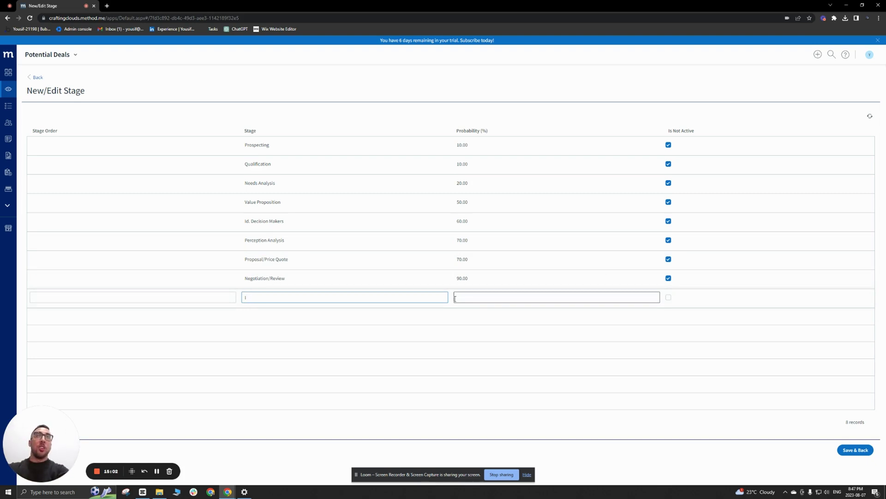
pyautogui.write('nitial Outre')
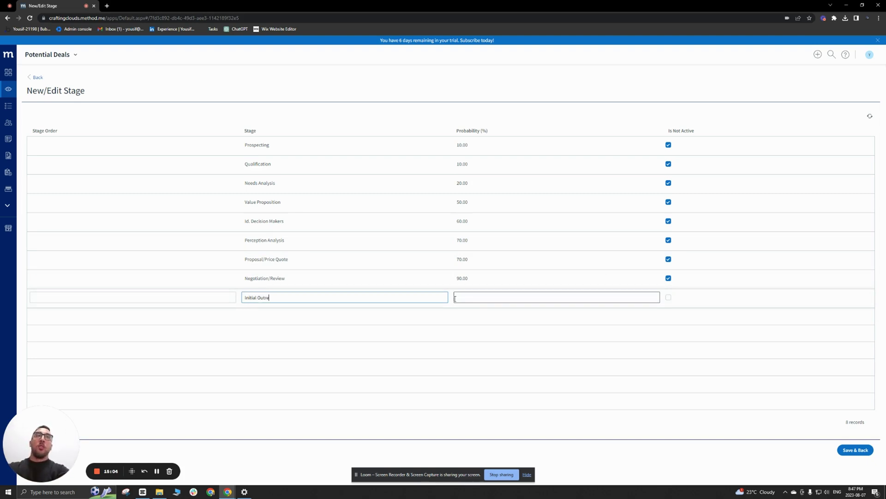
pyautogui.write('ach')
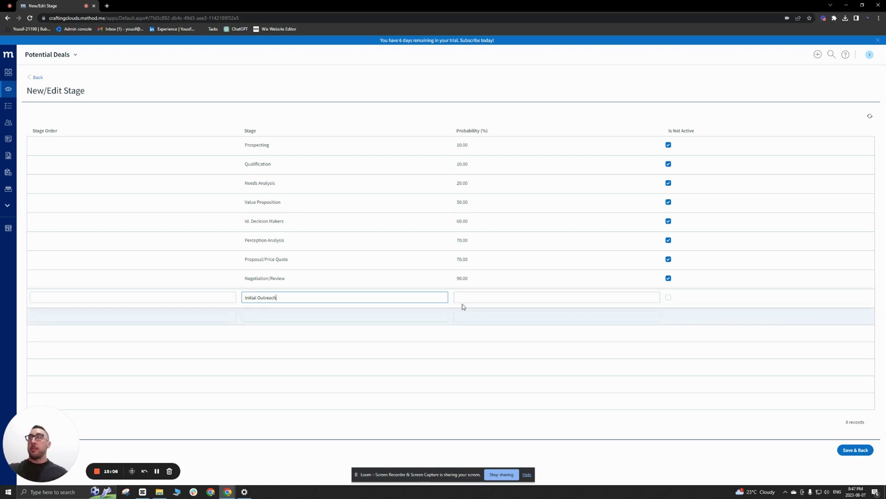
pyautogui.click(515, 297)
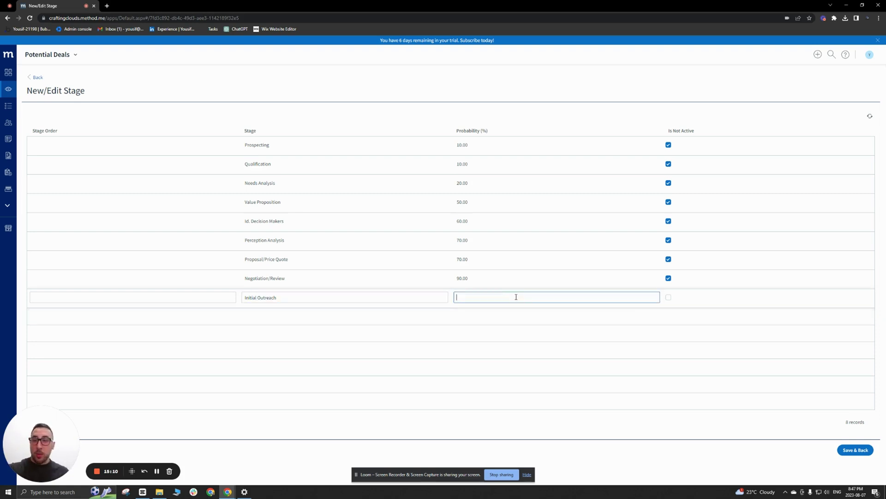
pyautogui.write('0')
# - Enter a new stage named In Discussion with a probability of 15 in the row below Initial Outreach
pyautogui.click(446, 331)
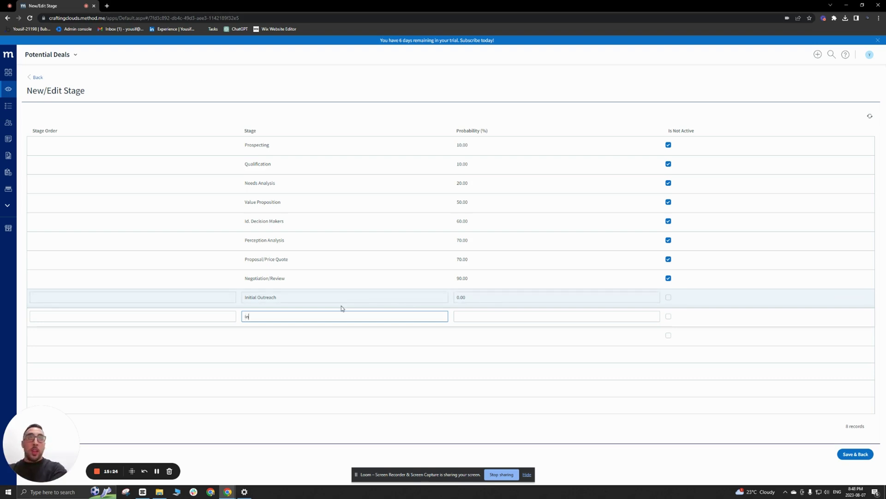
pyautogui.write('Discuss')
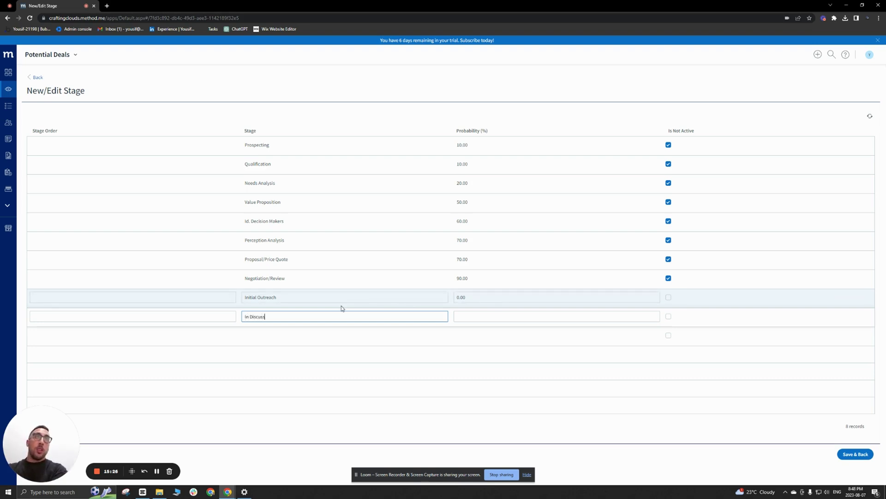
pyautogui.write('ion')
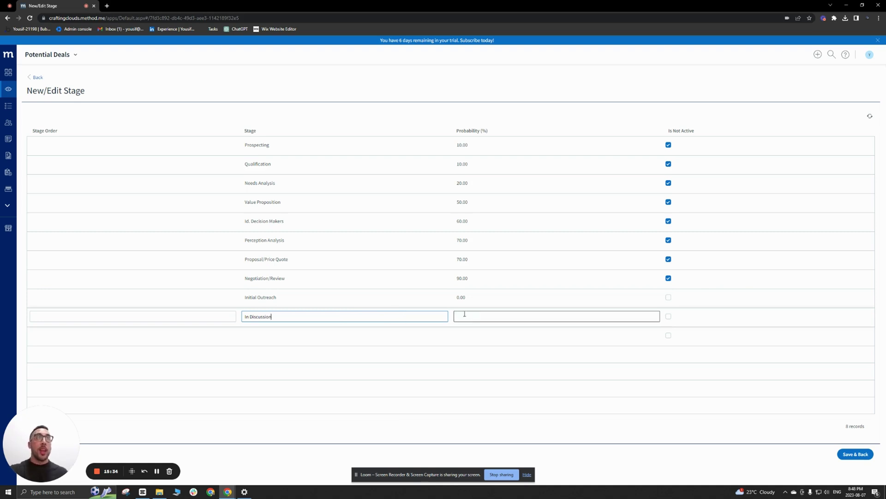
pyautogui.click(481, 315)
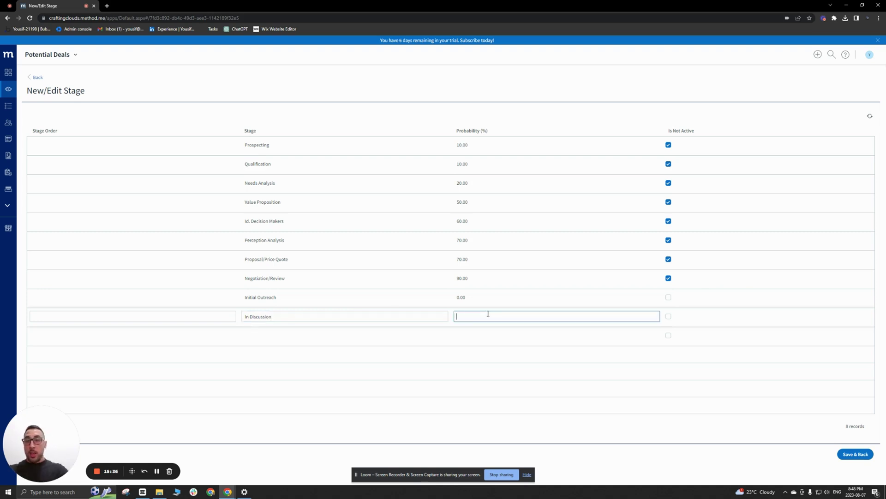
pyautogui.write('15')
pyautogui.click(480, 336)
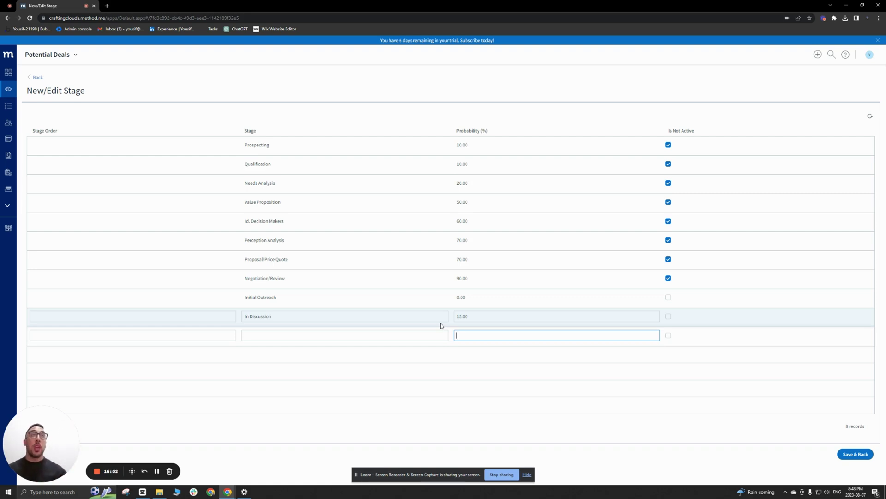
pyautogui.click(482, 318)
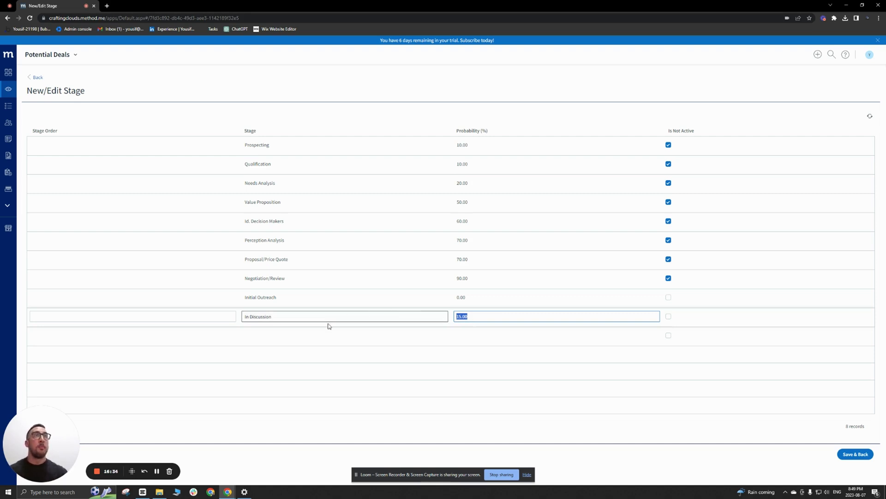
# - Enter a new stage named Negotiation with a probability of 50 in the row below In Discussion
pyautogui.click(277, 336)
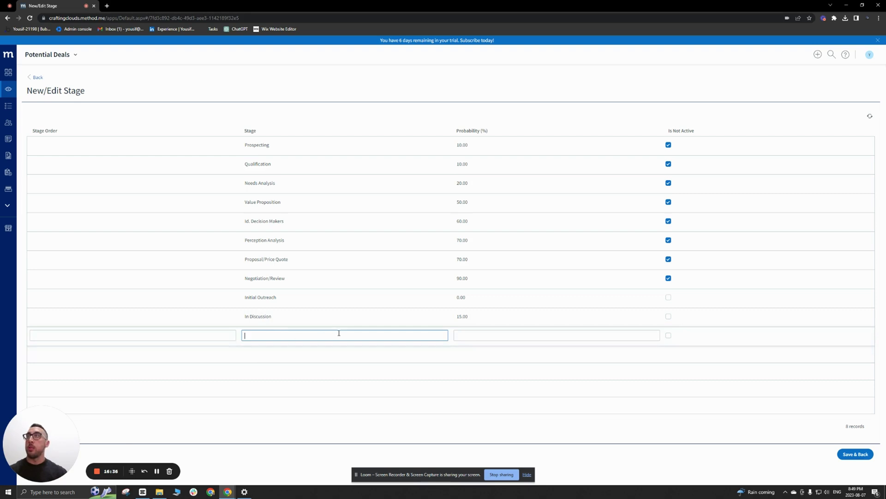
pyautogui.write('Negotiation')
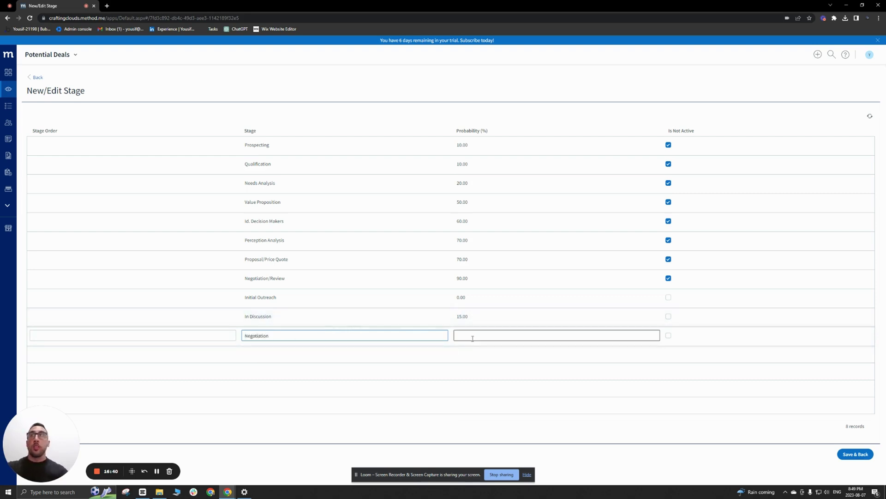
pyautogui.click(531, 334)
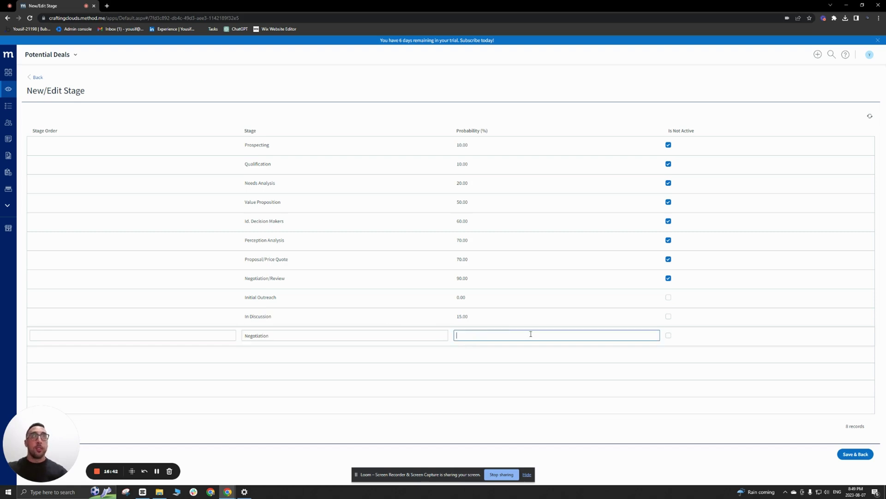
pyautogui.write('50')
pyautogui.press('Return')
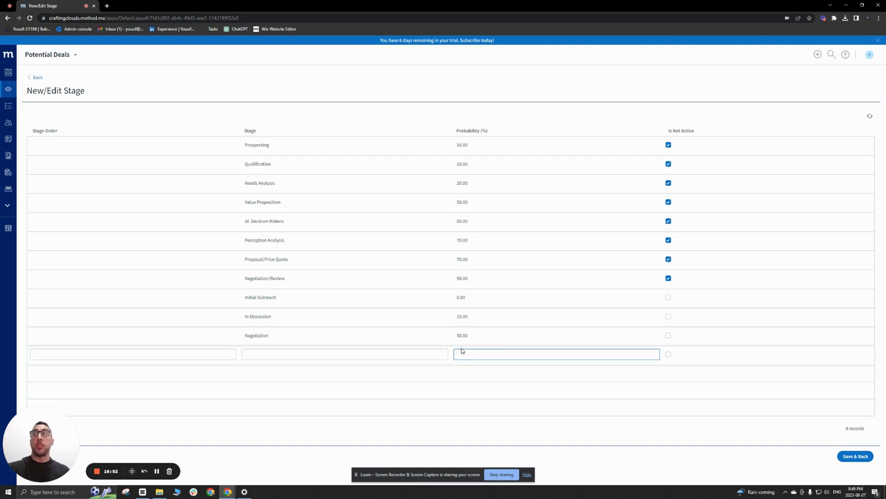
# - Enter a new stage named Closed Won with a probability of 100 in the row below Negotiation
pyautogui.click(363, 356)
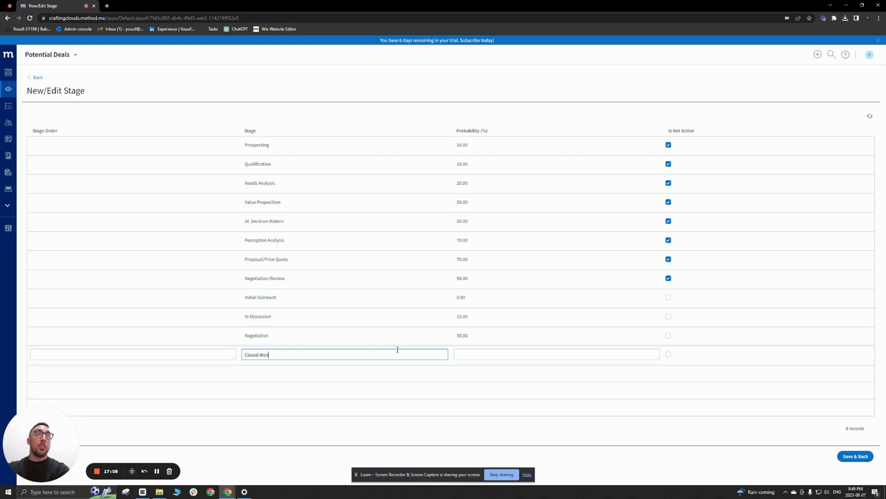
pyautogui.press('Tab')
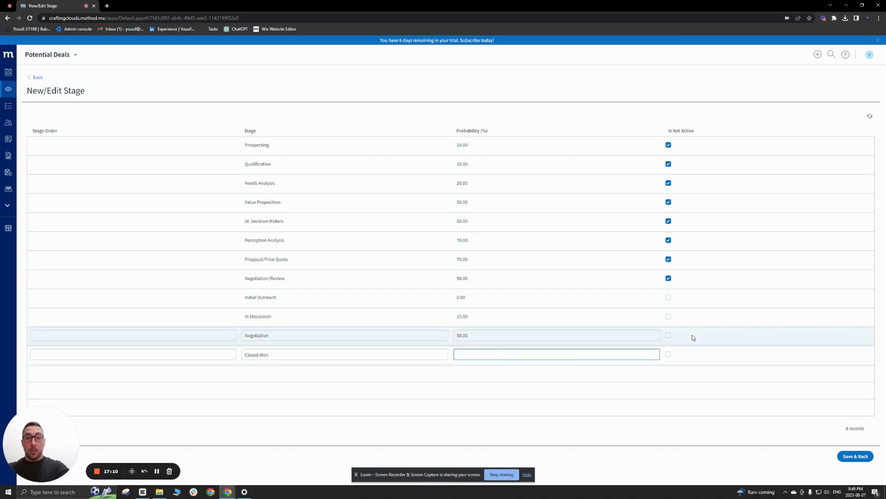
pyautogui.write('100')
pyautogui.press('Return')
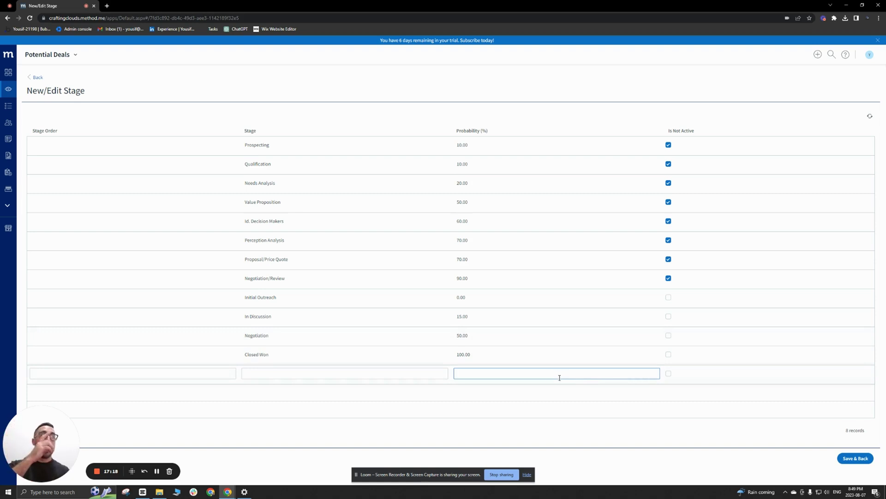
# - Enter a new stage named Closed Lost with a probability of 0 in the row below Closed Won
pyautogui.click(415, 372)
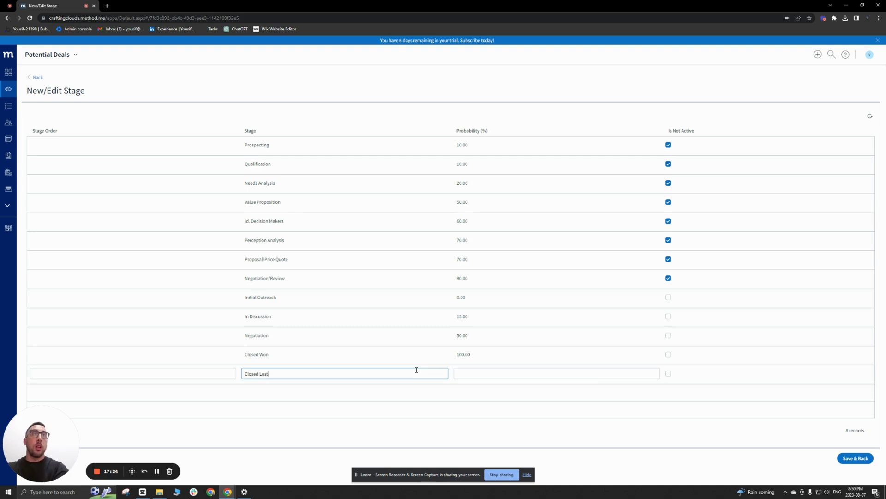
pyautogui.click(502, 369)
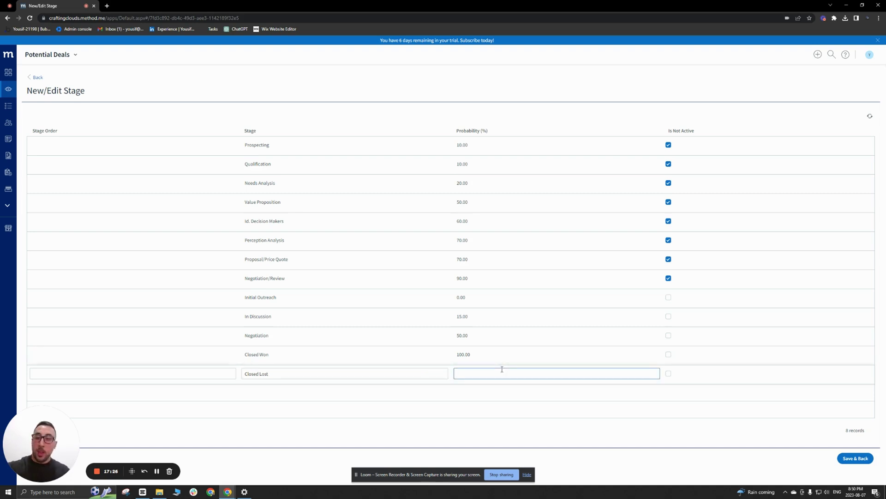
pyautogui.write('0')
pyautogui.click(507, 390)
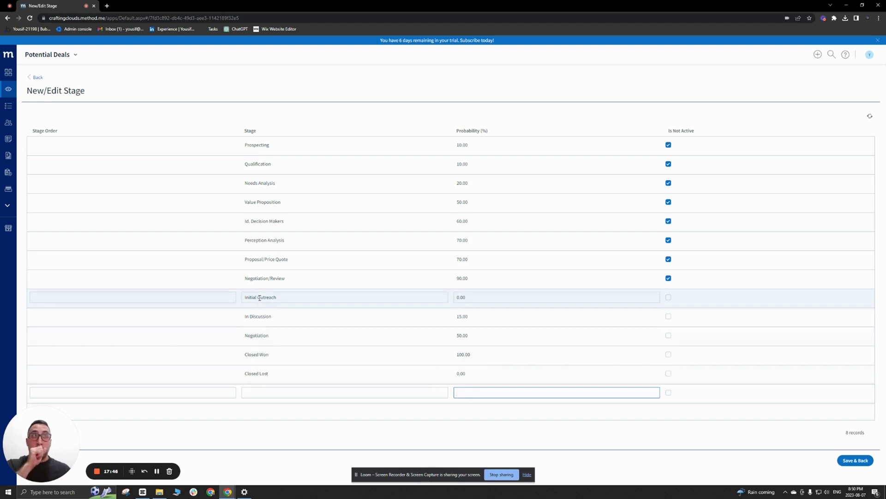
# - Number the Stage Order of the five new stages 1 to 5, from Initial Outreach down to Closed Lost
pyautogui.click(140, 297)
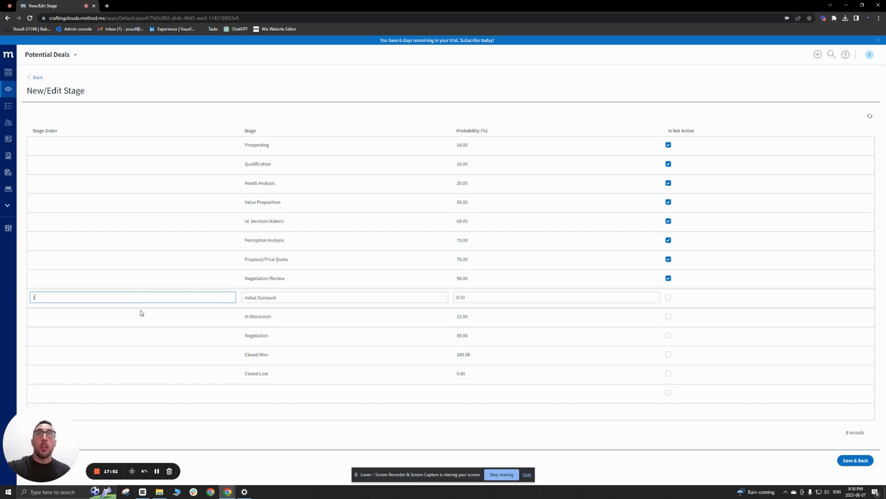
pyautogui.write('1')
pyautogui.click(140, 314)
pyautogui.write('2')
pyautogui.click(153, 336)
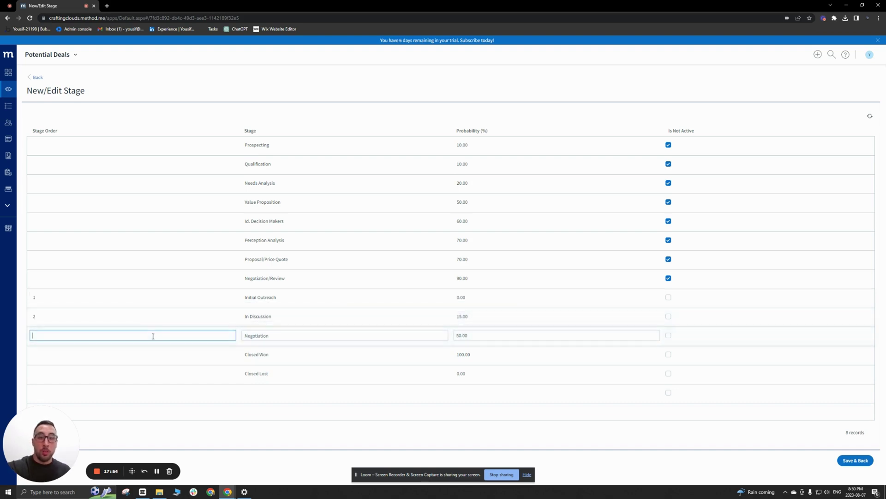
pyautogui.write('3')
pyautogui.click(131, 355)
pyautogui.write('4')
pyautogui.click(119, 374)
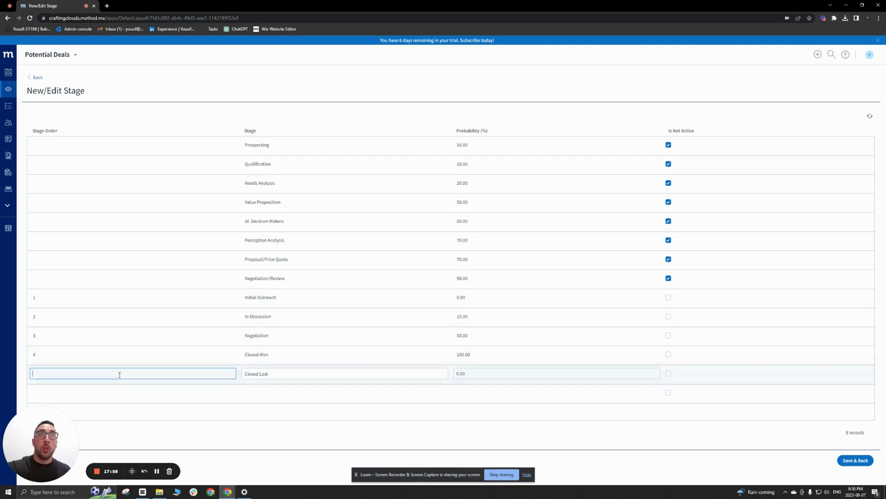
pyautogui.write('5')
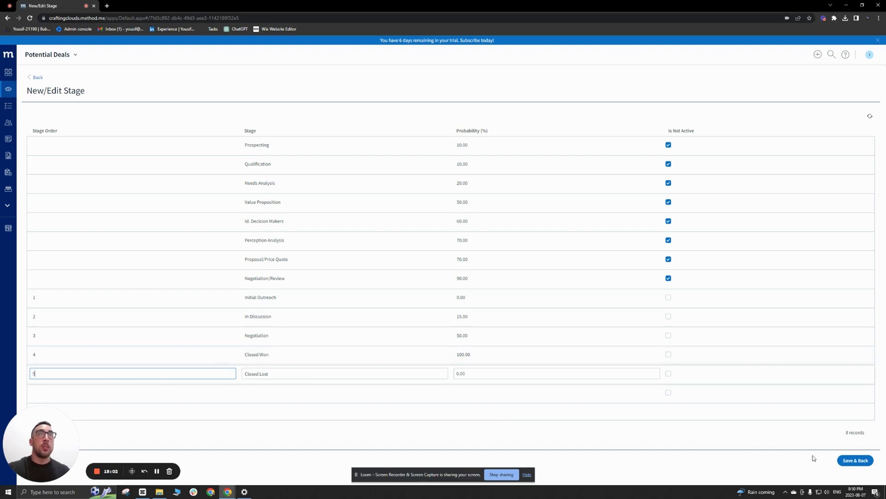
# - Save the stages, return to the Potential Deal screen and check the choices offered by its Stage field
pyautogui.click(852, 461)
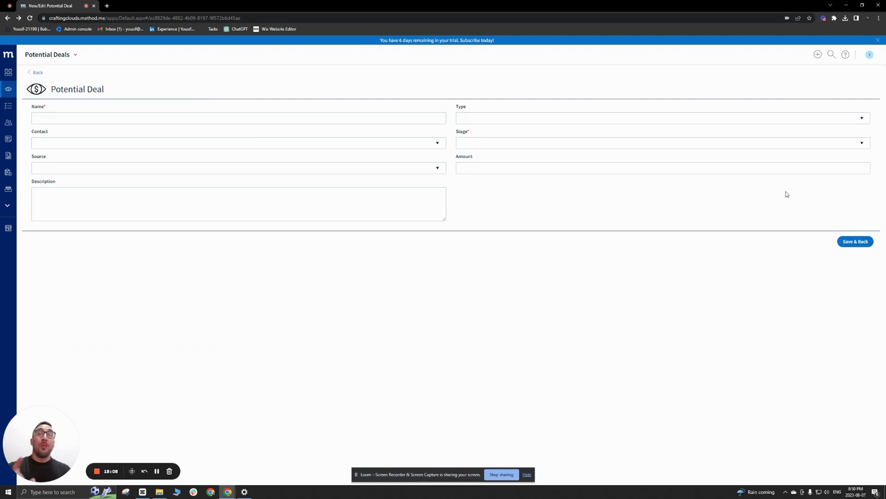
pyautogui.click(861, 145)
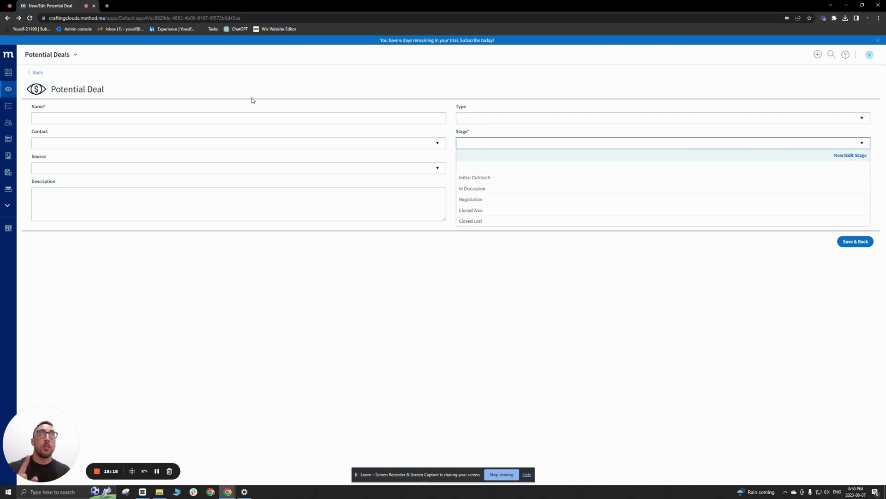
# - Customize the Potential Deal screen and remove the IsNotActive condition and the StageOrder sort from the OpportunityStage dropdown's default view
pyautogui.click(77, 55)
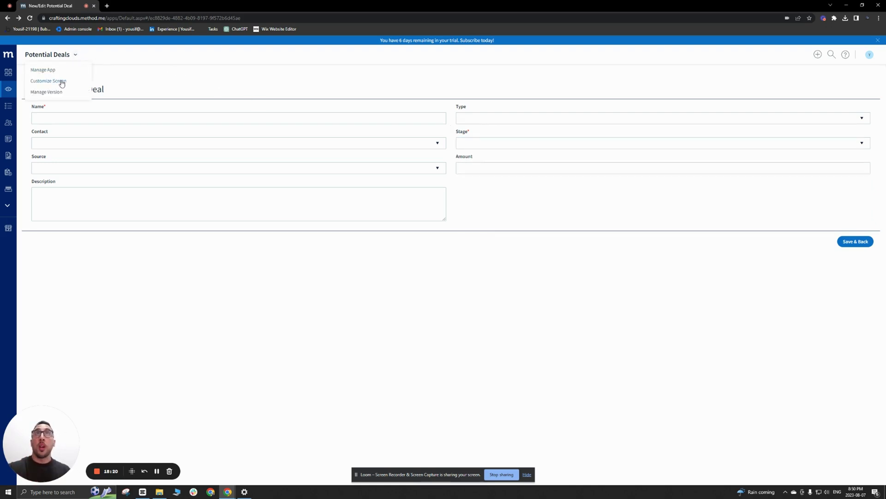
pyautogui.click(62, 82)
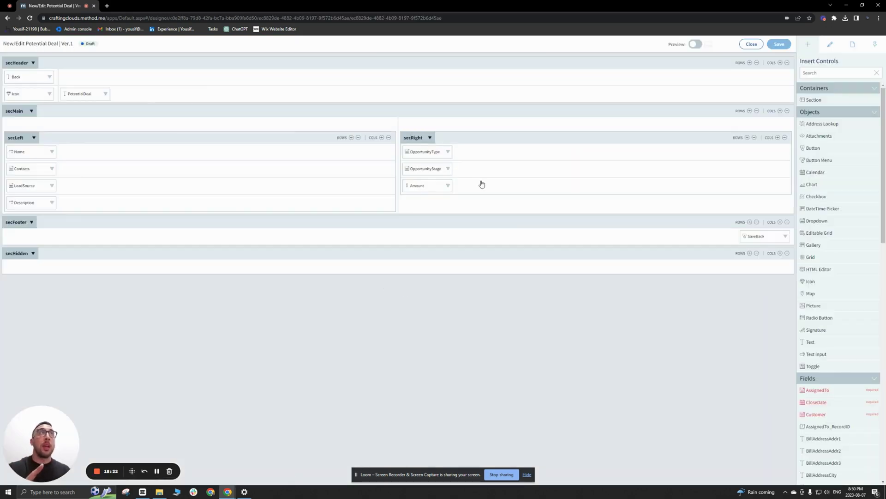
pyautogui.click(449, 168)
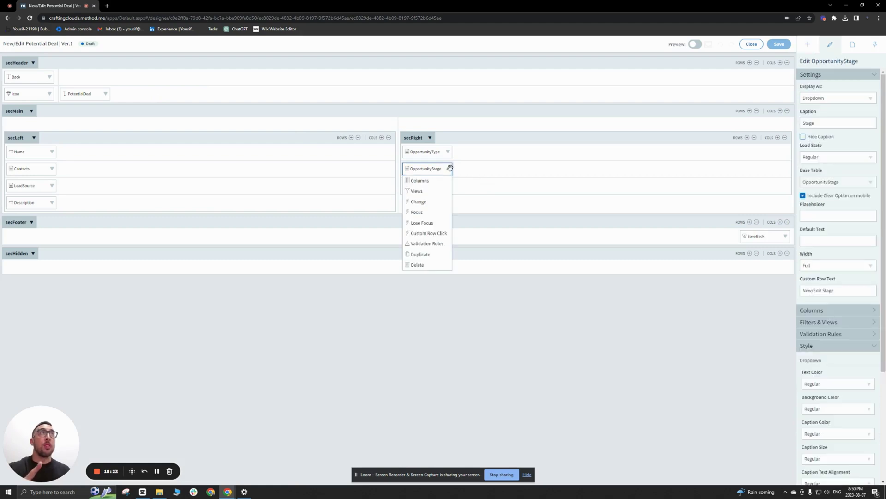
pyautogui.click(433, 191)
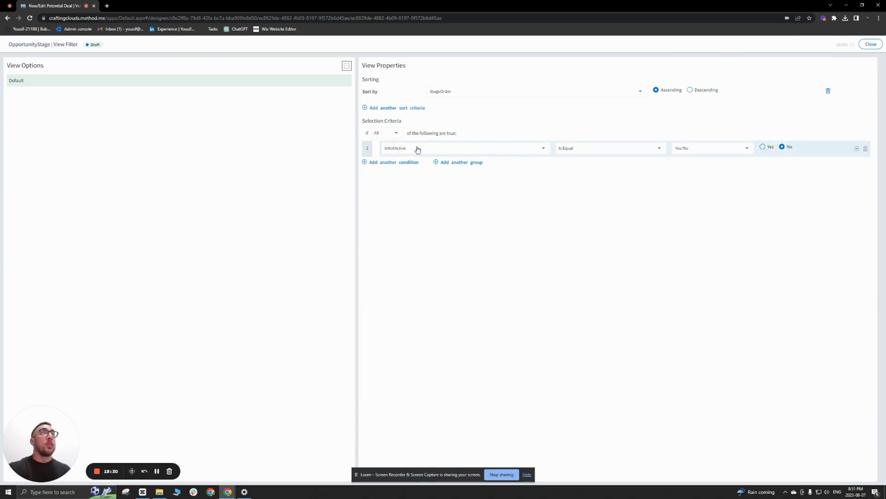
pyautogui.click(865, 148)
pyautogui.click(828, 91)
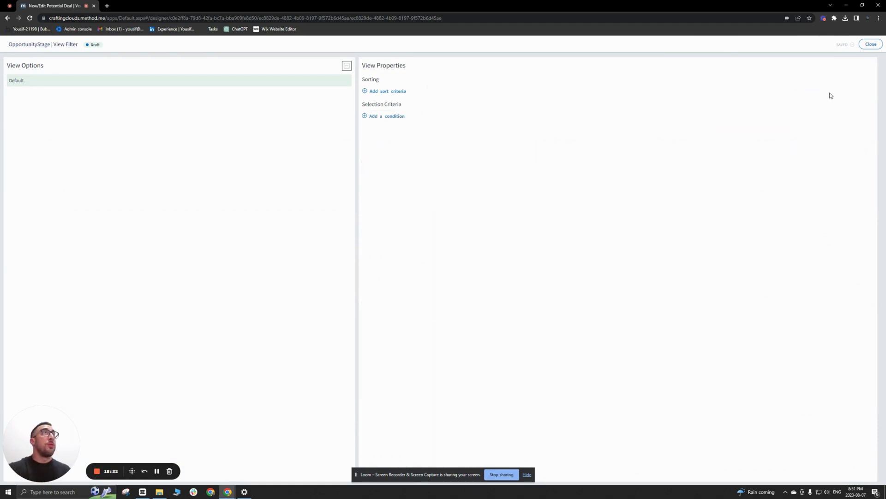
pyautogui.click(406, 92)
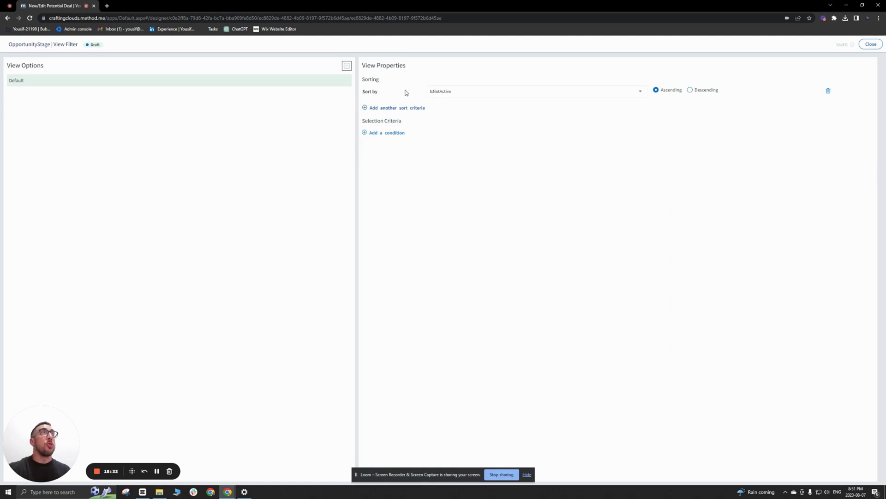
pyautogui.click(390, 132)
pyautogui.click(865, 148)
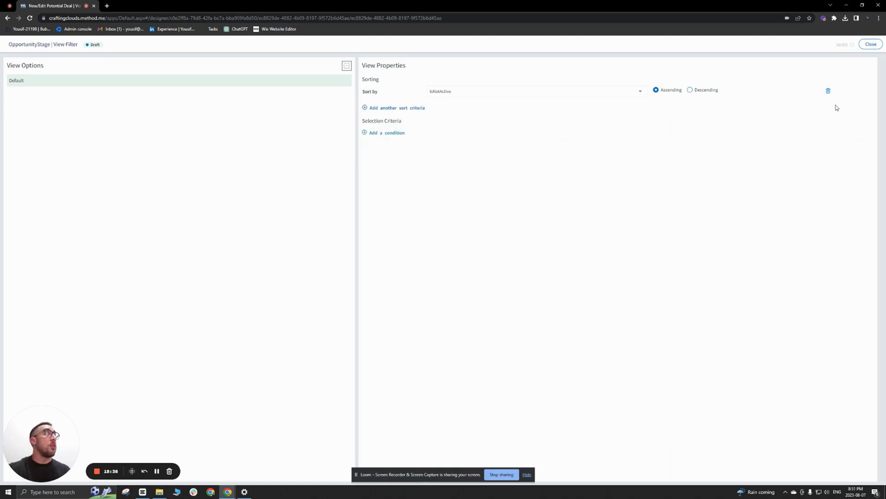
pyautogui.click(828, 91)
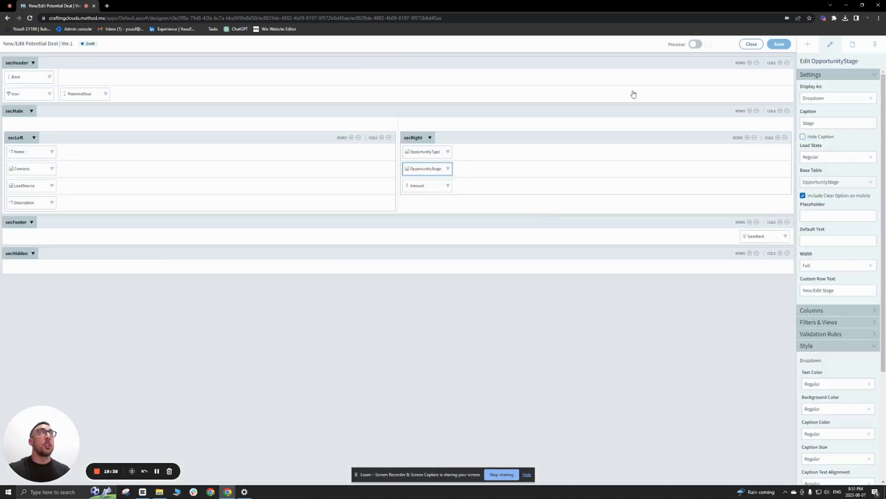
# - Close the screen designer and look through the choices that the Stage field offers without its filter and sorting
pyautogui.click(753, 44)
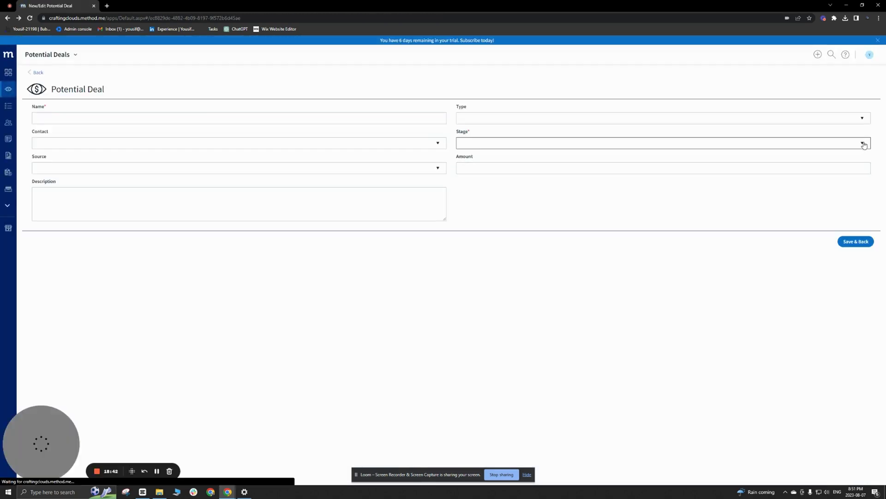
pyautogui.click(862, 142)
pyautogui.scroll(-2, 554, 206)
pyautogui.scroll(2, 541, 207)
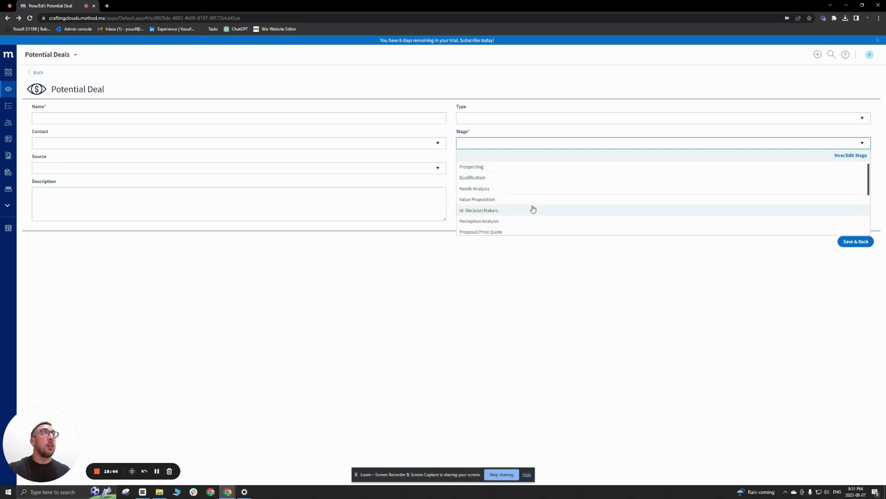
pyautogui.scroll(-2, 526, 208)
pyautogui.scroll(2, 499, 207)
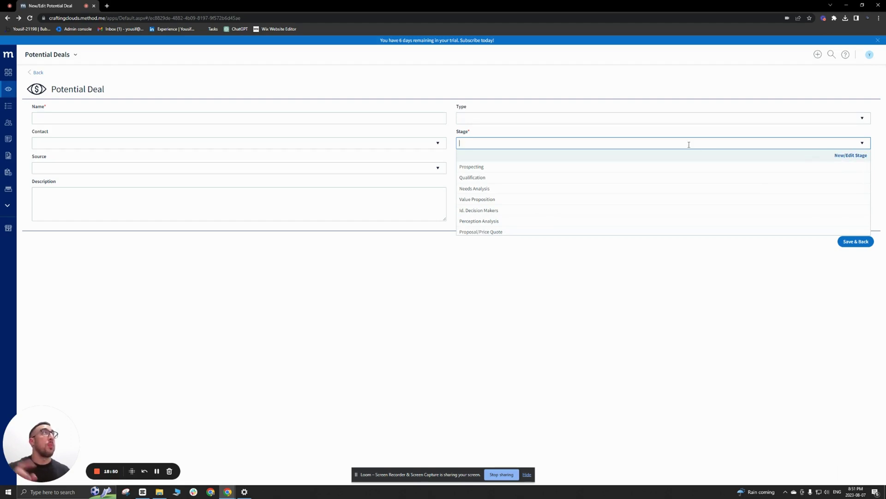
pyautogui.click(76, 56)
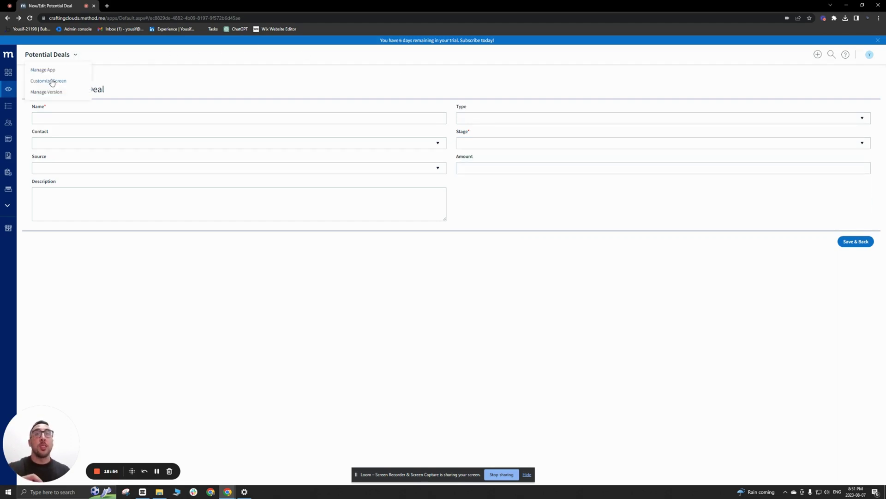
pyautogui.click(474, 133)
pyautogui.moveTo(484, 133); pyautogui.dragTo(454, 133)
pyautogui.click(493, 132)
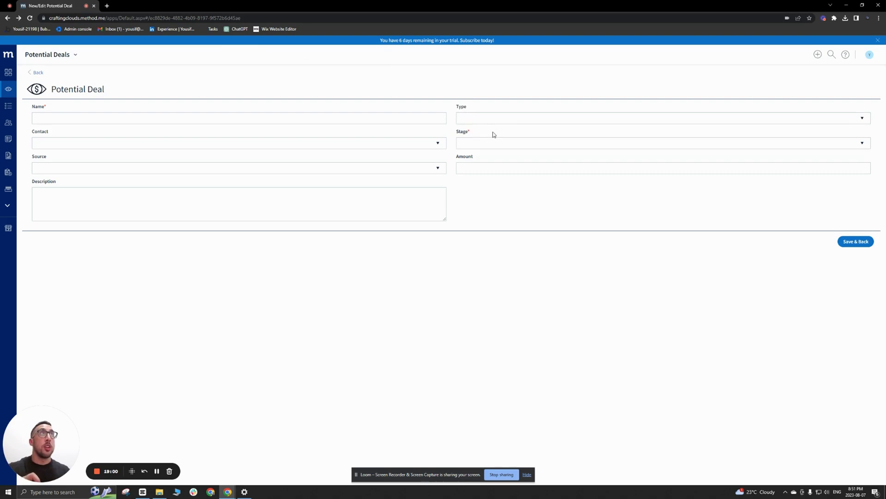
pyautogui.click(862, 143)
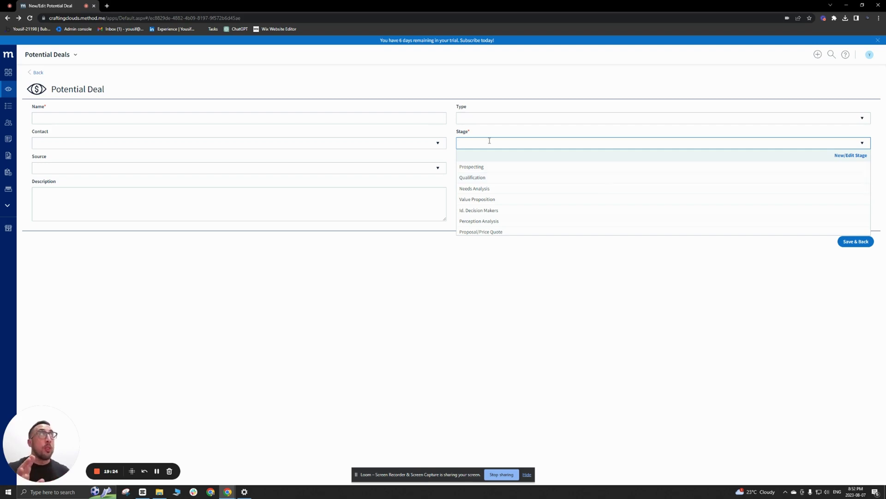
# - Customize the Potential Deal screen and add a condition to OpportunityStage's default view requiring IsNotActive Is Equal to Yes/No value No
pyautogui.click(76, 55)
pyautogui.click(53, 81)
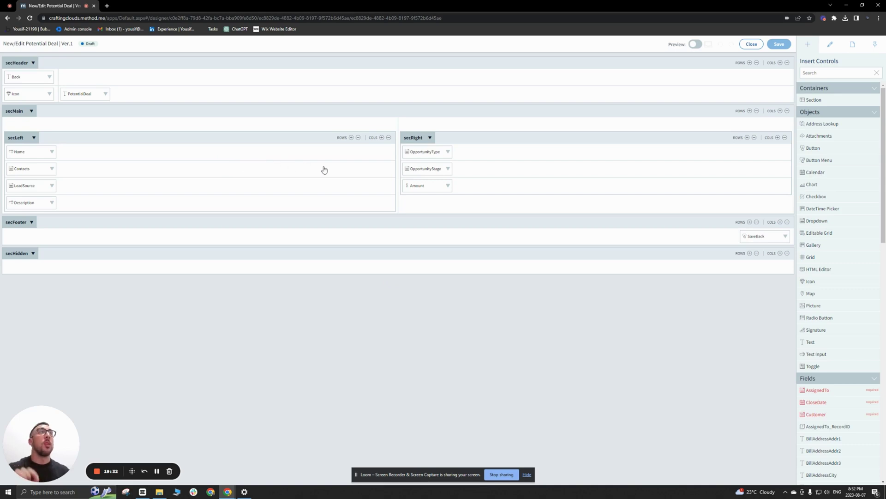
pyautogui.click(448, 171)
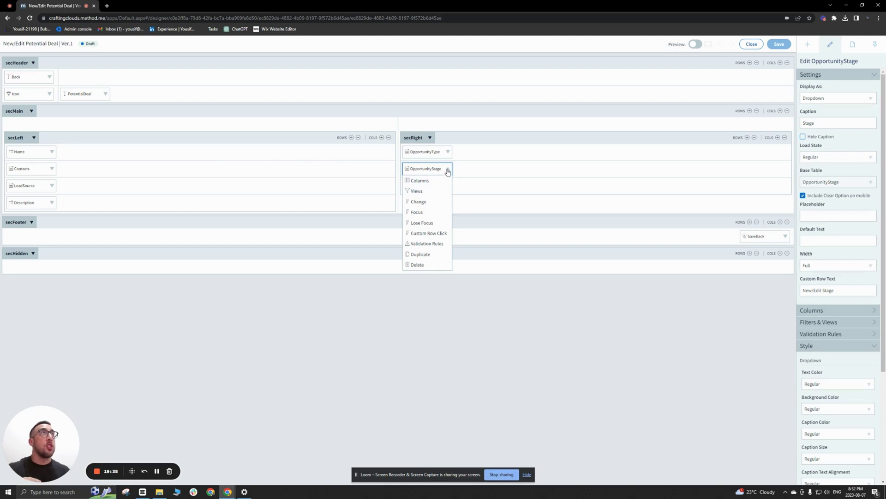
pyautogui.click(417, 192)
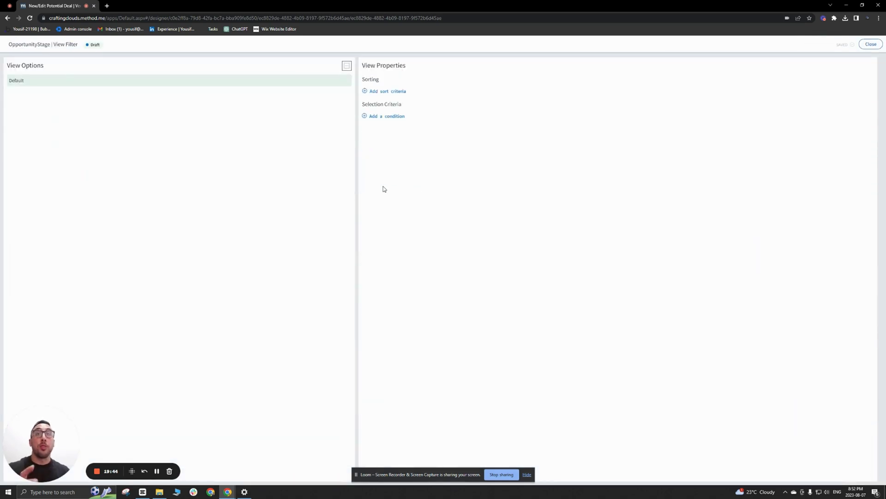
pyautogui.click(390, 117)
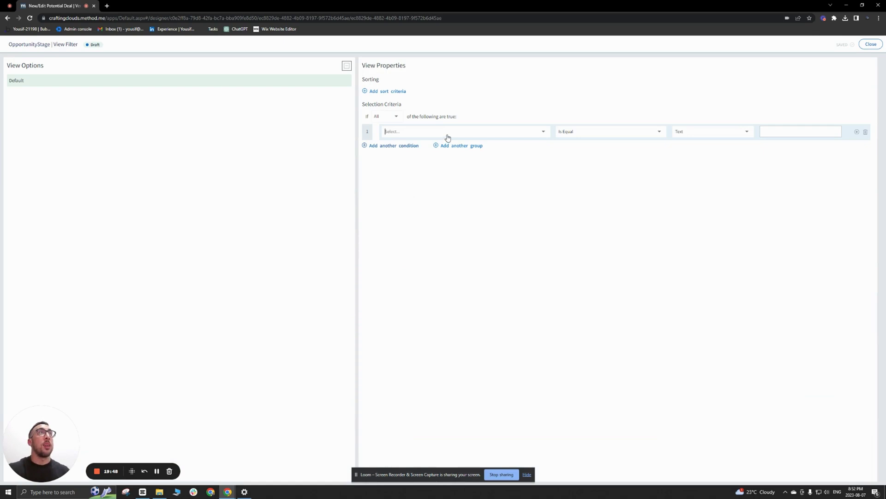
pyautogui.click(444, 135)
pyautogui.click(414, 153)
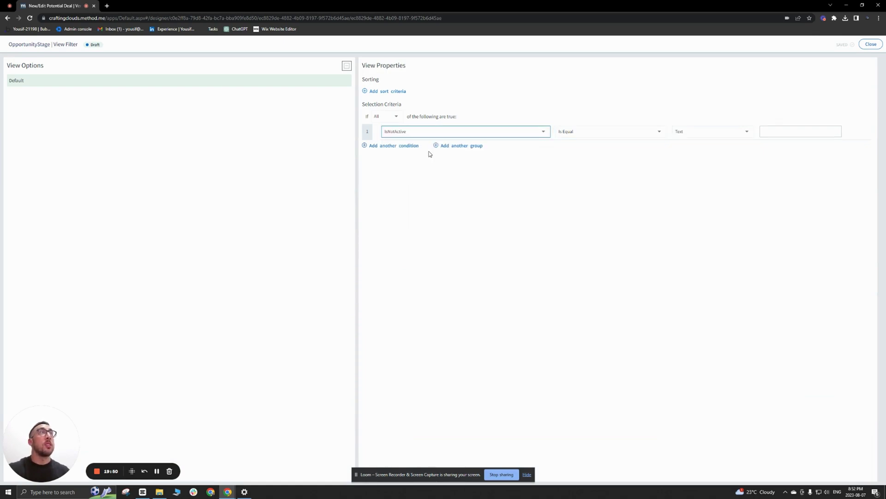
pyautogui.click(714, 129)
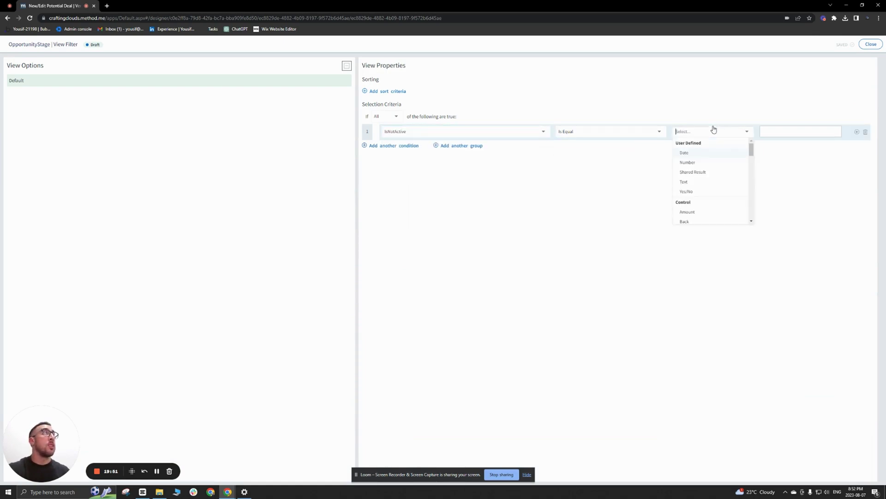
pyautogui.click(700, 190)
pyautogui.click(785, 130)
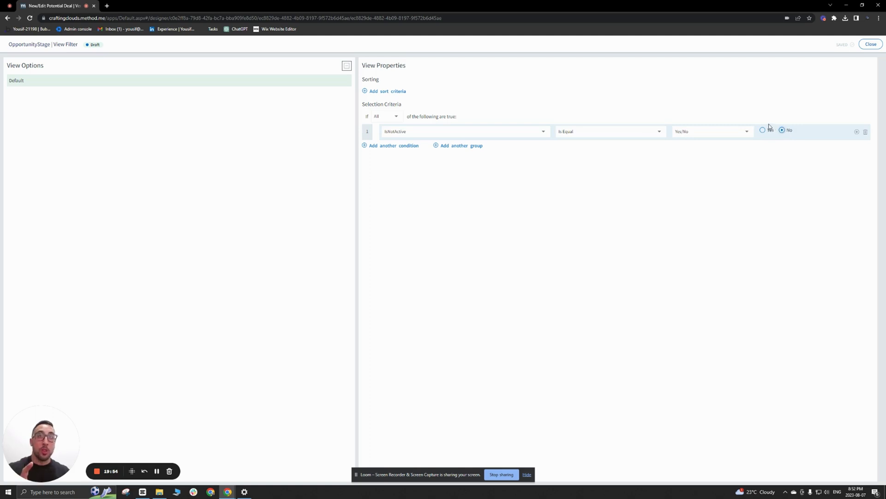
# - Add a sort criterion to the OpportunityStage view that sorts by StageOrder, ascending
pyautogui.click(400, 92)
pyautogui.click(483, 95)
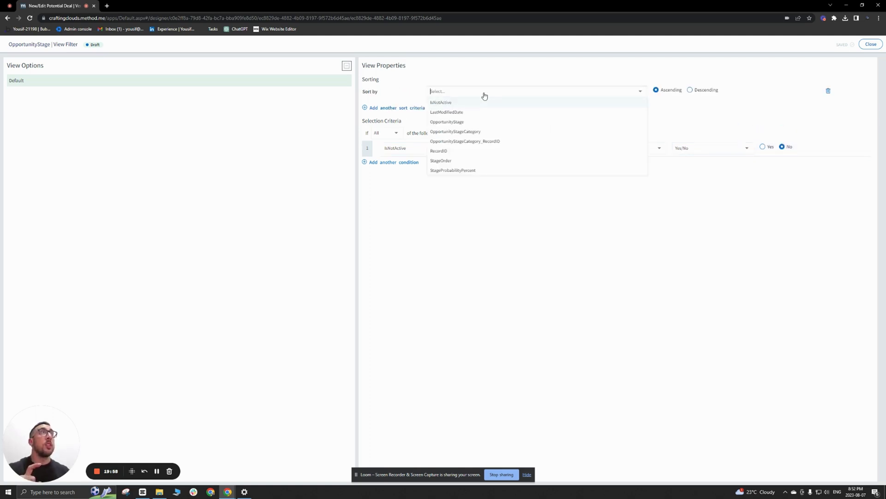
pyautogui.click(459, 160)
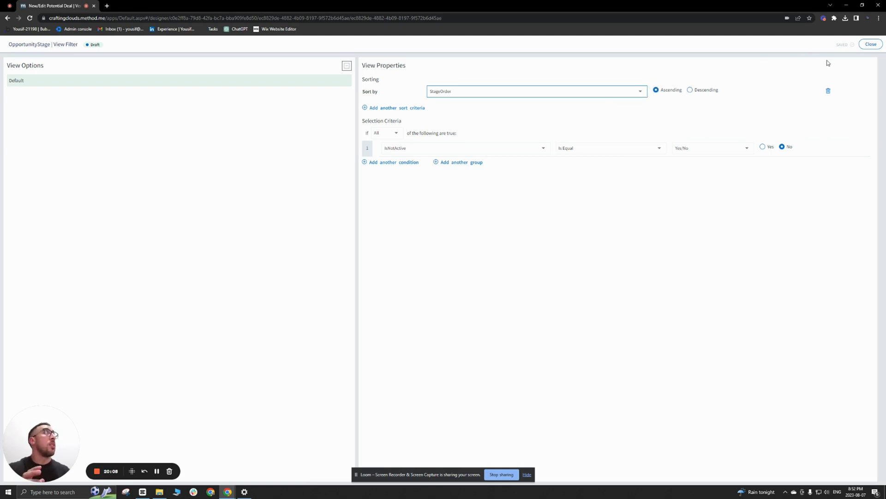
# - Close the view filter and the screen designer, and check the Stage field's choices on the Potential Deal screen
pyautogui.click(876, 47)
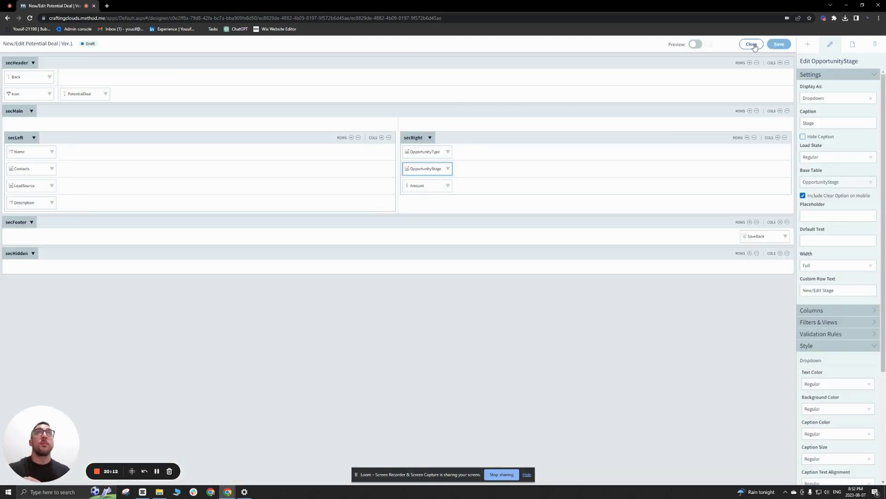
pyautogui.click(752, 45)
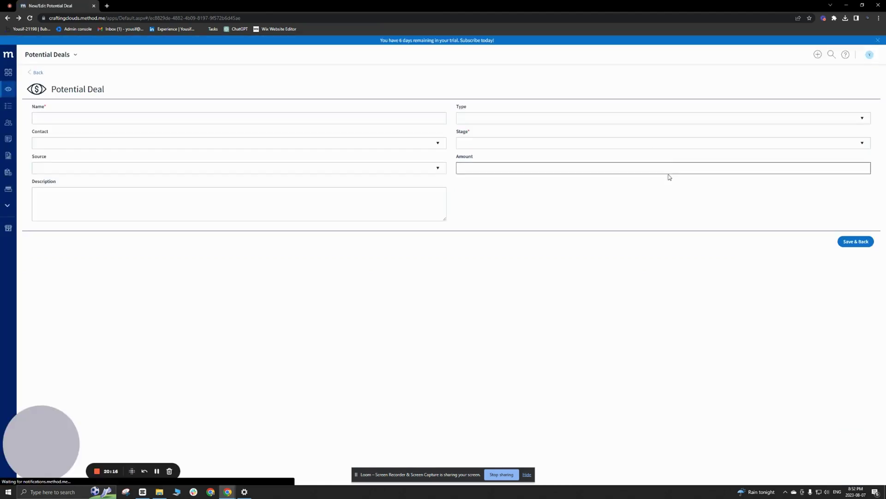
pyautogui.click(862, 144)
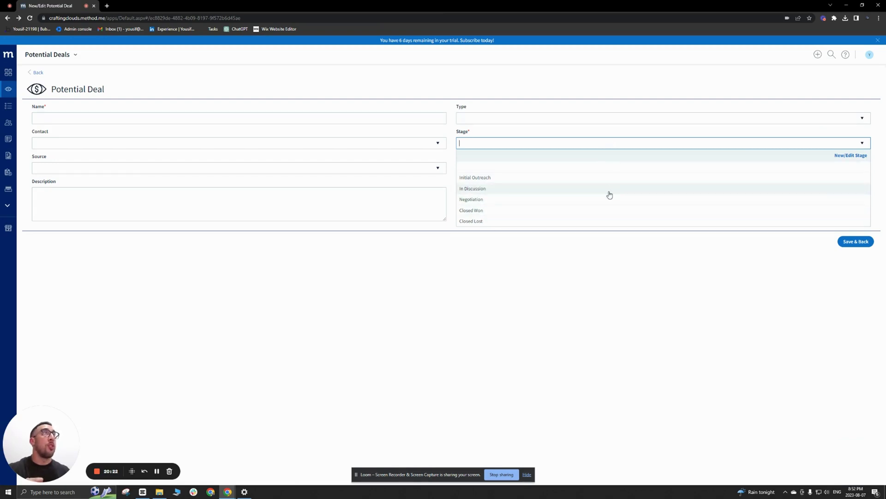
# - Go to New/Edit Stage and add a stage named Bob the Builder with Stage Order 6 and a probability of 80
pyautogui.click(846, 157)
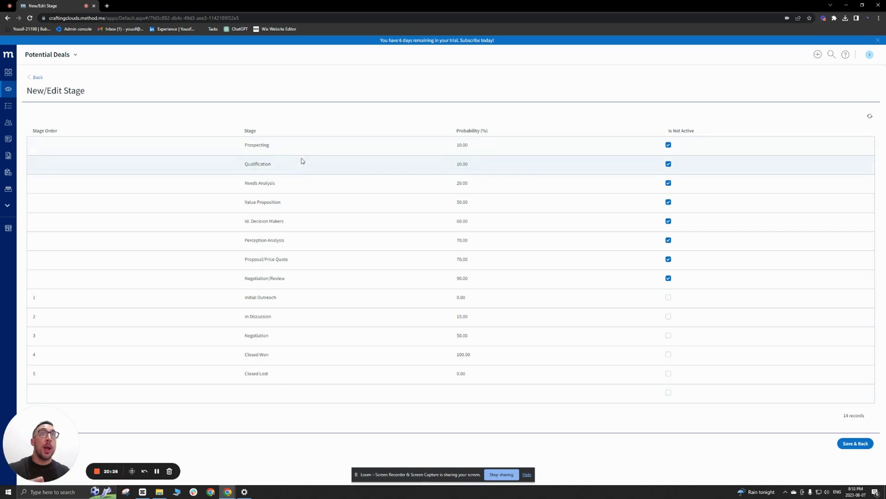
pyautogui.click(70, 393)
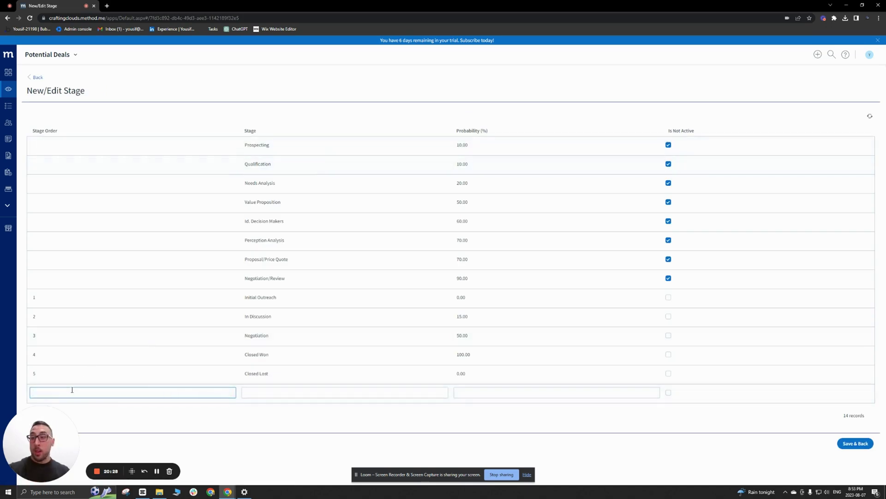
pyautogui.write('6')
pyautogui.click(290, 391)
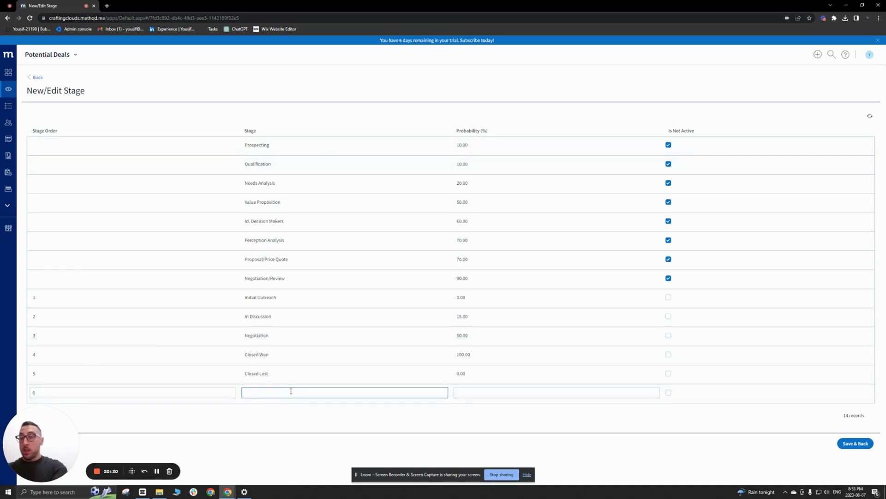
pyautogui.write('Bob the Builder')
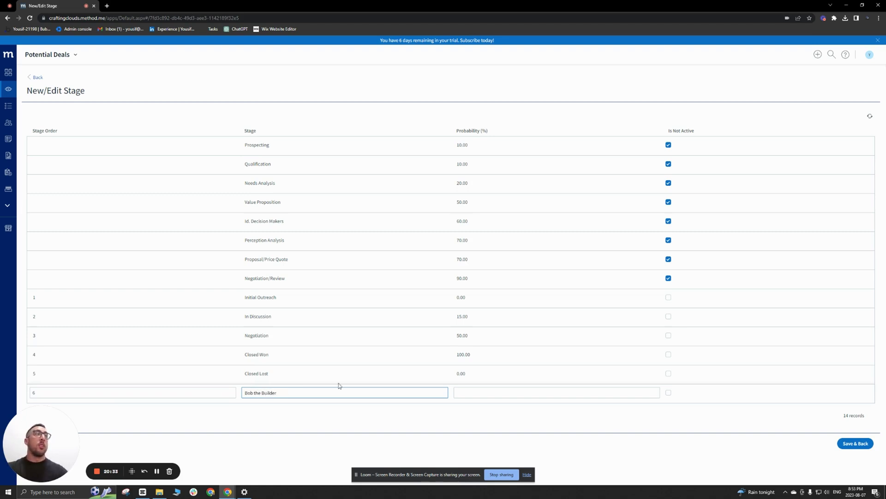
pyautogui.click(490, 391)
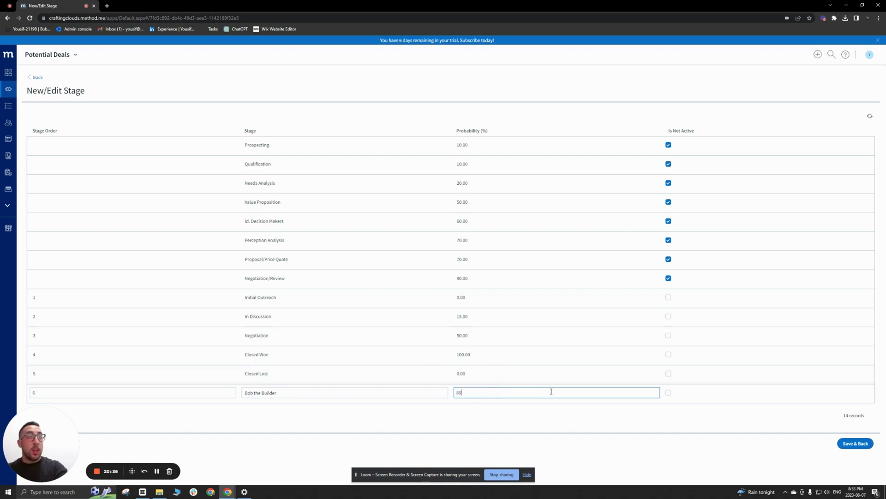
pyautogui.click(558, 421)
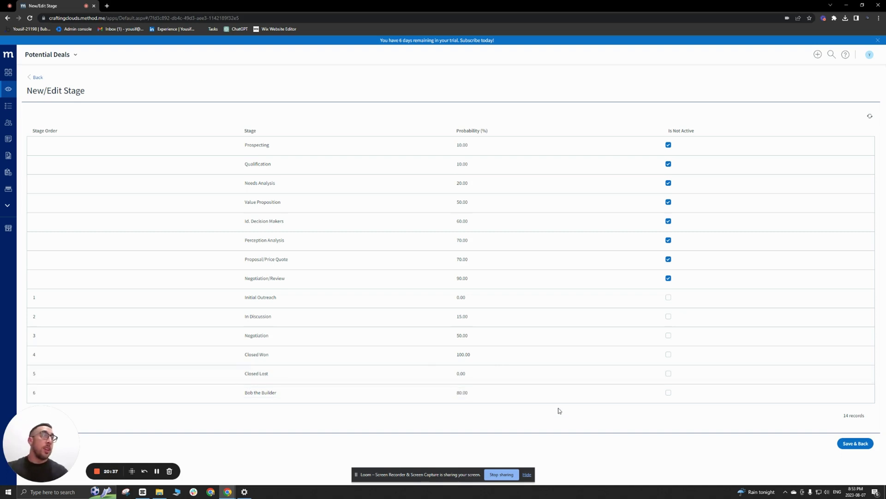
# - Mark the Bob the Builder stage as Is Not Active, save the stages and check the Stage choices on the Potential Deal screen
pyautogui.click(668, 392)
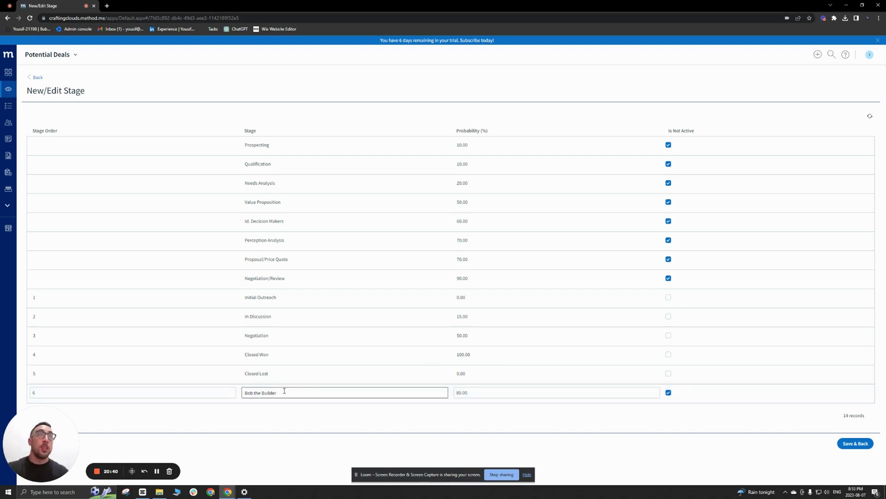
pyautogui.click(855, 443)
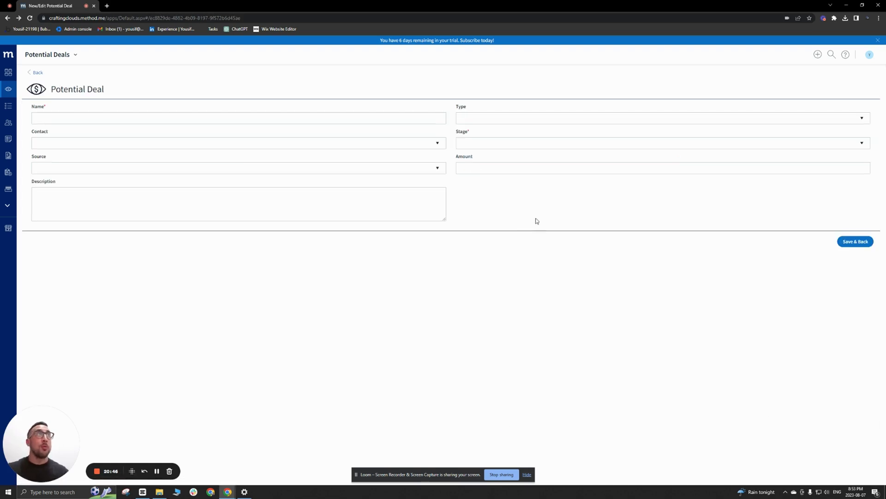
pyautogui.click(861, 143)
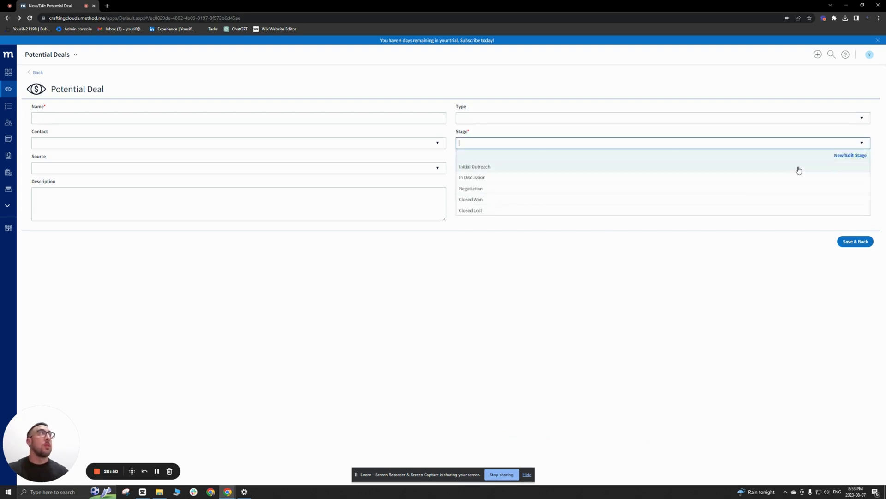
# - Reactivate the Bob the Builder stage by clearing Is Not Active, save the stages and check the Stage choices on the Potential Deal screen
pyautogui.click(848, 155)
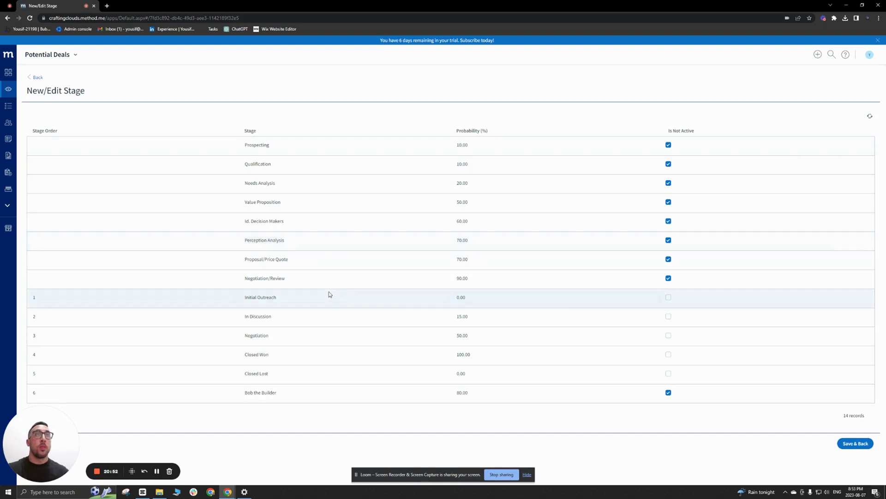
pyautogui.click(662, 400)
pyautogui.click(669, 393)
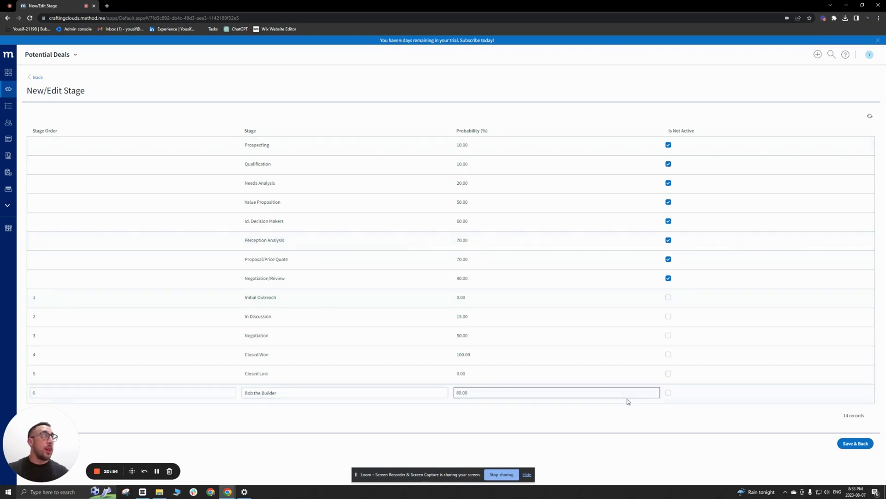
pyautogui.click(862, 447)
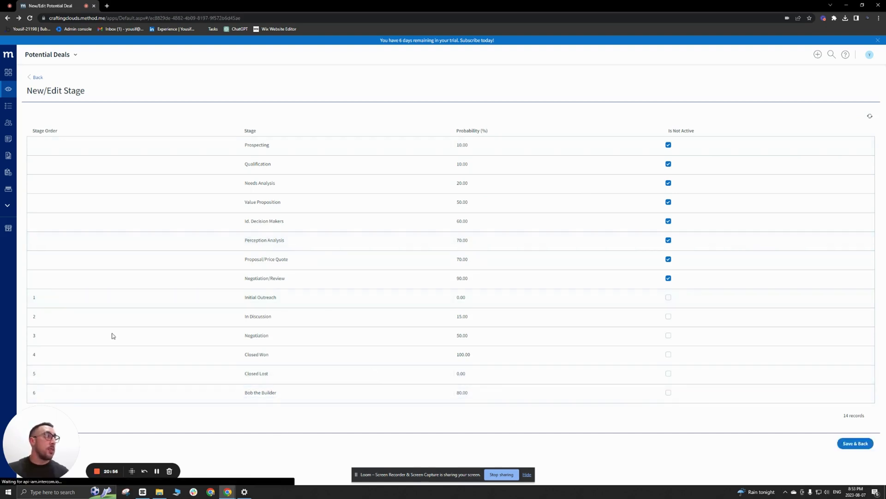
pyautogui.click(844, 143)
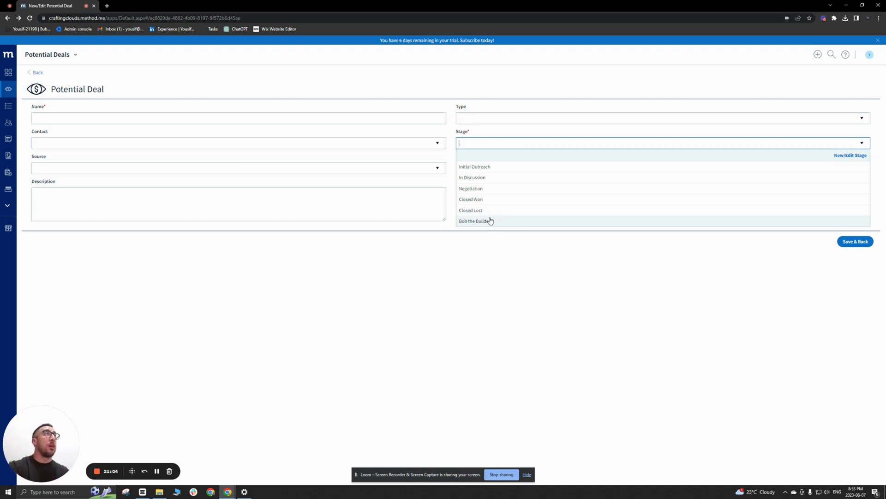
# - Set the Bob the Builder stage back to Is Not Active, save the stages and recheck the Stage field's choices
pyautogui.click(848, 155)
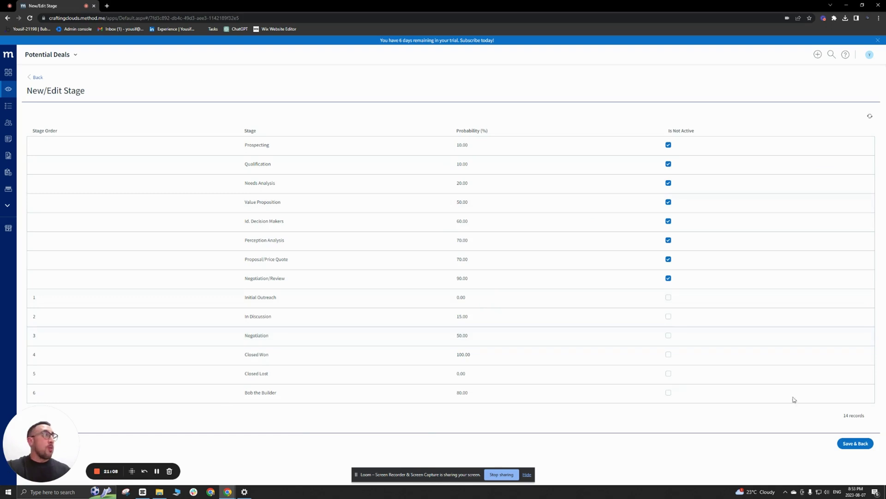
pyautogui.click(310, 395)
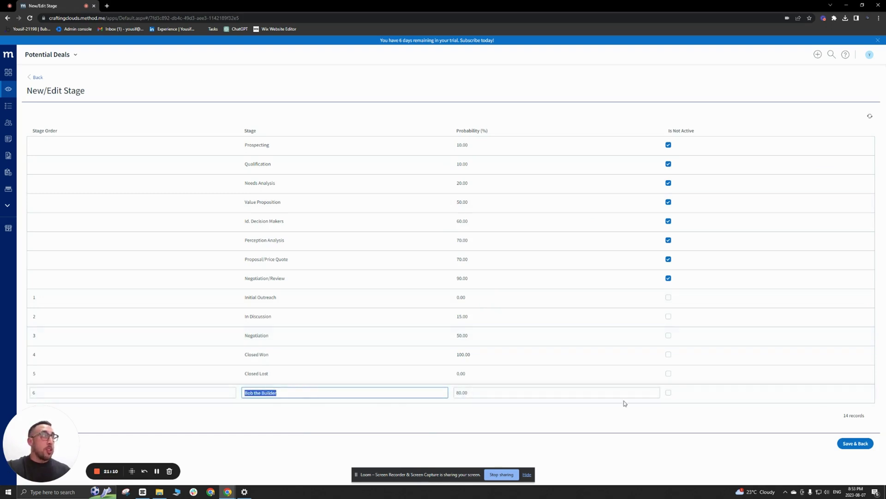
pyautogui.click(794, 399)
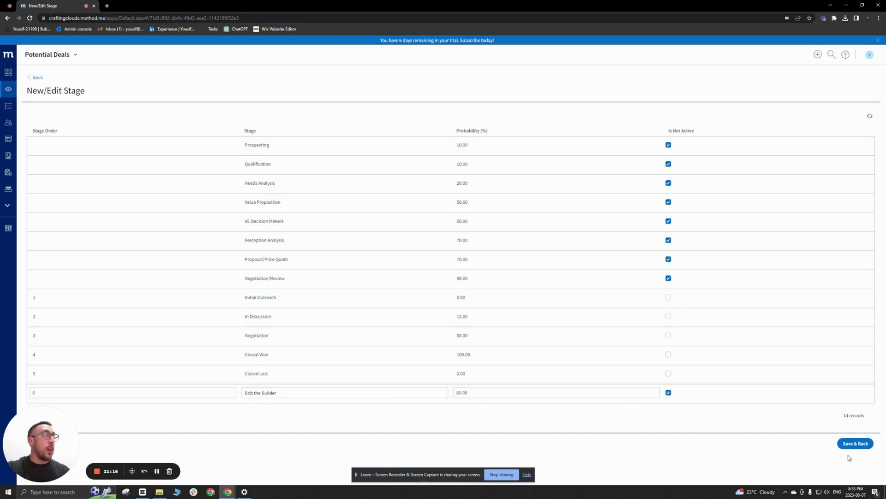
pyautogui.click(855, 443)
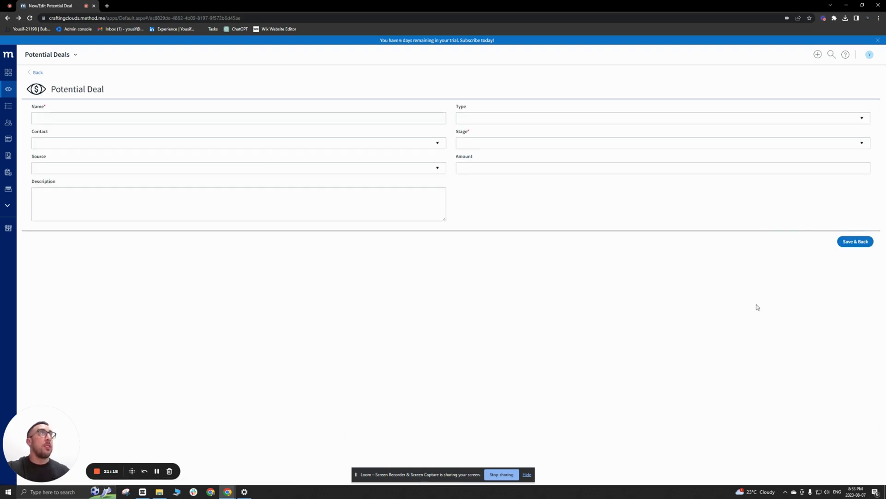
pyautogui.click(862, 143)
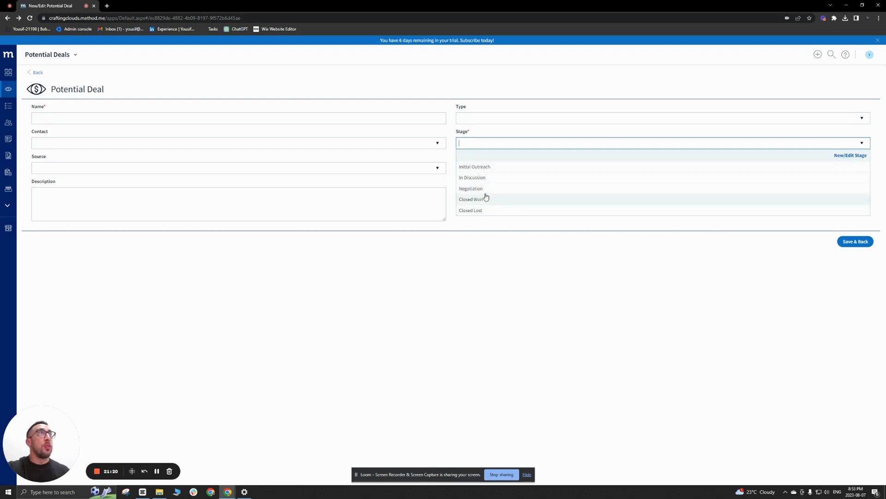